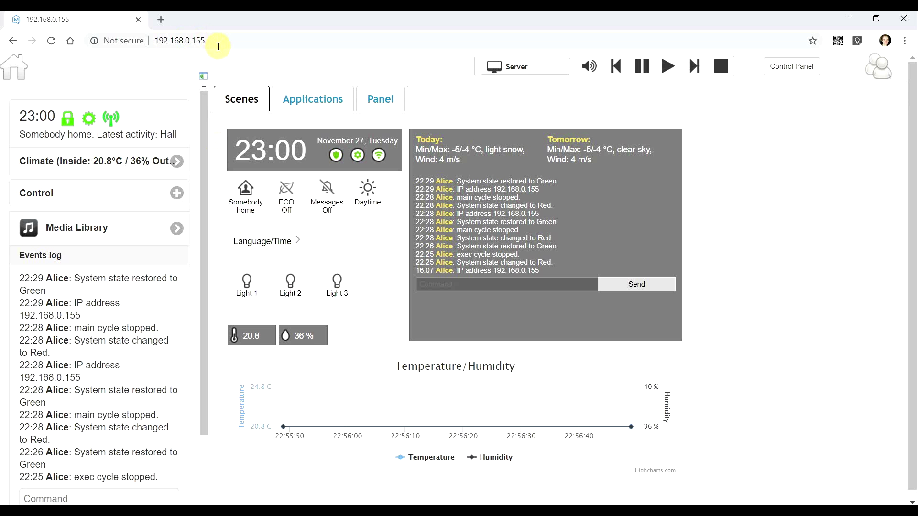
# Step: Load the smart home front end at 192.168.0.155
pyautogui.click(218, 47)
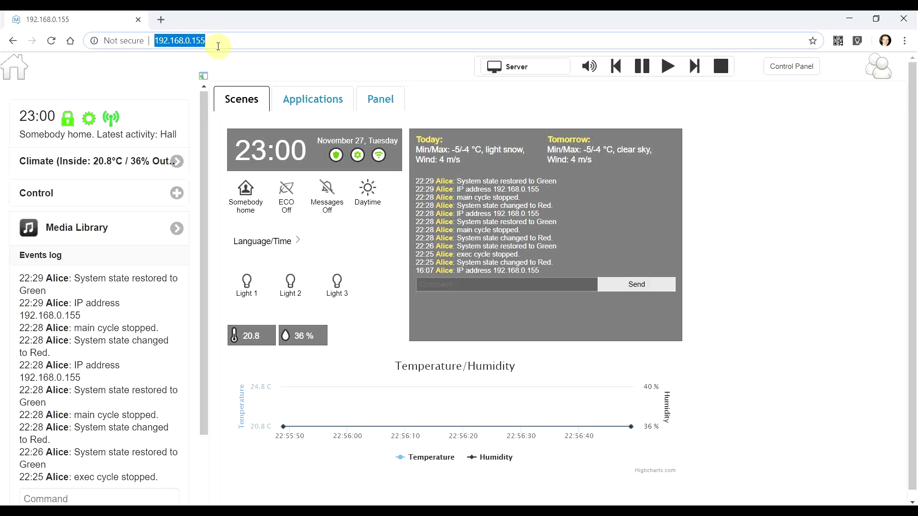
pyautogui.press('Return')
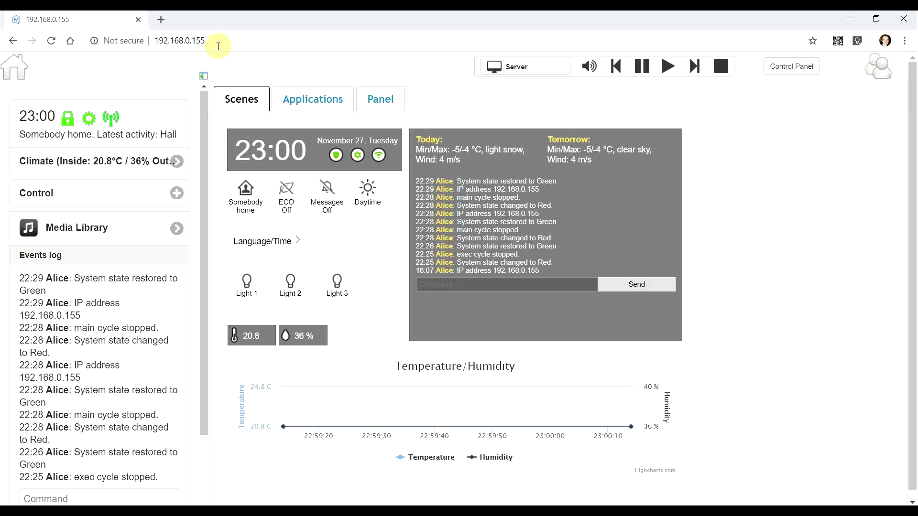
pyautogui.click(212, 43)
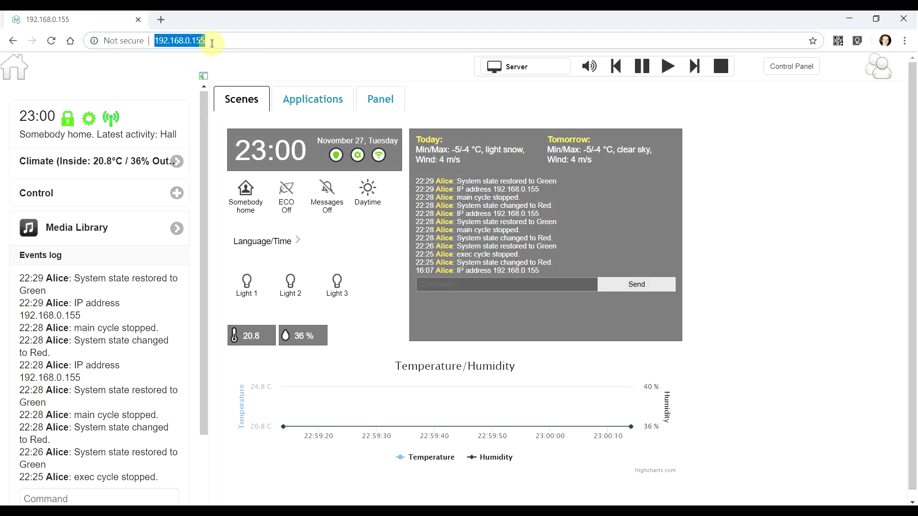
pyautogui.click(212, 43)
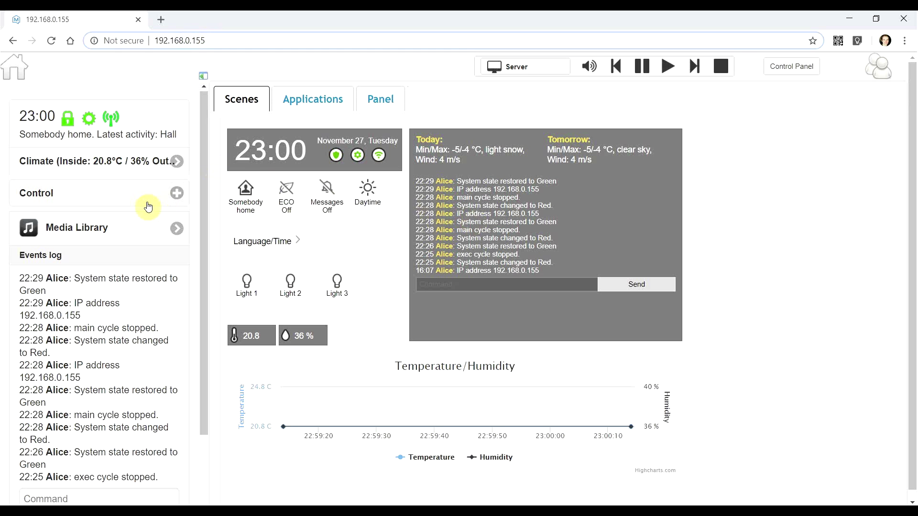
# Step: View the Climate page and the light switches in the Control section of the side menu
pyautogui.click(149, 173)
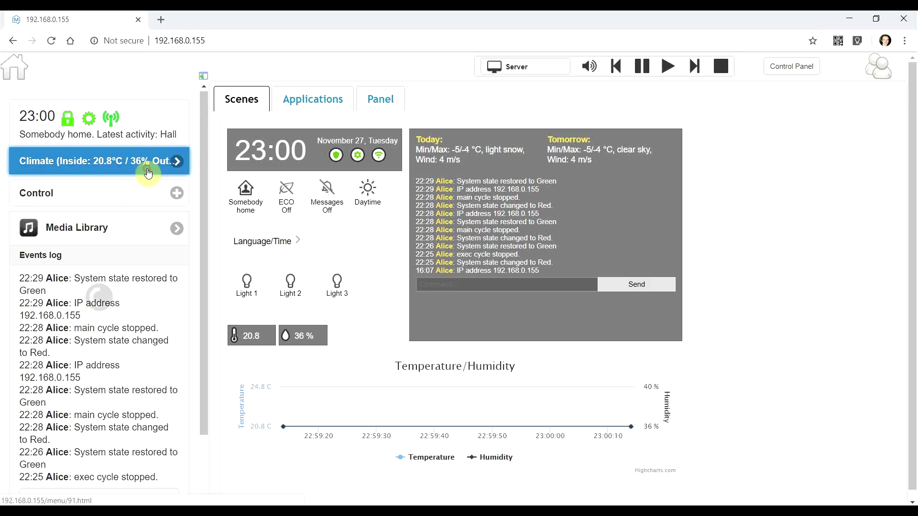
pyautogui.click(19, 98)
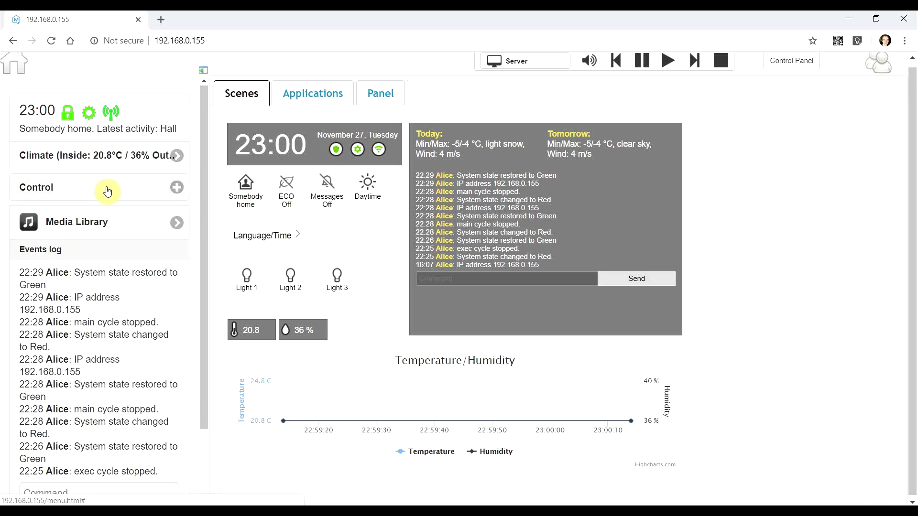
pyautogui.click(108, 192)
pyautogui.click(107, 191)
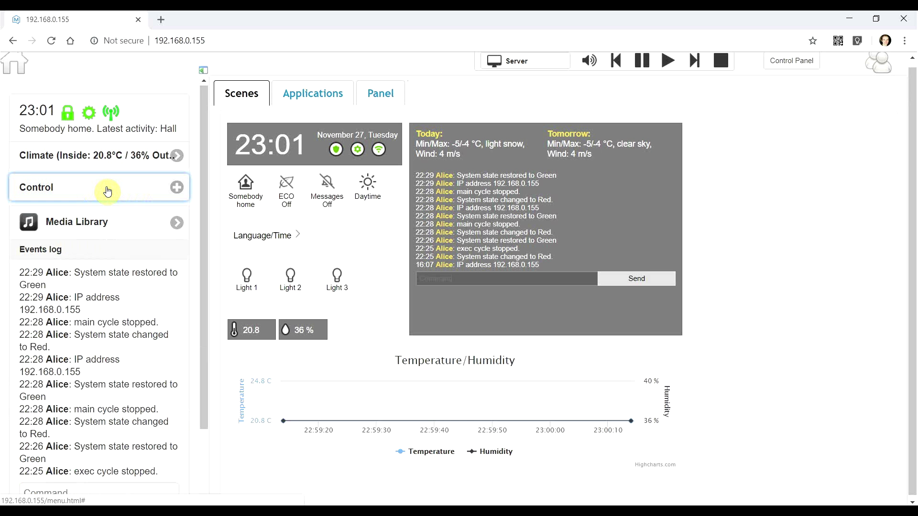
pyautogui.click(119, 187)
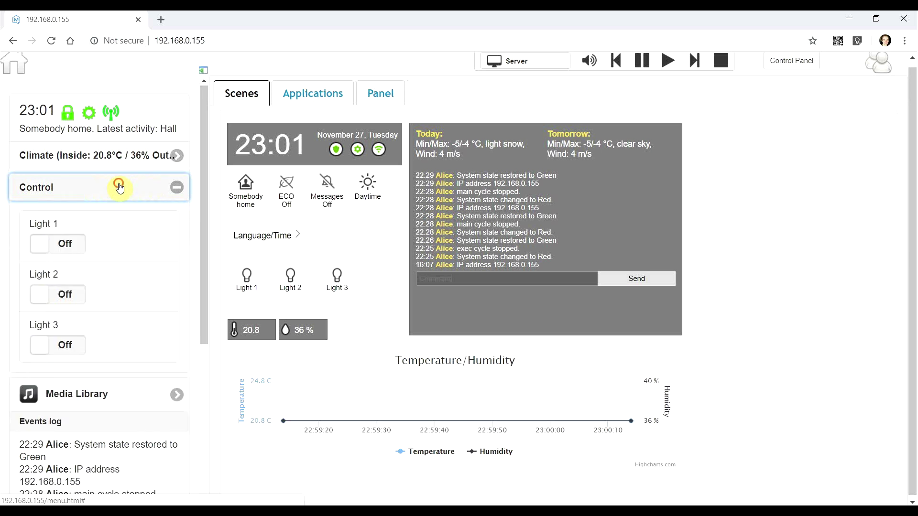
pyautogui.click(119, 187)
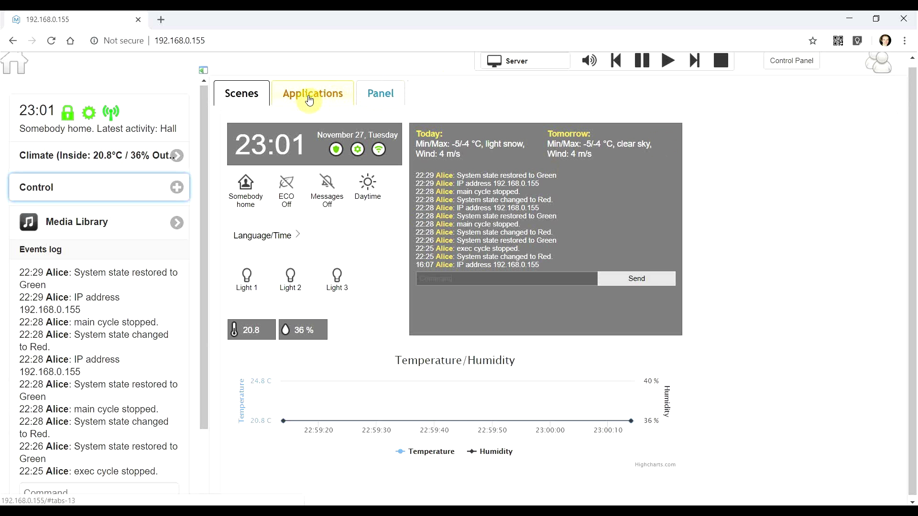
# Step: View the Applications and Panel pages of the front end and return to Scenes
pyautogui.click(314, 102)
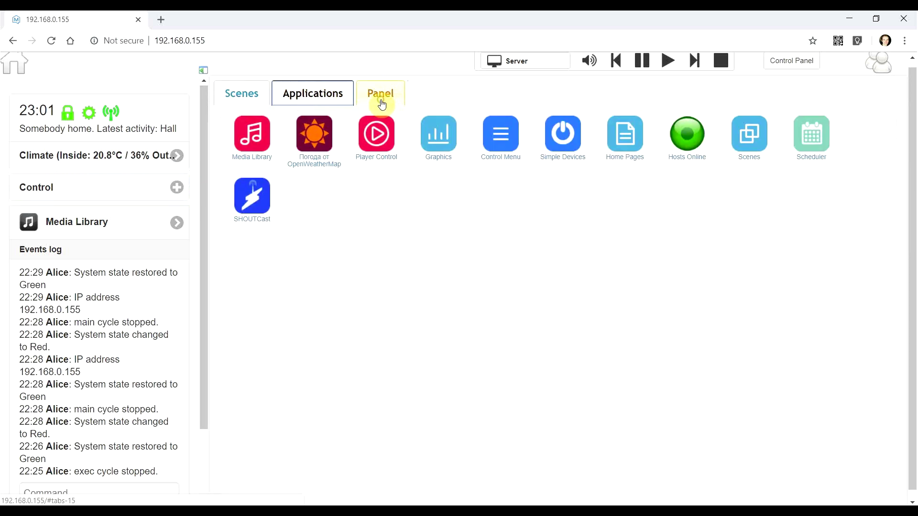
pyautogui.click(381, 102)
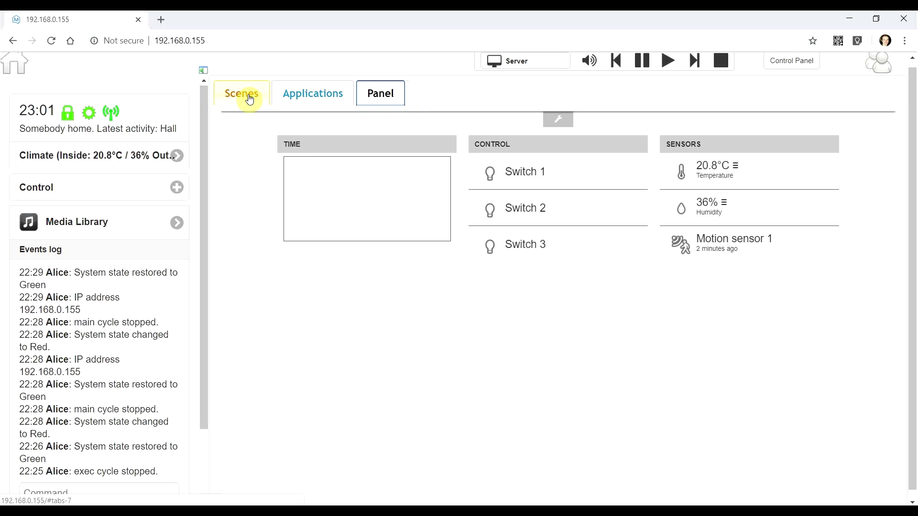
pyautogui.click(249, 100)
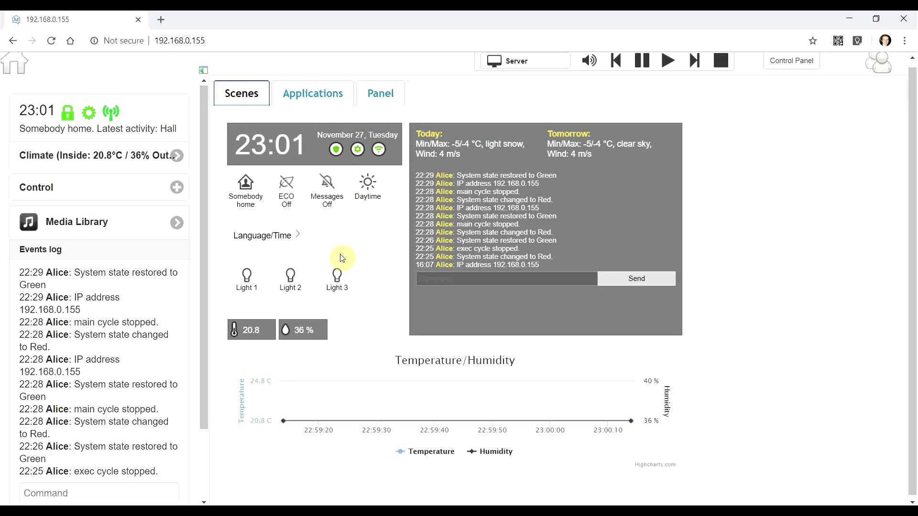
# Step: Try out the Light 1 and Light 2 switches on the scene, leaving both lights off
pyautogui.click(246, 282)
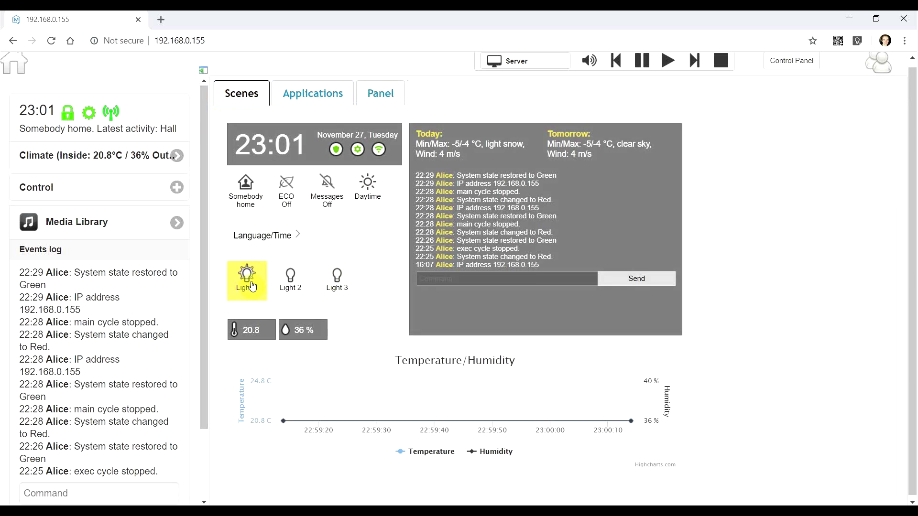
pyautogui.click(296, 284)
pyautogui.click(258, 283)
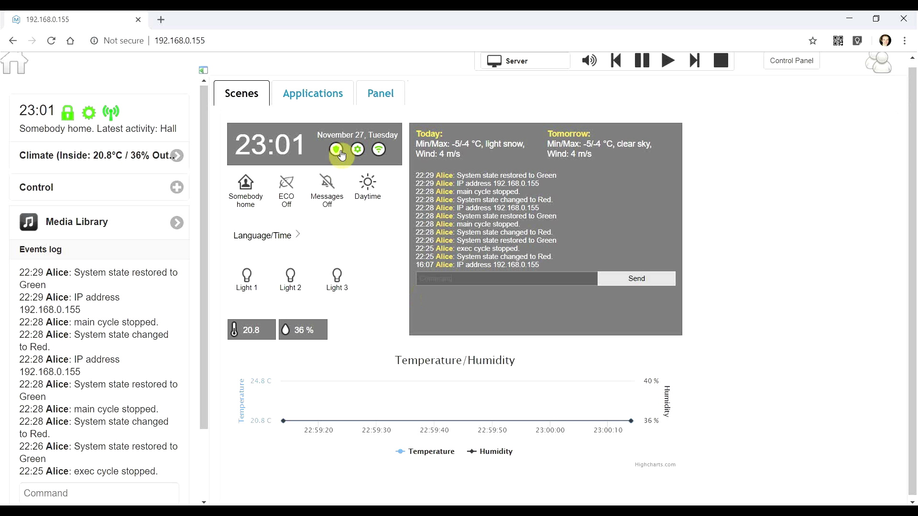
# Step: Revisit the Applications page, then examine the widget types offered for the dashboard's Control pane without adding one
pyautogui.click(339, 99)
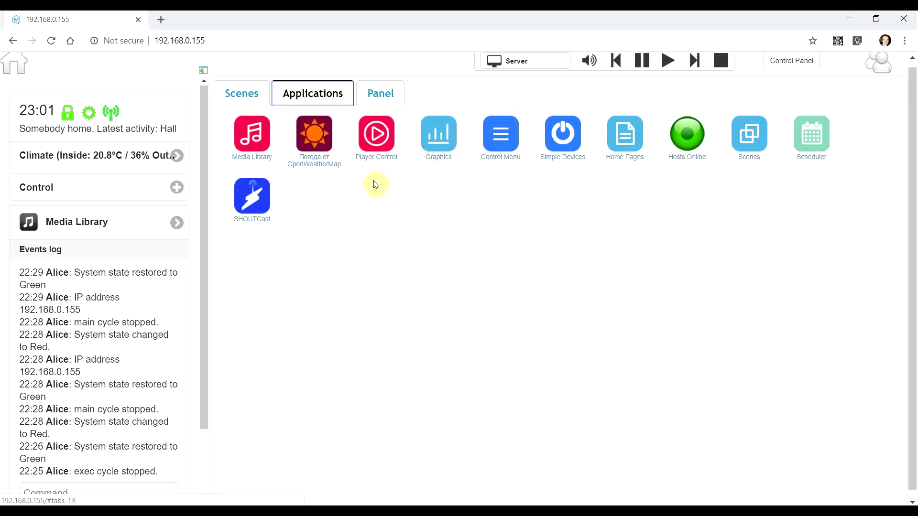
pyautogui.click(382, 95)
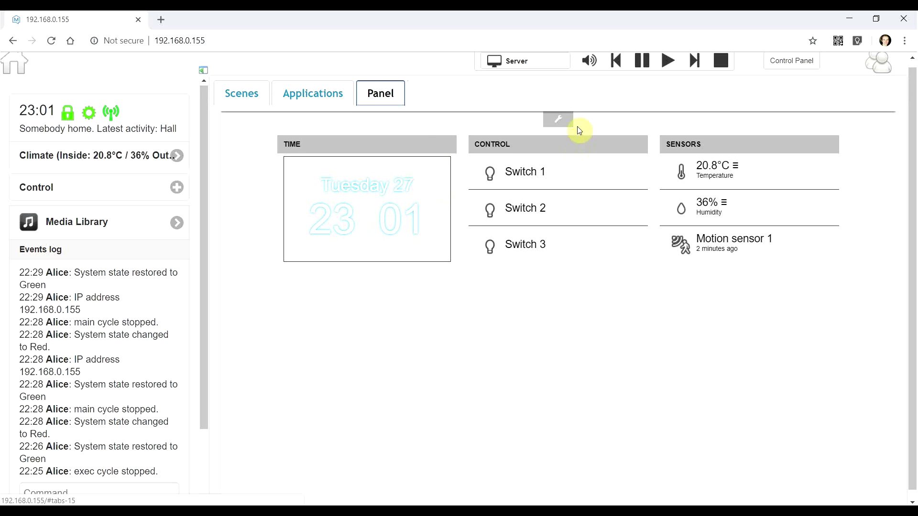
pyautogui.click(558, 120)
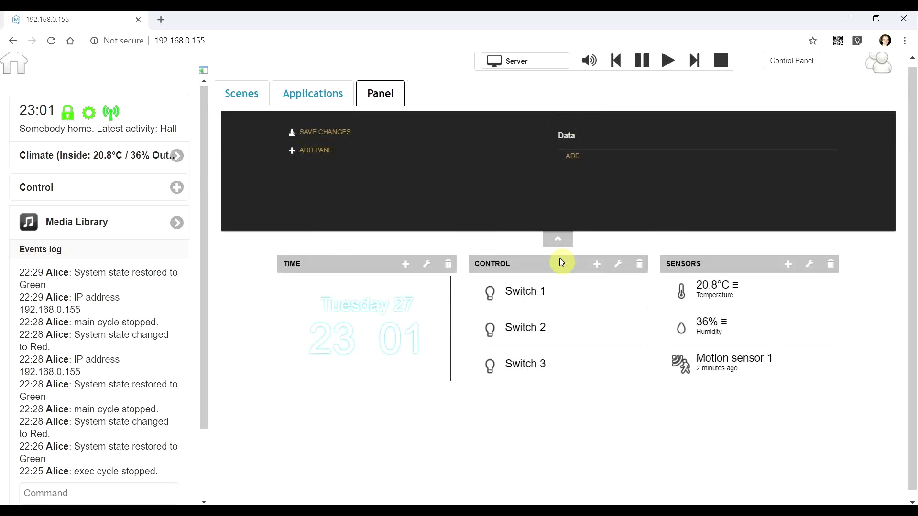
pyautogui.click(597, 264)
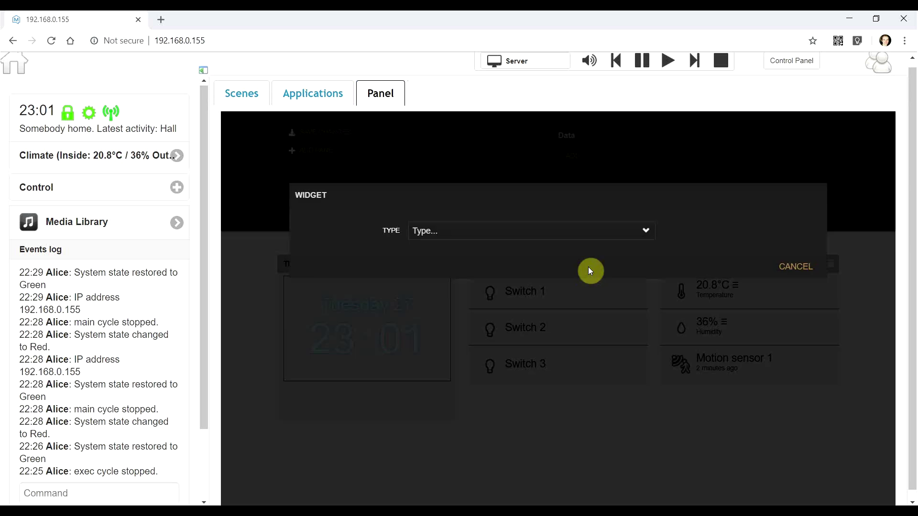
pyautogui.click(491, 237)
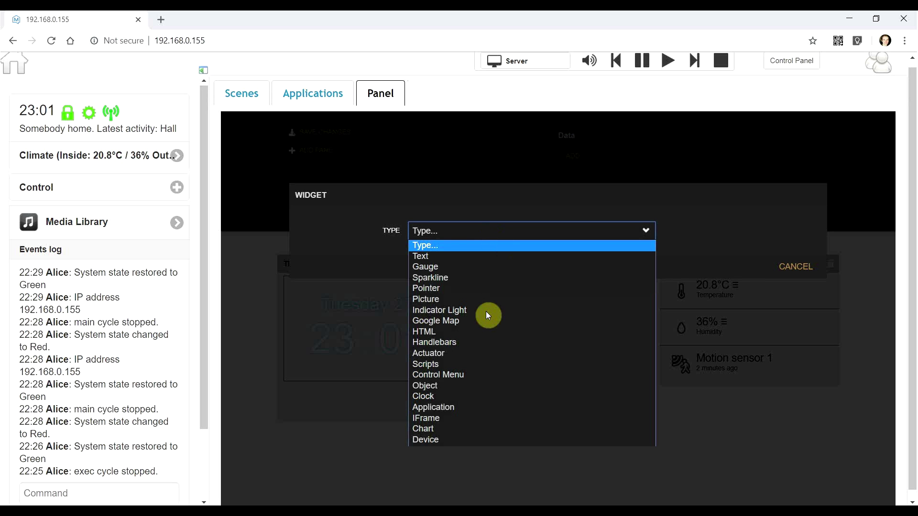
pyautogui.click(617, 234)
pyautogui.click(696, 302)
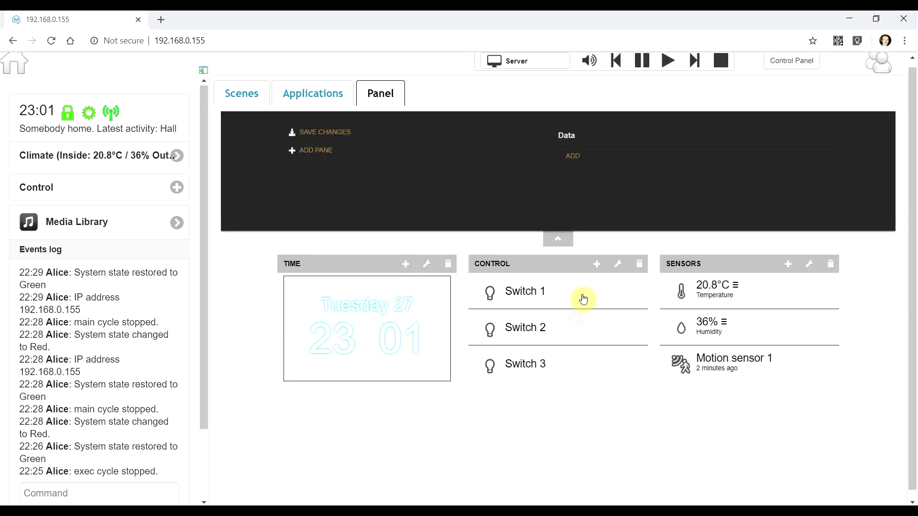
pyautogui.click(555, 236)
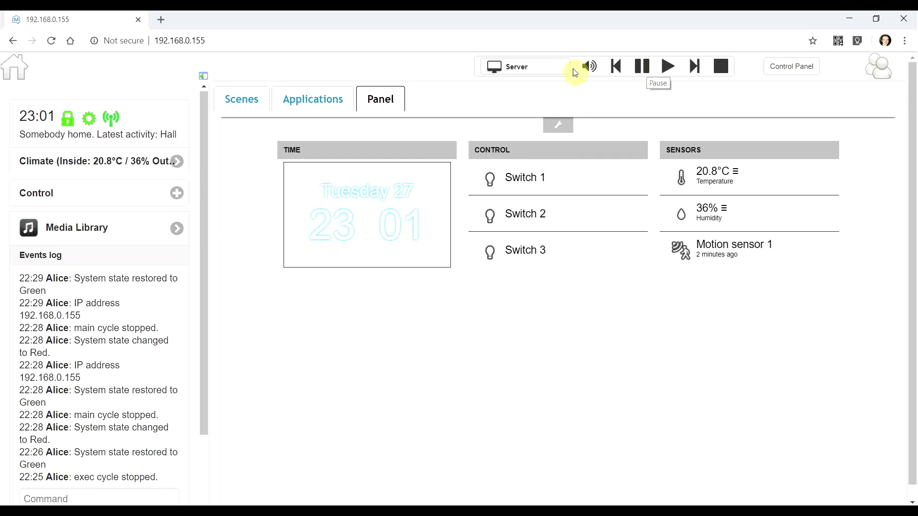
# Step: Check the output options available for the media player
pyautogui.click(553, 71)
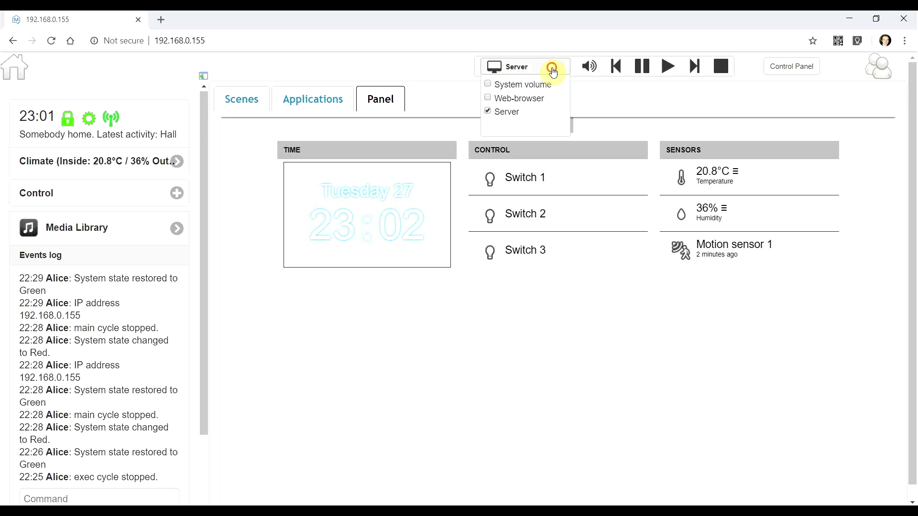
pyautogui.click(553, 70)
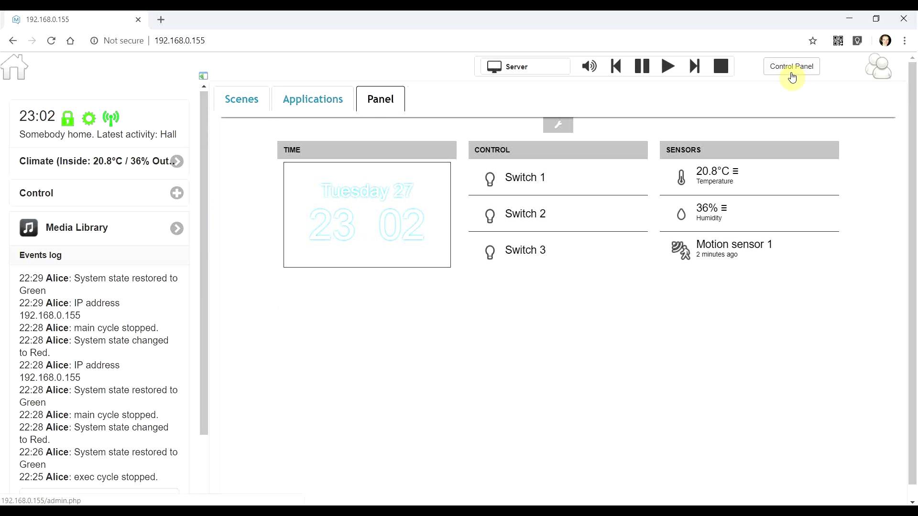
# Step: Open the administration Control Panel, view the list of rooms and return to its home page
pyautogui.click(800, 67)
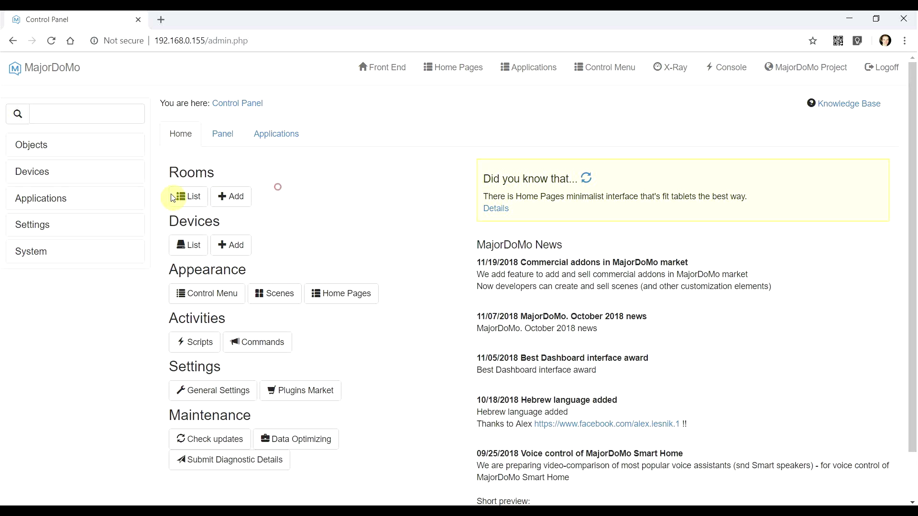
pyautogui.click(189, 207)
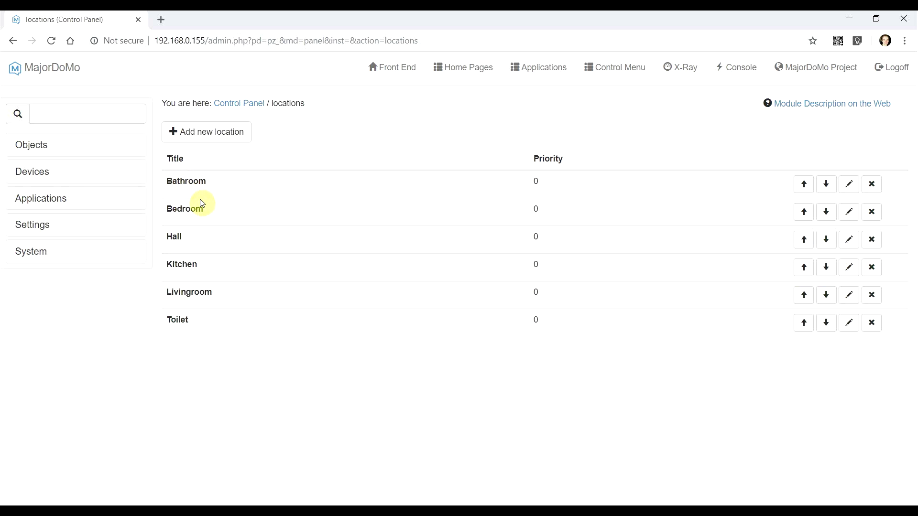
pyautogui.click(64, 72)
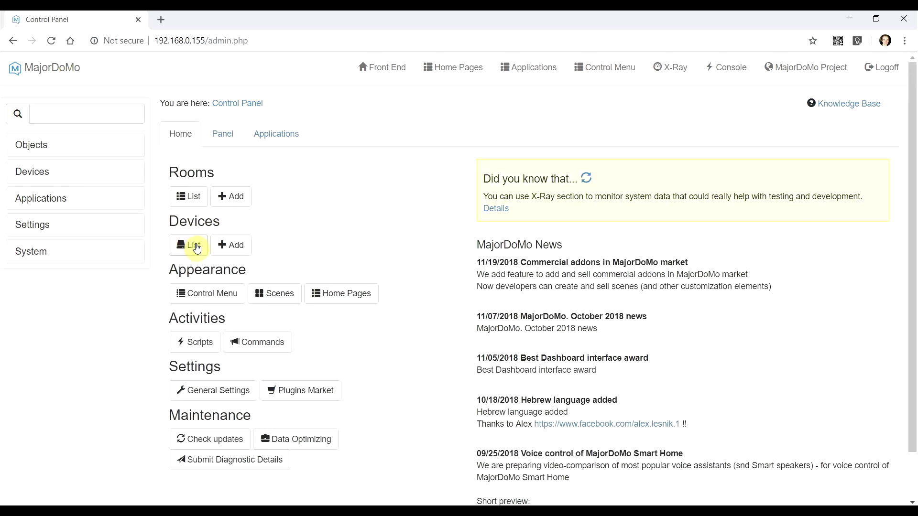
# Step: Examine the general properties and settings of Switch 1 in the device list, then return to the Control Panel home page
pyautogui.click(194, 244)
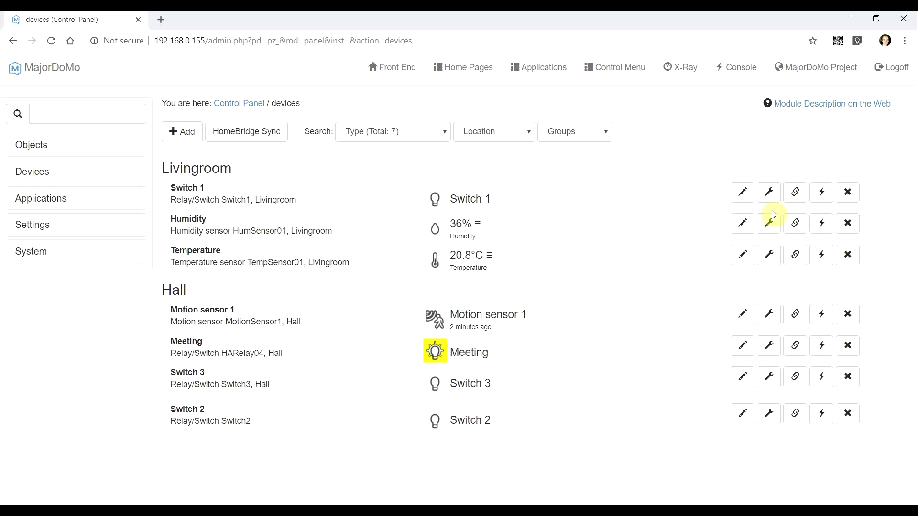
pyautogui.click(740, 194)
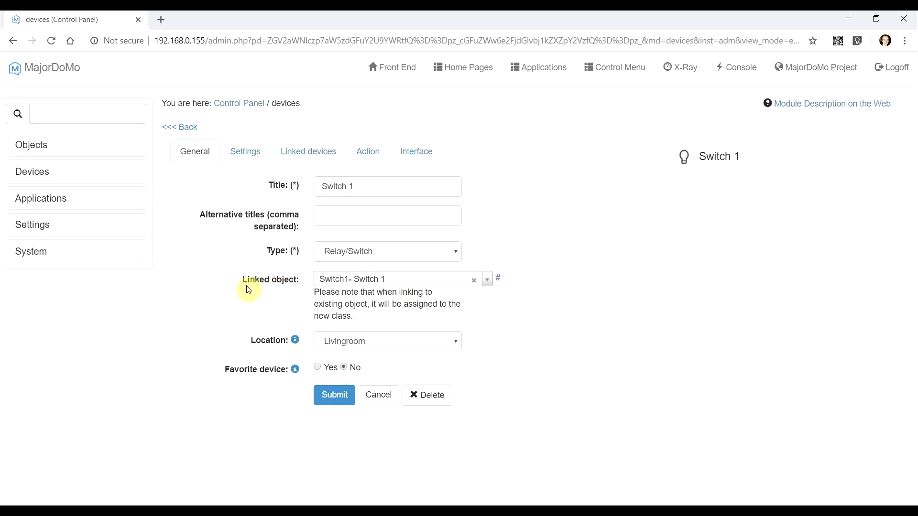
pyautogui.click(242, 159)
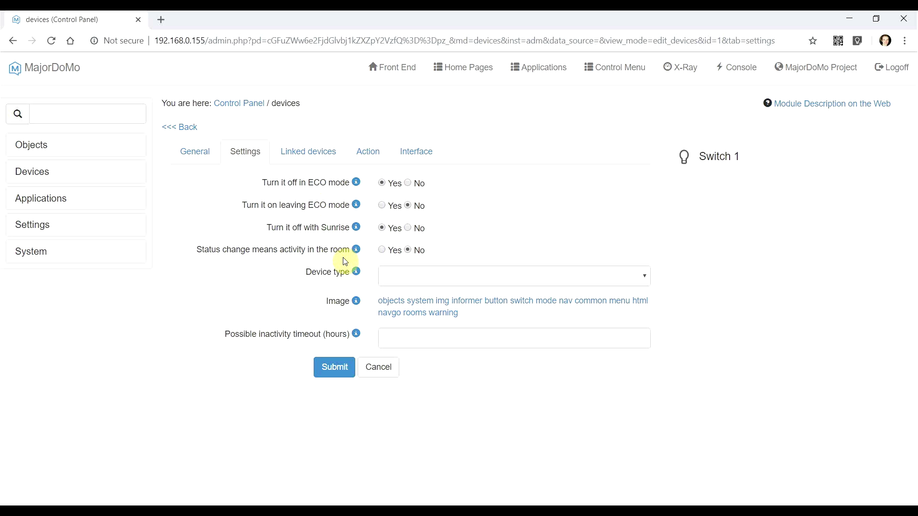
pyautogui.click(171, 127)
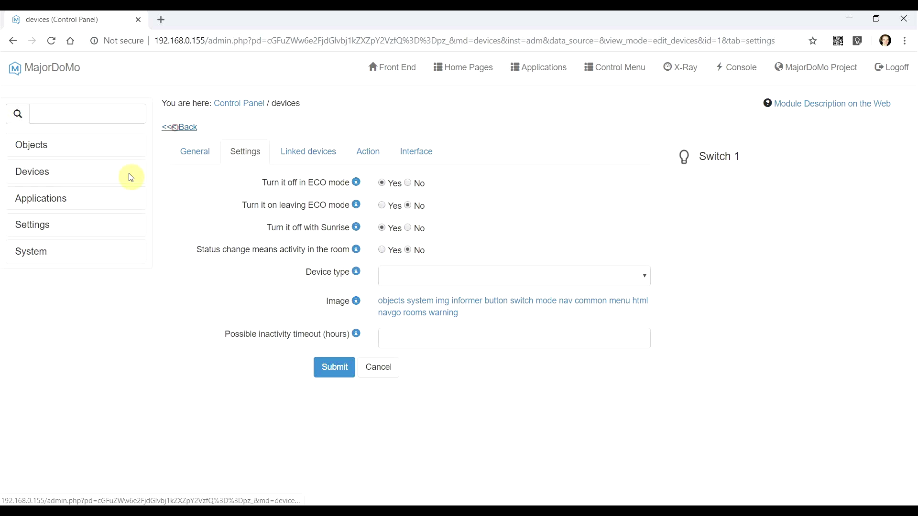
pyautogui.click(15, 70)
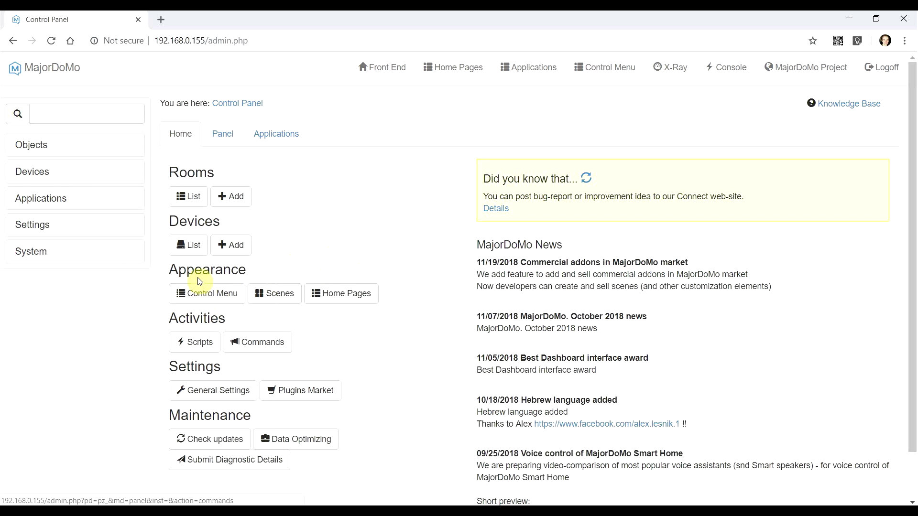
# Step: View the Control section's items in the Control Menu configuration and open the form for a new section
pyautogui.click(199, 293)
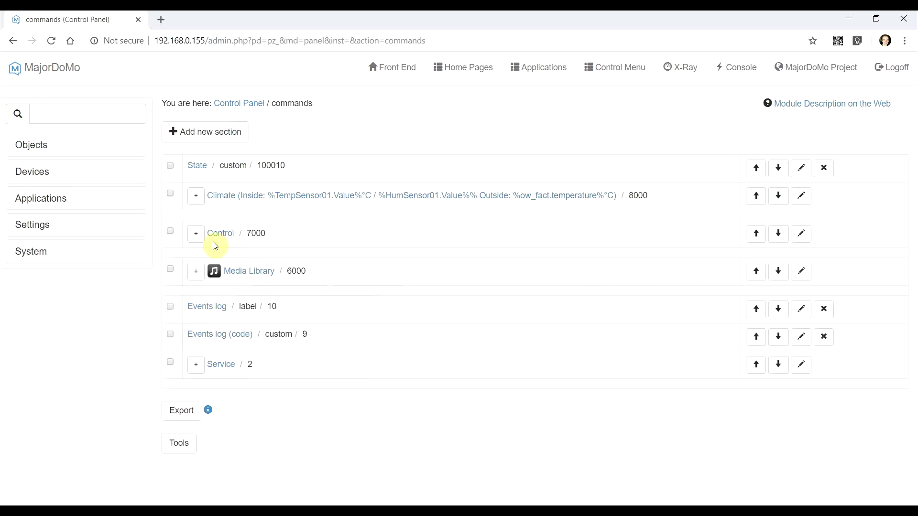
pyautogui.click(194, 233)
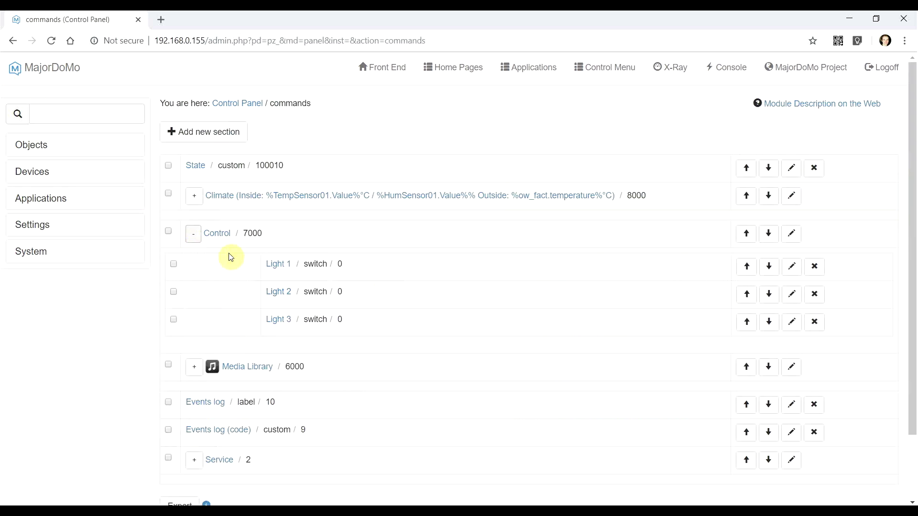
pyautogui.click(193, 234)
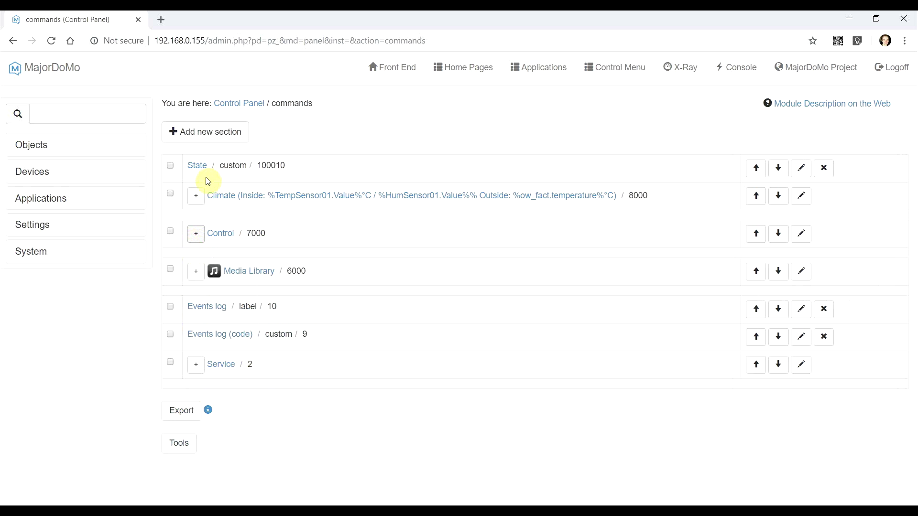
pyautogui.click(206, 139)
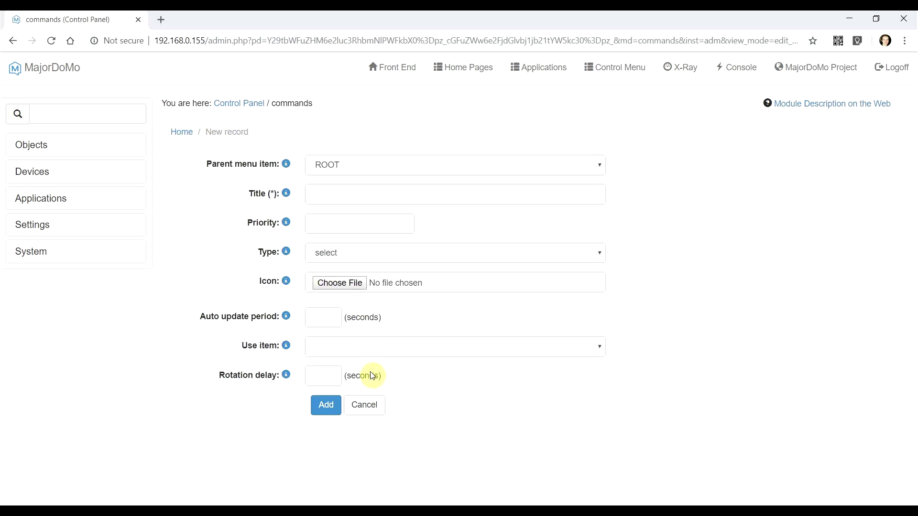
# Step: Cancel the new section form, view the Settings item inside the Service section, and return to the Control Panel home page
pyautogui.click(365, 406)
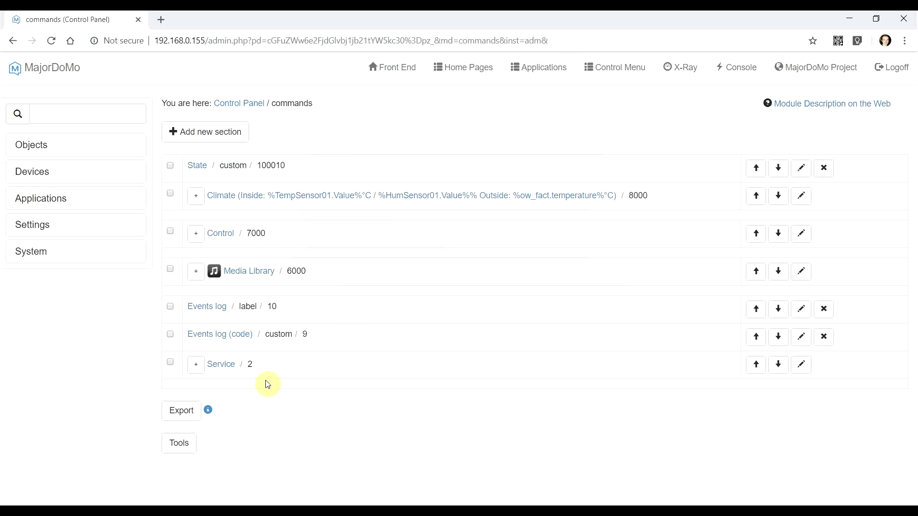
pyautogui.click(200, 366)
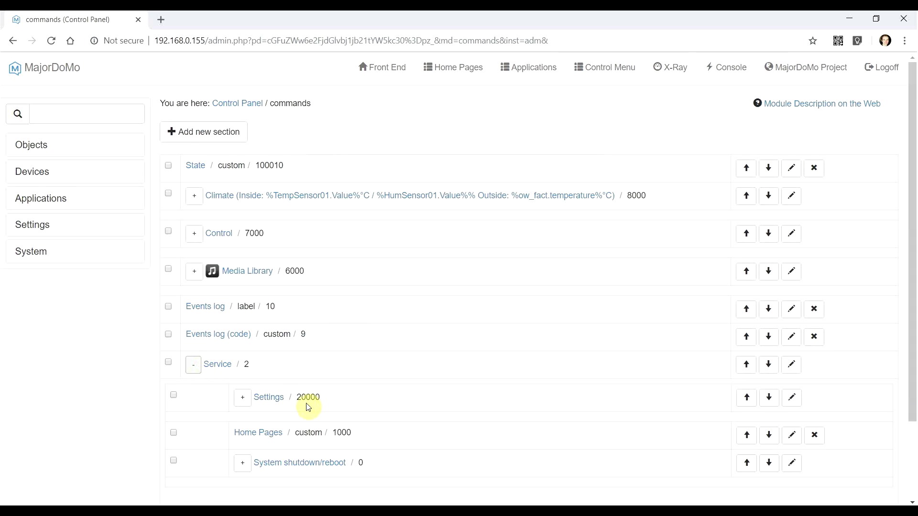
pyautogui.click(277, 399)
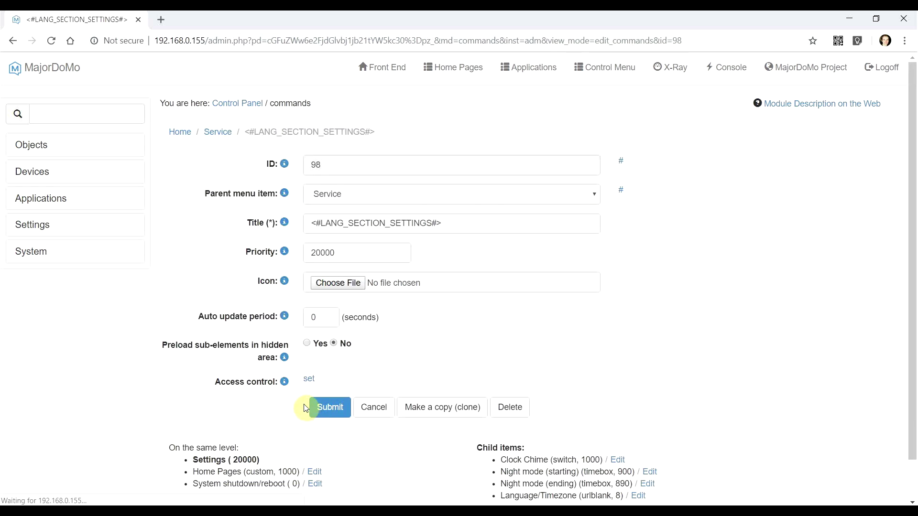
pyautogui.click(186, 133)
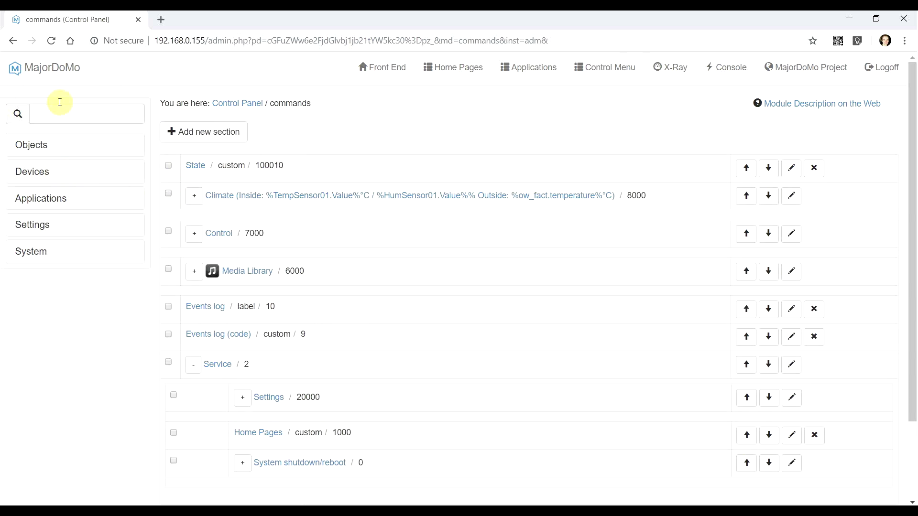
pyautogui.click(51, 67)
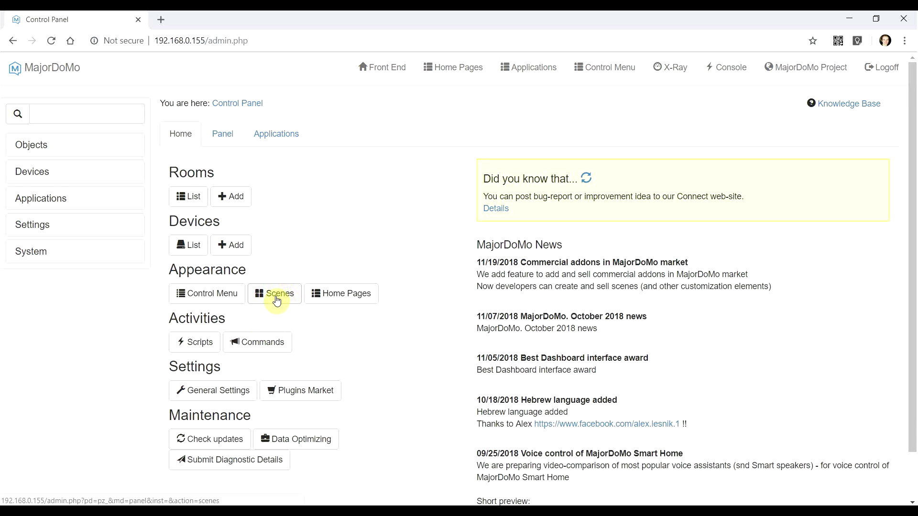
# Step: Move the Light 3 element of Scene 1 farther away from Light 2 in the scene's preview editor
pyautogui.click(277, 300)
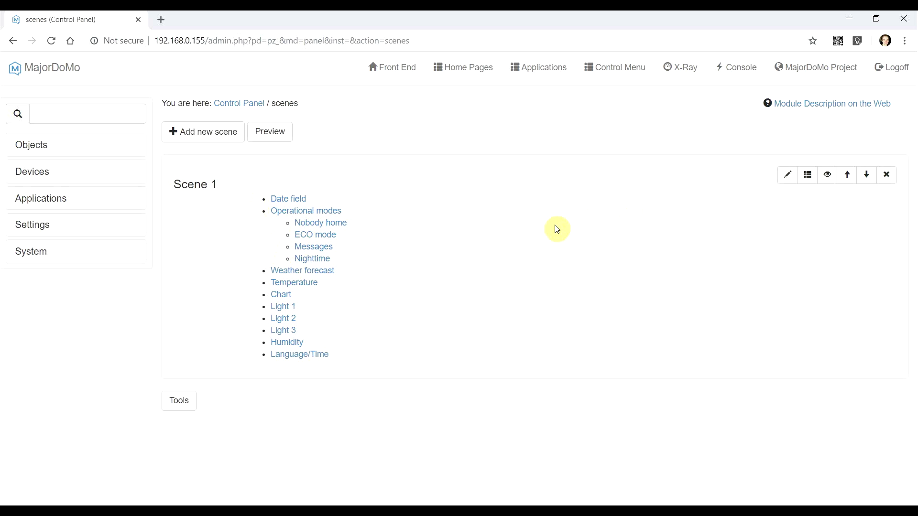
pyautogui.click(790, 176)
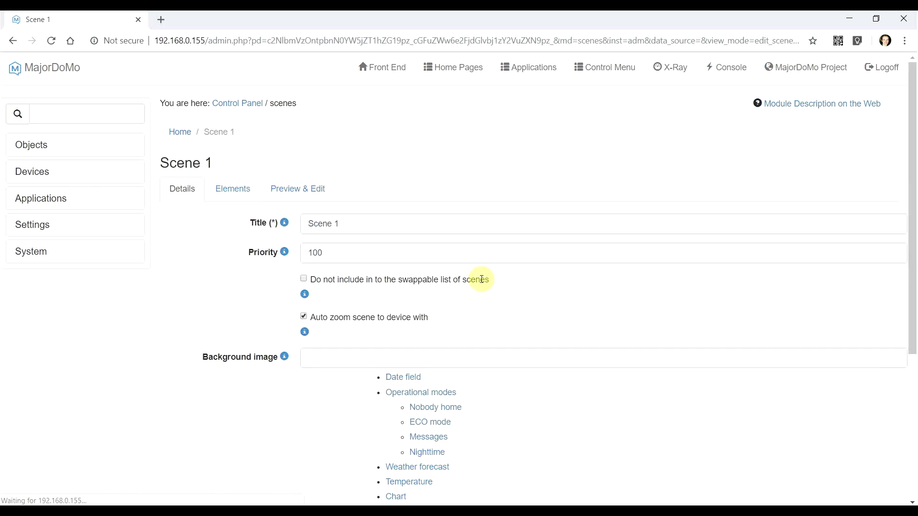
pyautogui.click(304, 198)
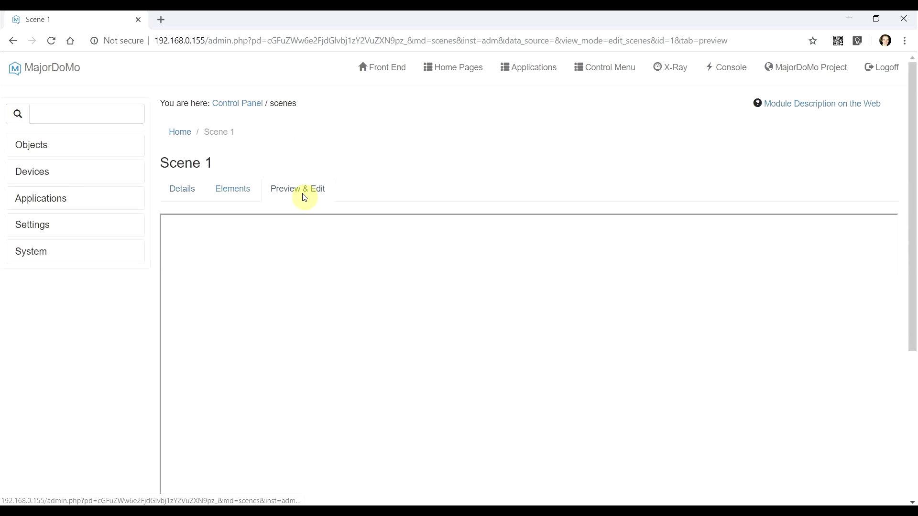
pyautogui.moveTo(280, 397); pyautogui.dragTo(322, 384)
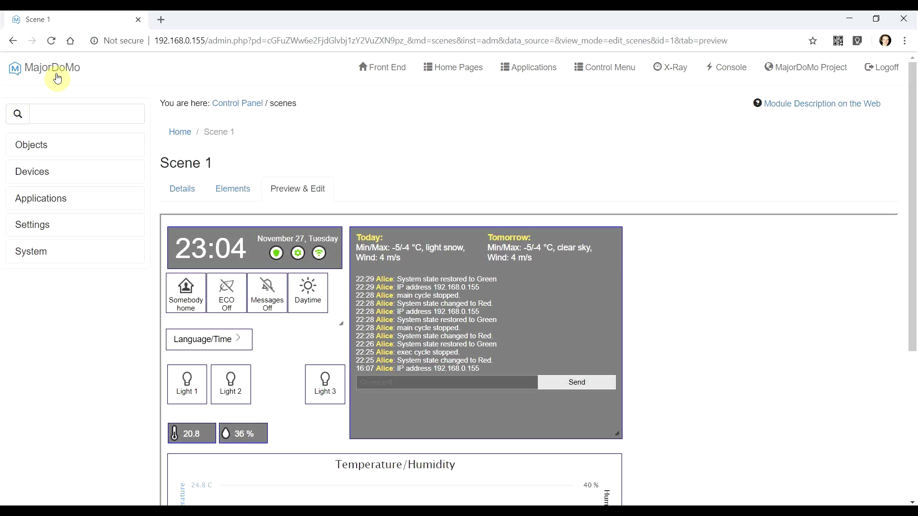
# Step: Check Light 3's new position on the front-end scene, toggle it twice, and return to the Control Panel
pyautogui.click(385, 67)
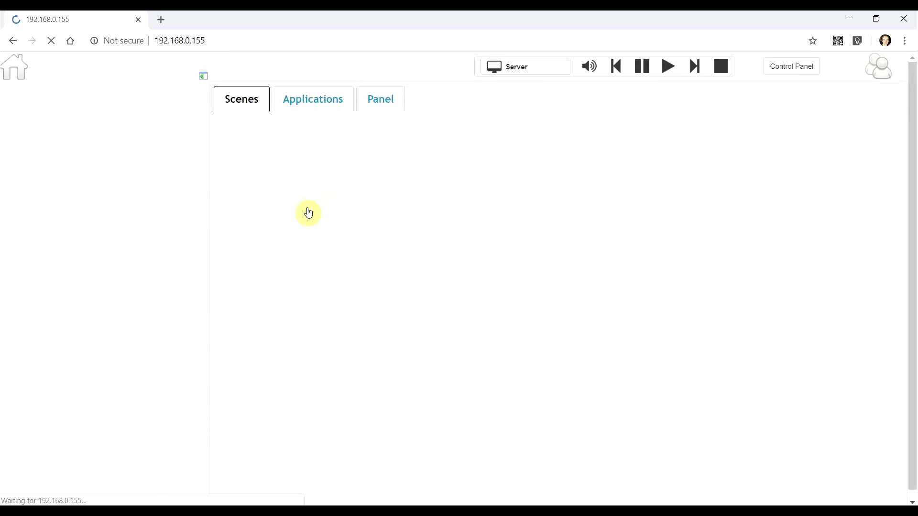
pyautogui.click(384, 283)
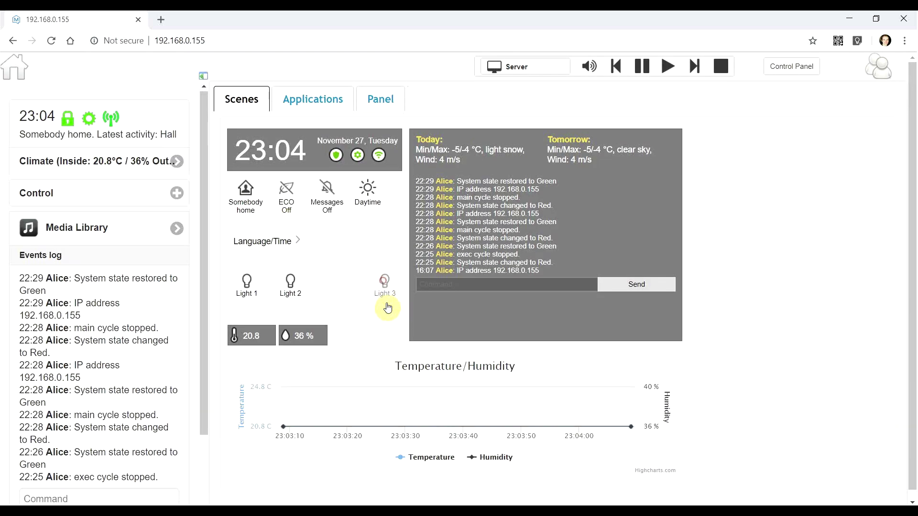
pyautogui.click(382, 281)
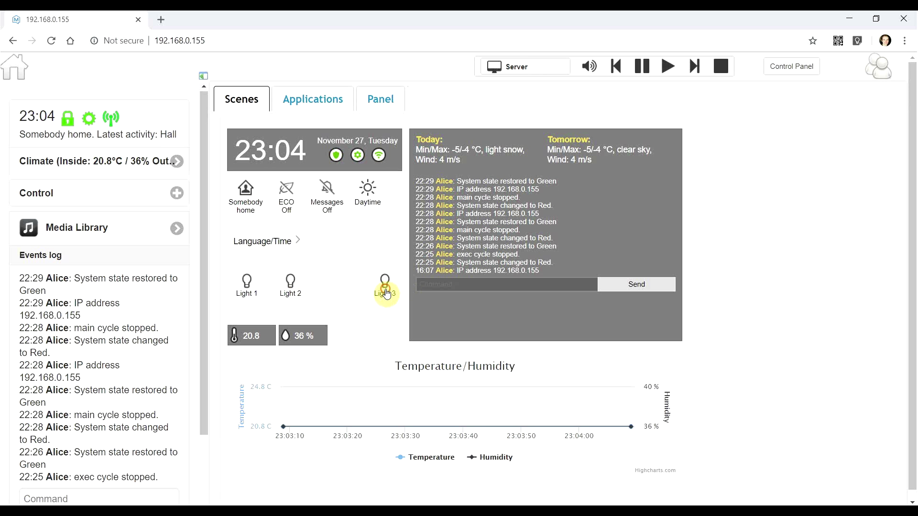
pyautogui.click(778, 75)
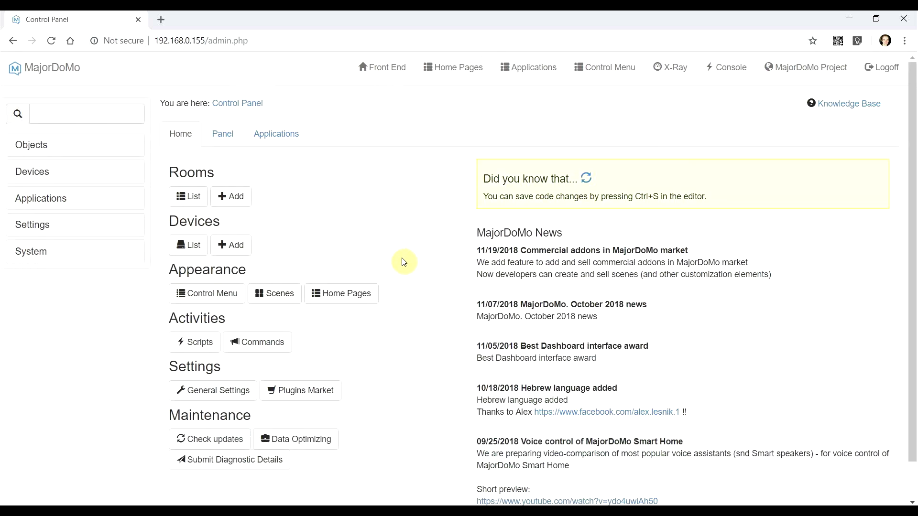
# Step: Create a home page titled NewTab of type HTML Code with the code "Hello World!" and save it
pyautogui.click(330, 294)
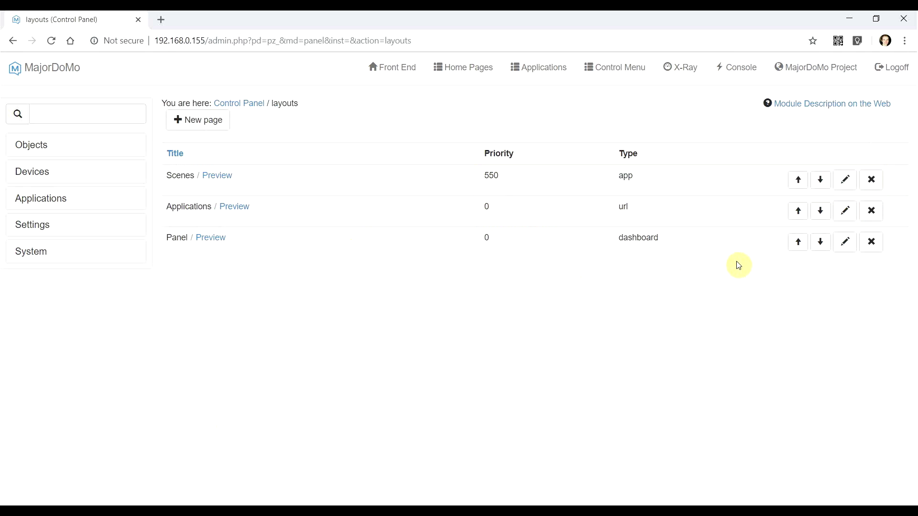
pyautogui.click(198, 126)
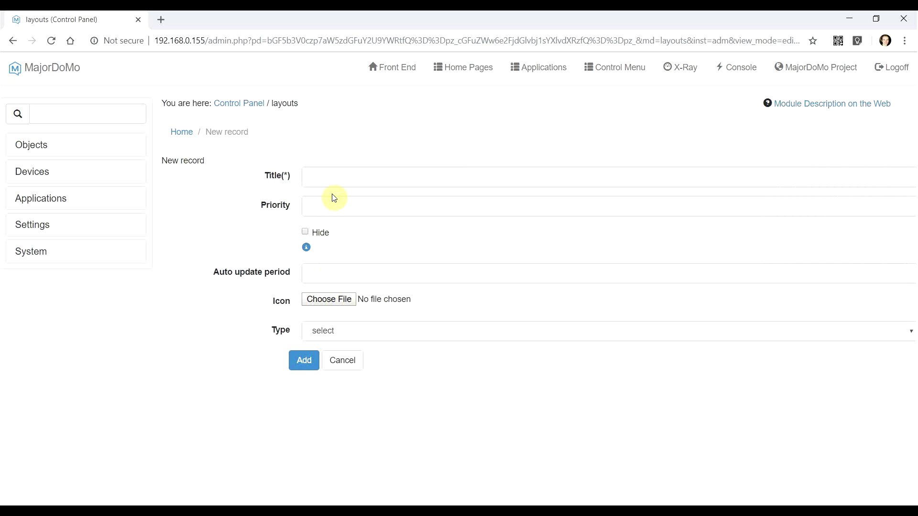
pyautogui.click(333, 173)
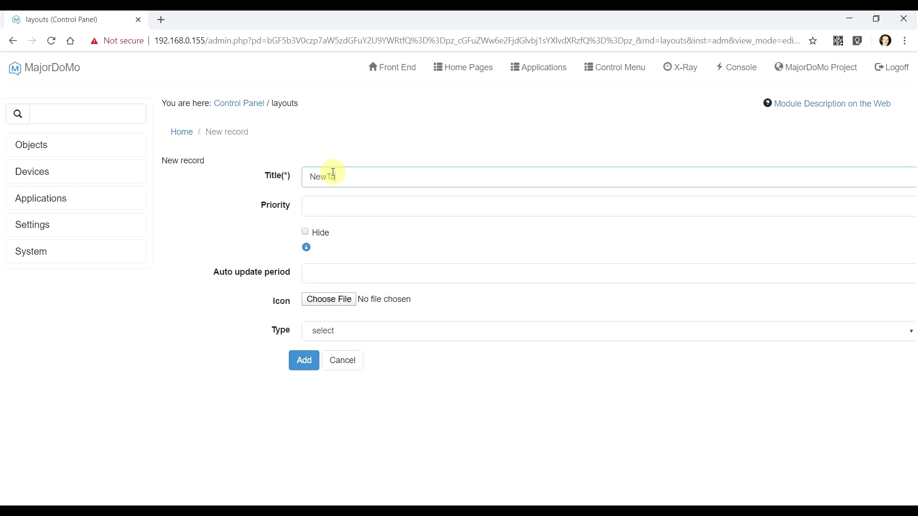
pyautogui.click(328, 206)
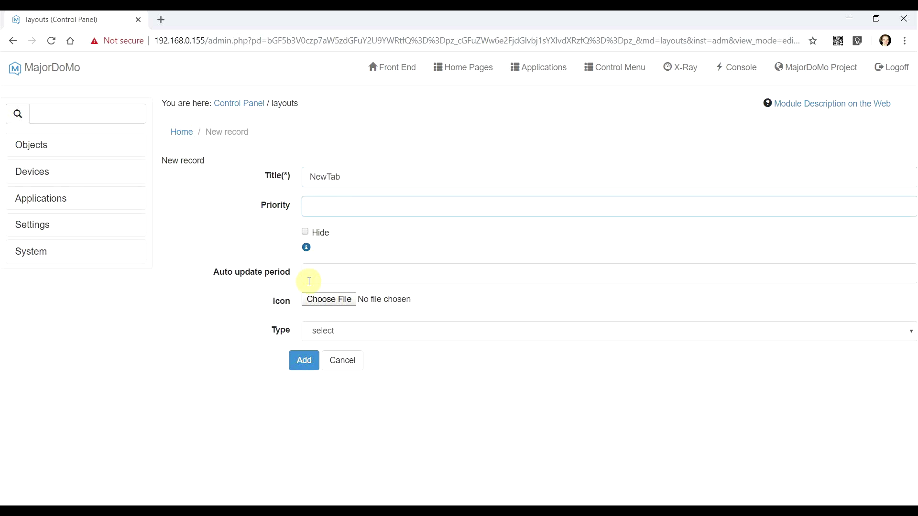
pyautogui.click(332, 337)
pyautogui.click(334, 354)
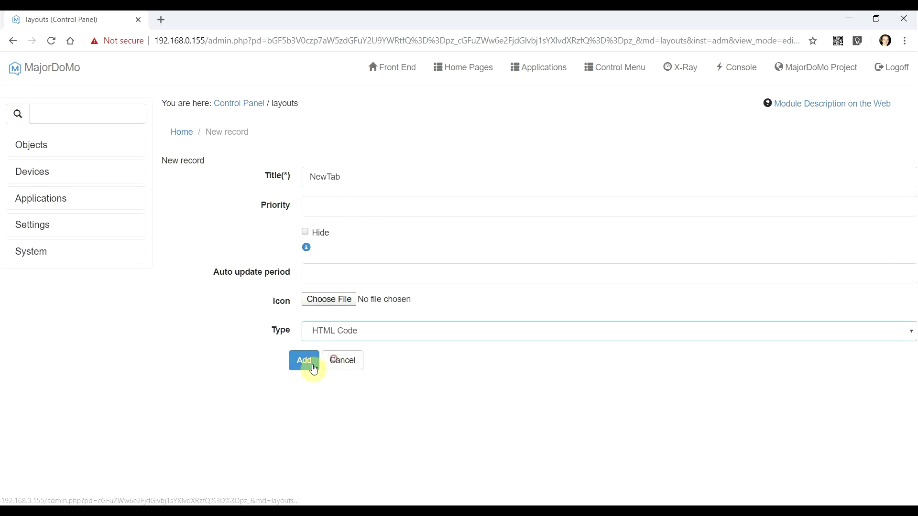
pyautogui.click(317, 360)
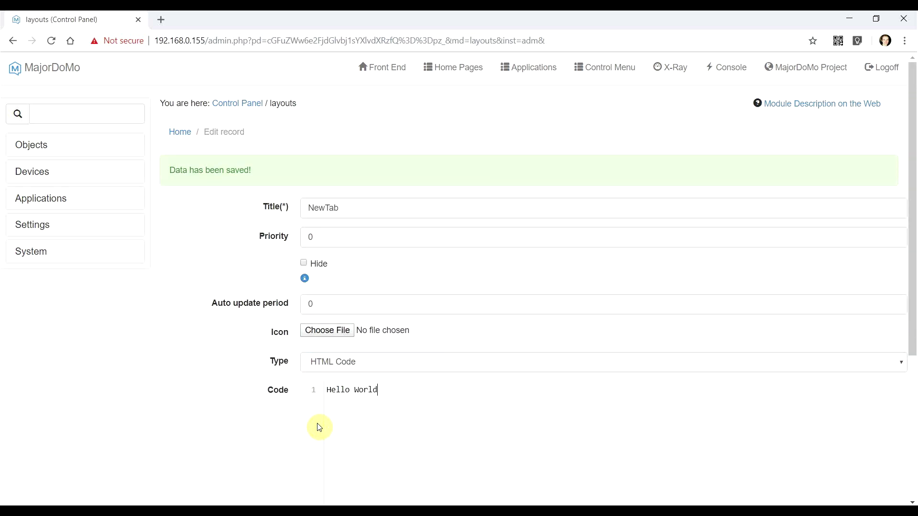
pyautogui.scroll(-5, 262, 399)
# Step: View the NewTab page on the front end, then return to the Control Panel
pyautogui.click(381, 67)
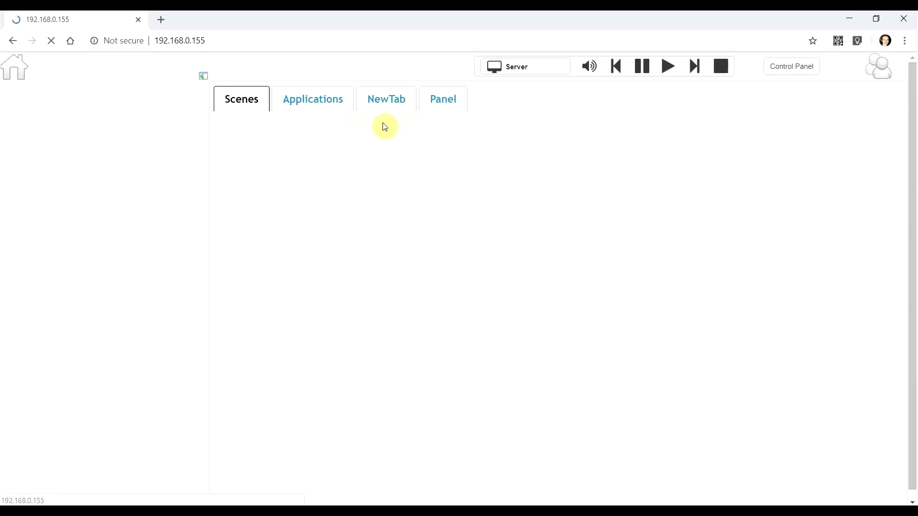
pyautogui.click(383, 112)
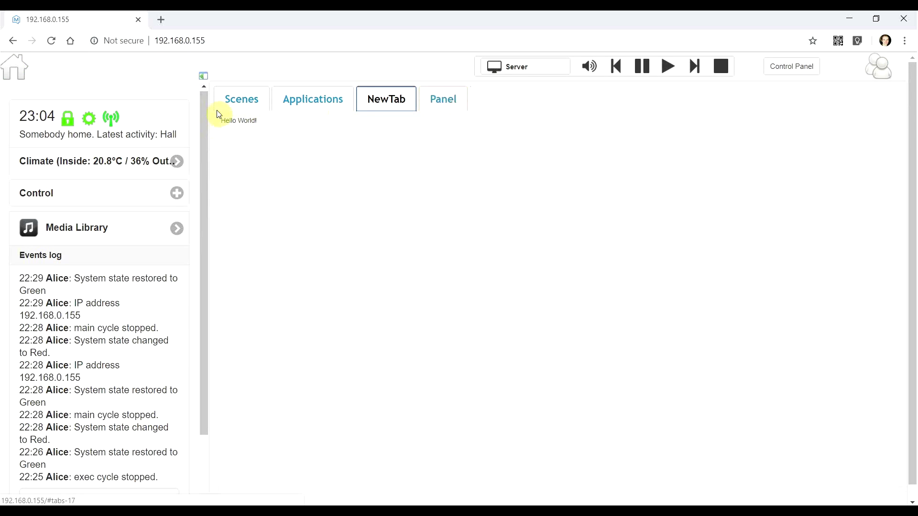
pyautogui.click(790, 68)
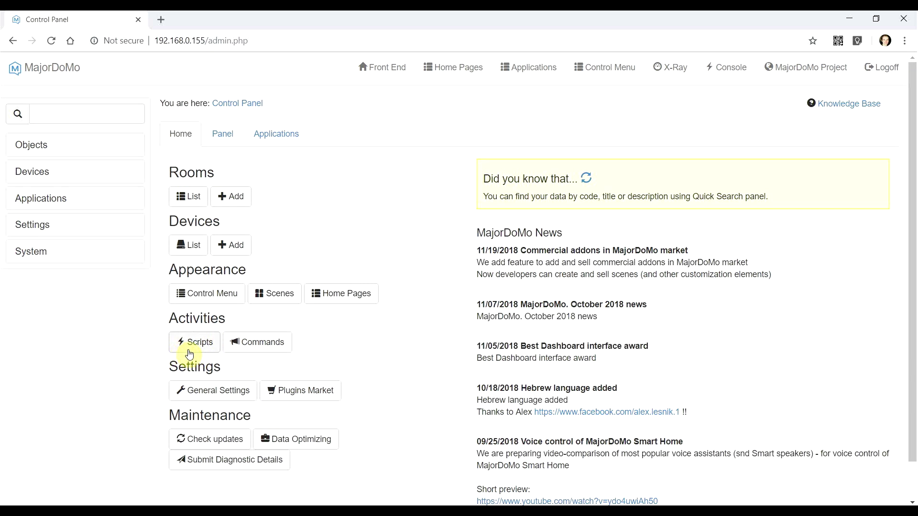
# Step: Examine the list of scripts in the Other category and collapse that category
pyautogui.click(202, 344)
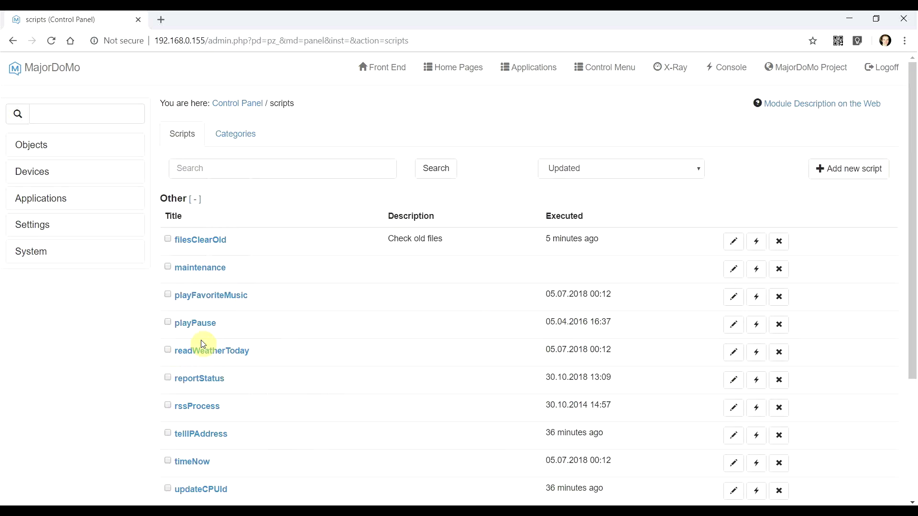
pyautogui.scroll(-3, 256, 341)
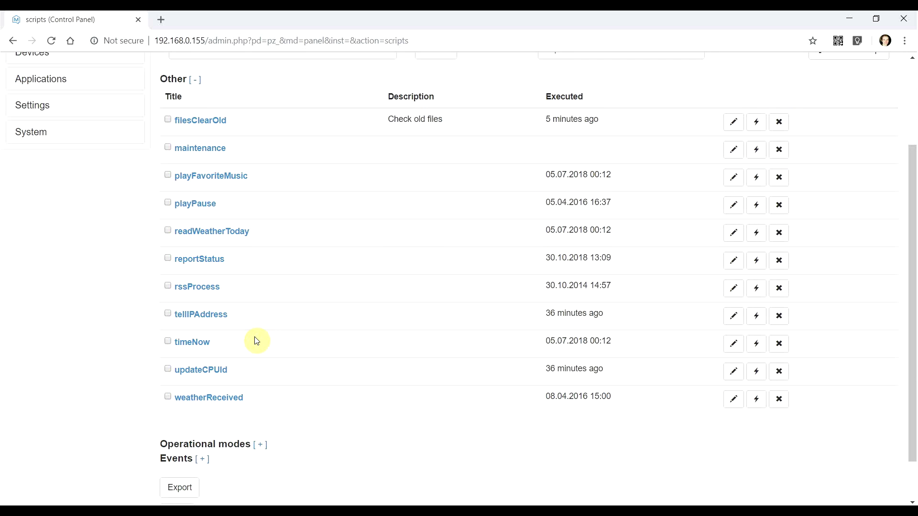
pyautogui.scroll(3, 242, 357)
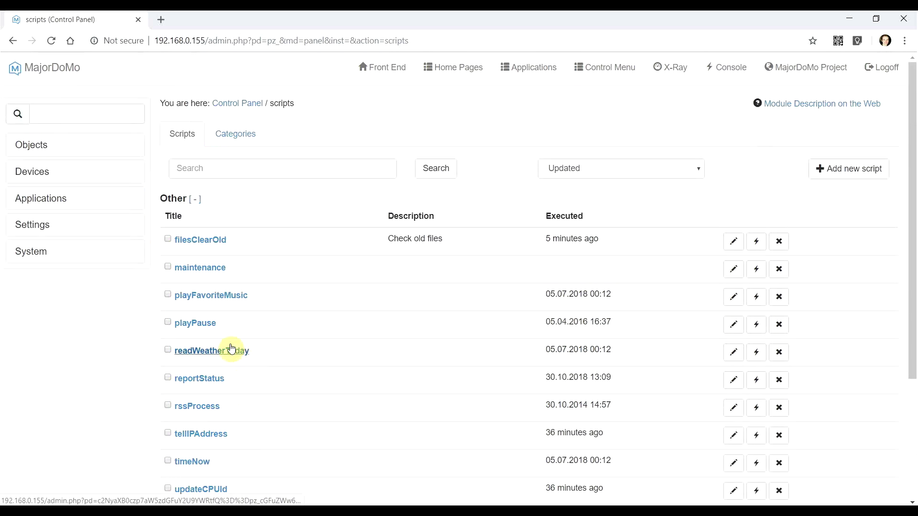
pyautogui.click(196, 199)
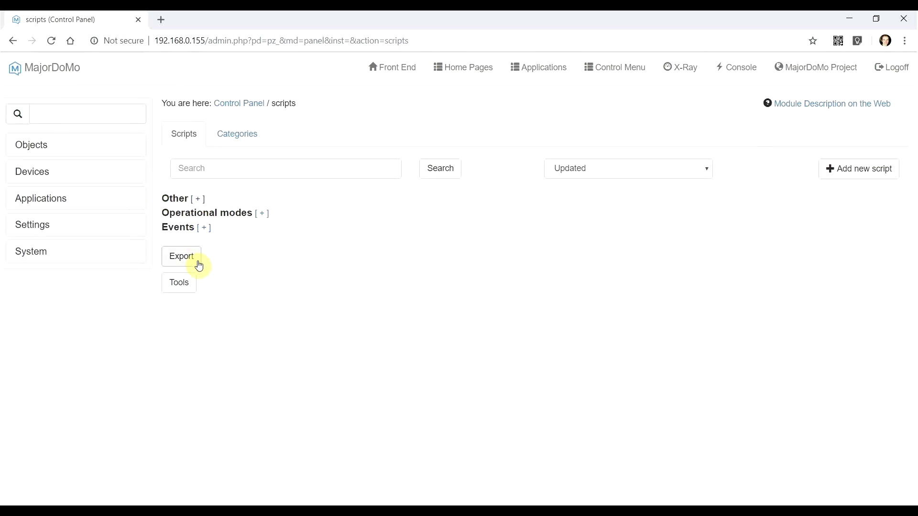
# Step: Add a script titled Script1 in the Security category with the description "My first script"
pyautogui.click(852, 177)
pyautogui.click(335, 186)
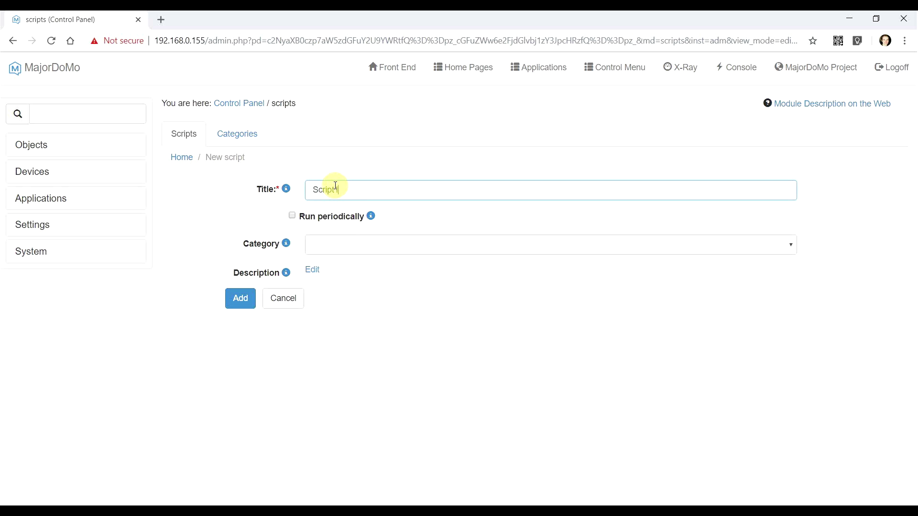
pyautogui.click(333, 249)
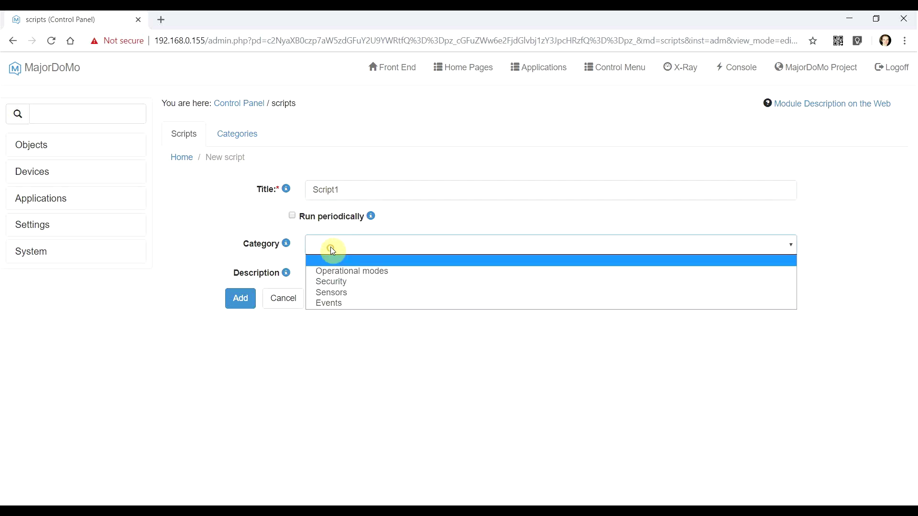
pyautogui.click(340, 285)
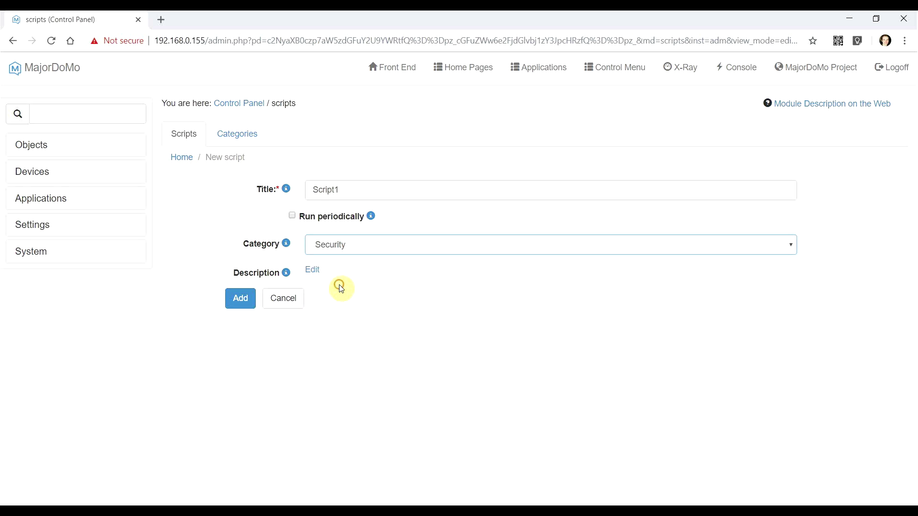
pyautogui.click(313, 269)
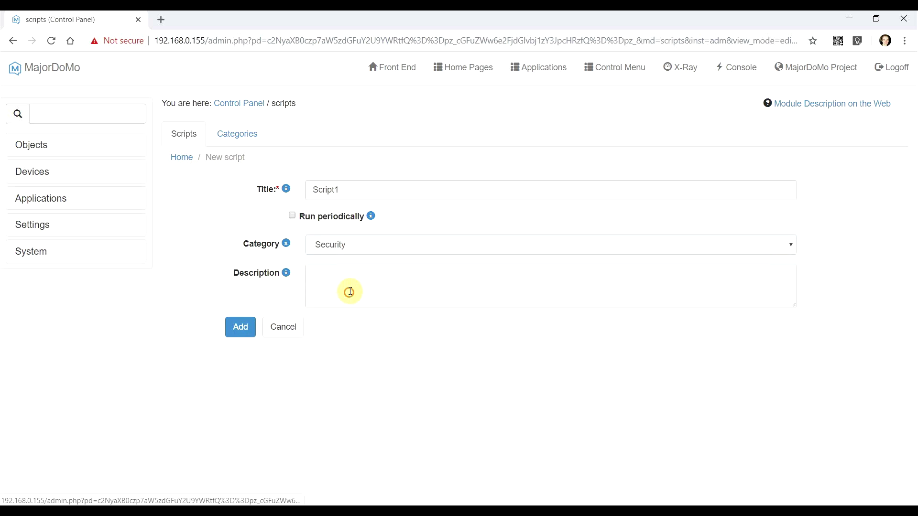
pyautogui.click(350, 292)
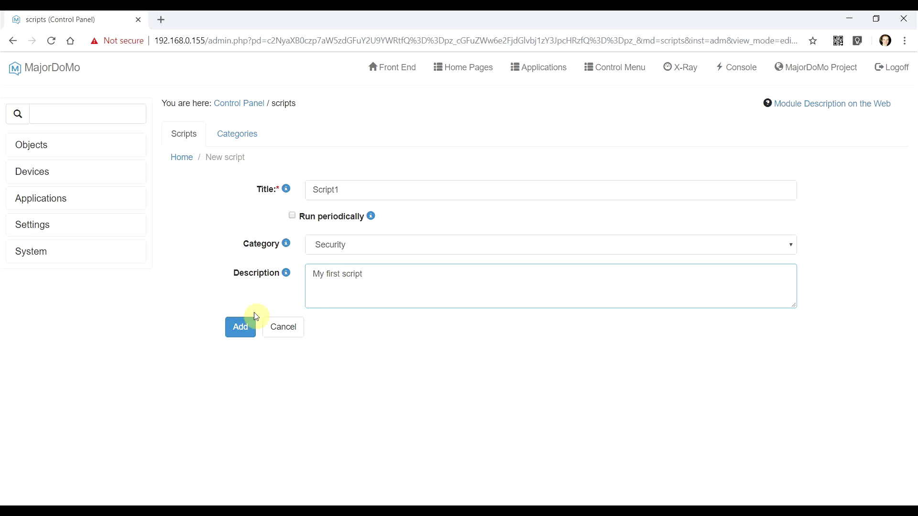
pyautogui.click(235, 330)
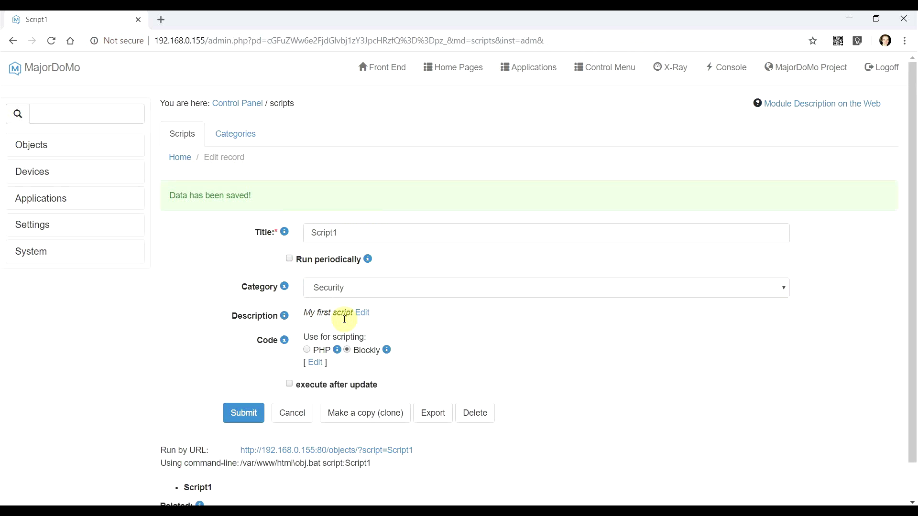
# Step: Edit Script1's Blockly code by adding a General say block with the text "Hello!" and save the script
pyautogui.scroll(-1, 340, 297)
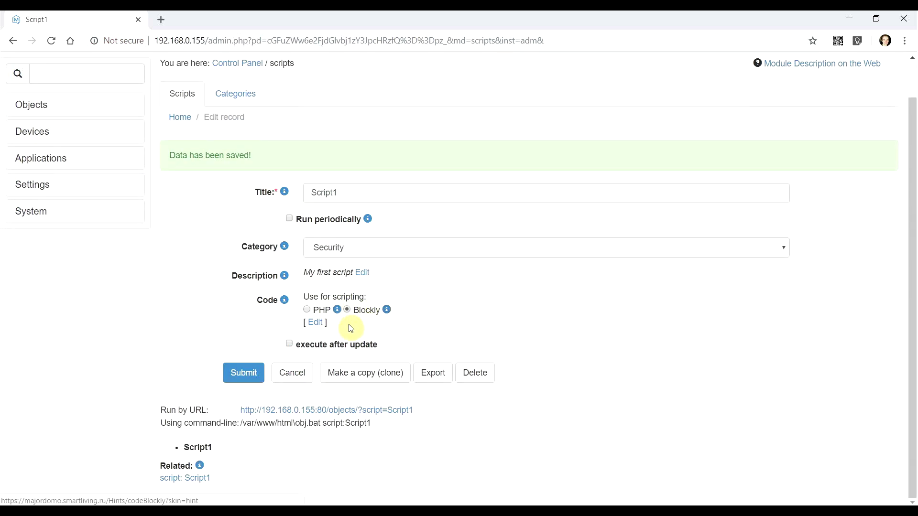
pyautogui.click(314, 322)
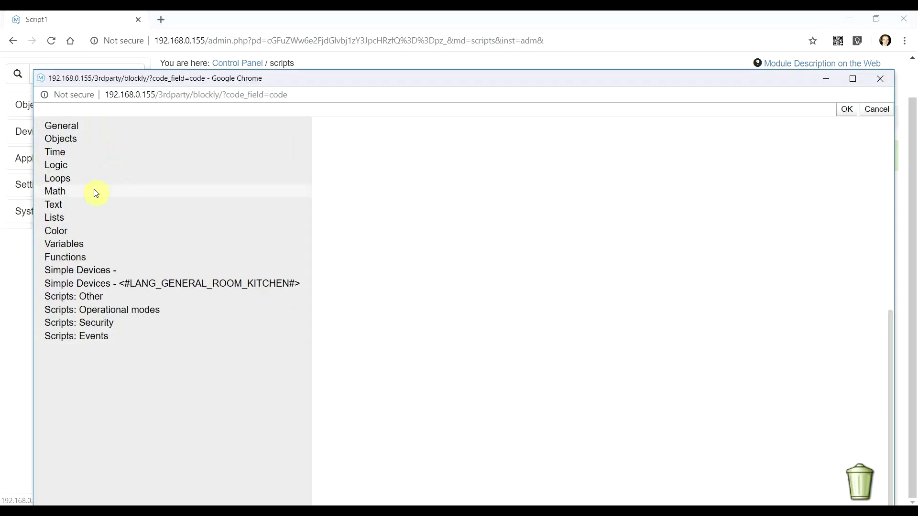
pyautogui.click(62, 139)
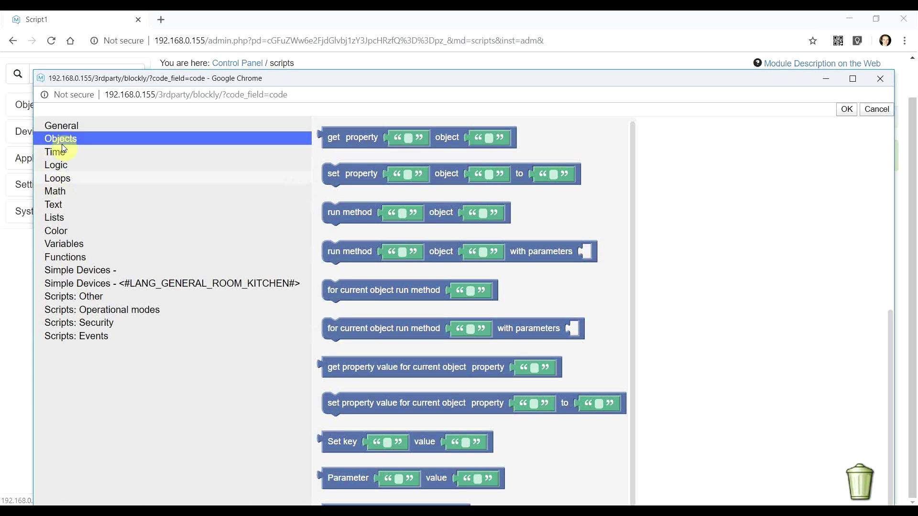
pyautogui.click(64, 127)
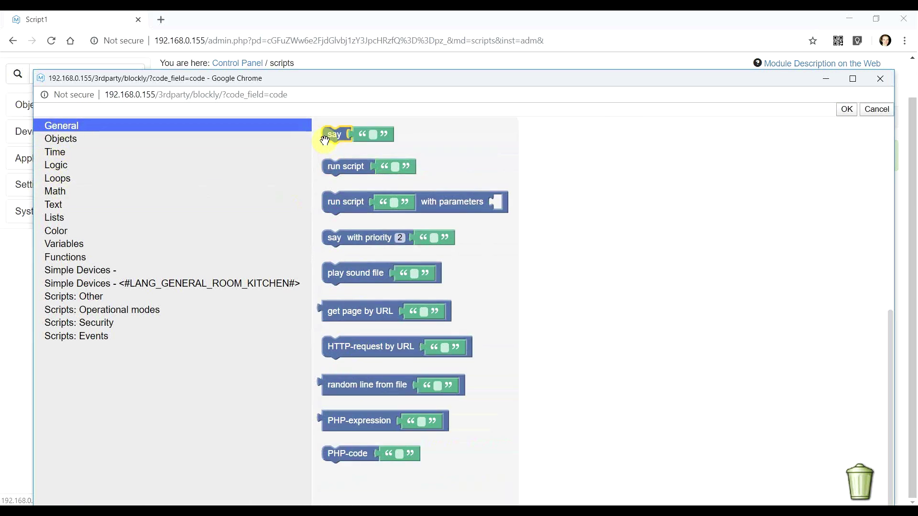
pyautogui.moveTo(325, 138); pyautogui.dragTo(432, 238)
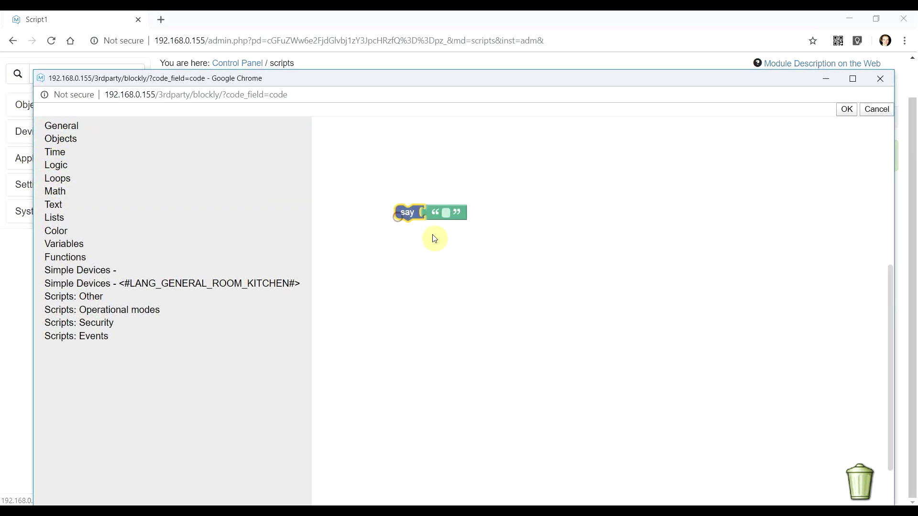
pyautogui.click(446, 212)
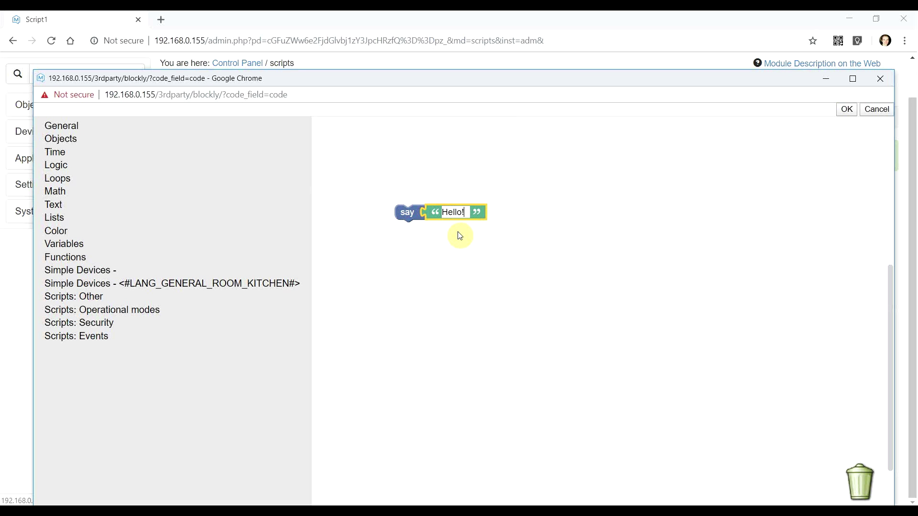
pyautogui.click(847, 110)
pyautogui.click(846, 110)
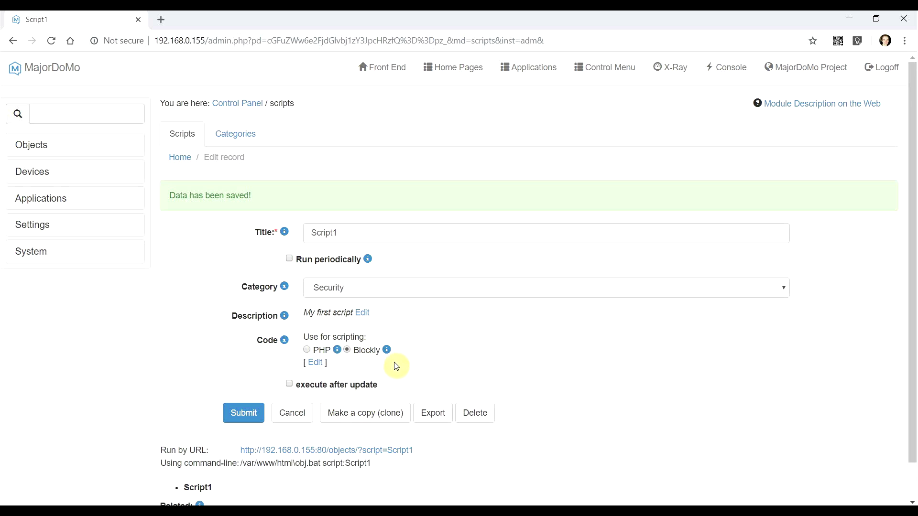
# Step: Switch Script1's scripting mode from Blockly to PHP and save the script
pyautogui.scroll(-1, 421, 349)
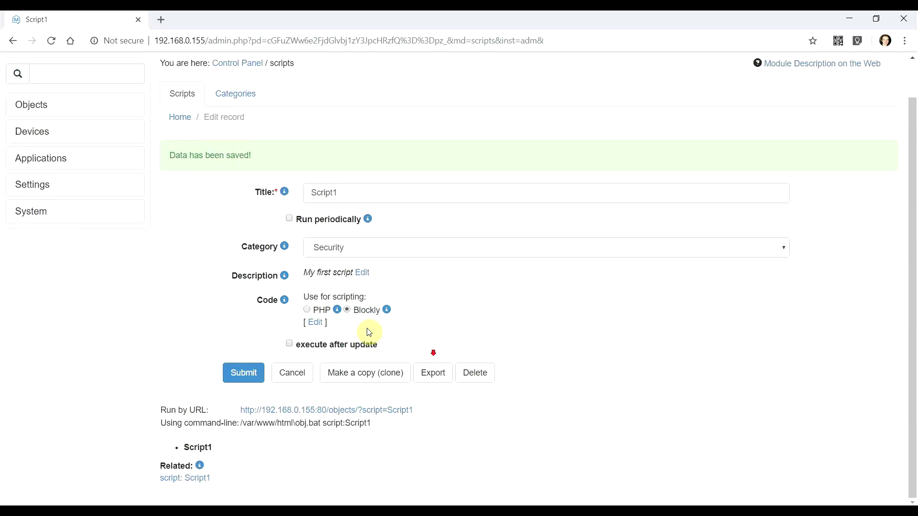
pyautogui.click(306, 310)
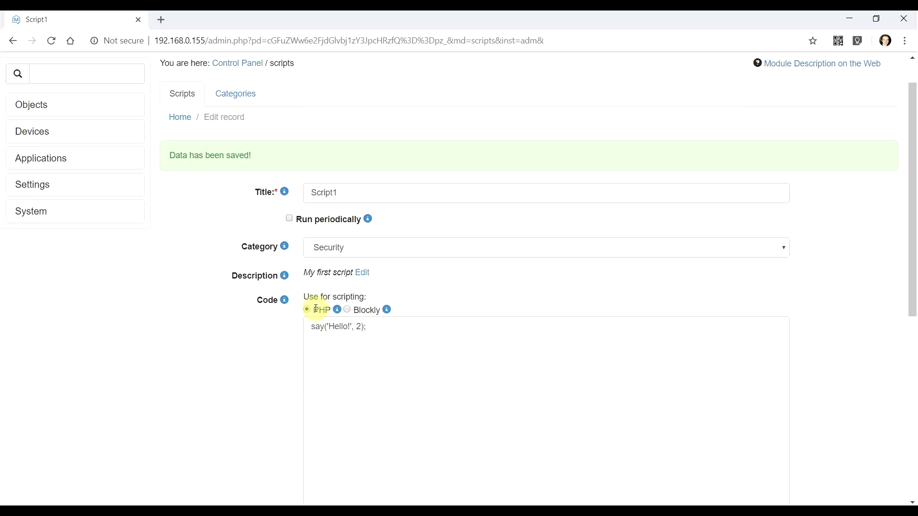
pyautogui.click(382, 328)
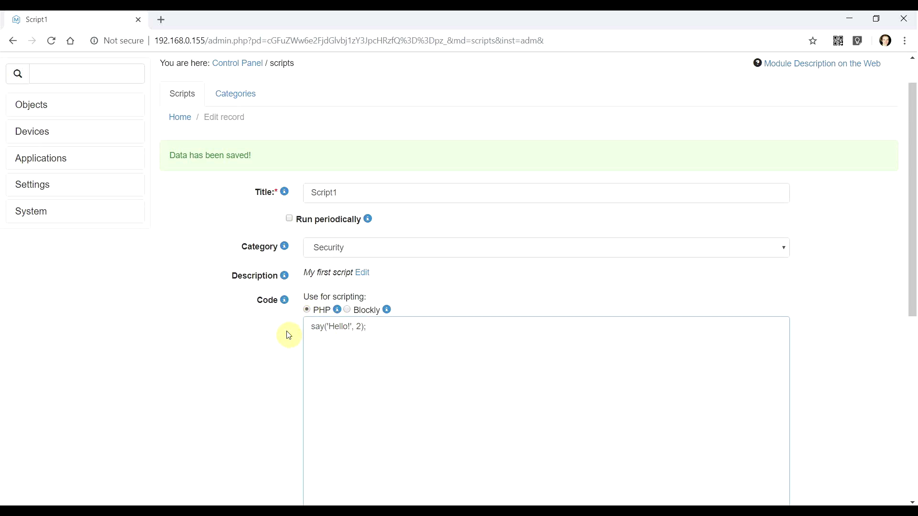
pyautogui.scroll(-3, 286, 311)
pyautogui.scroll(-5, 354, 258)
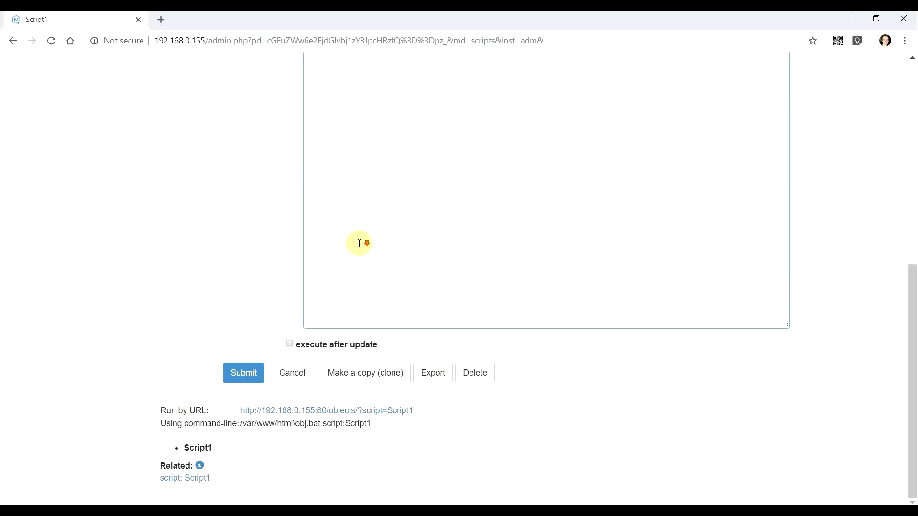
pyautogui.click(252, 376)
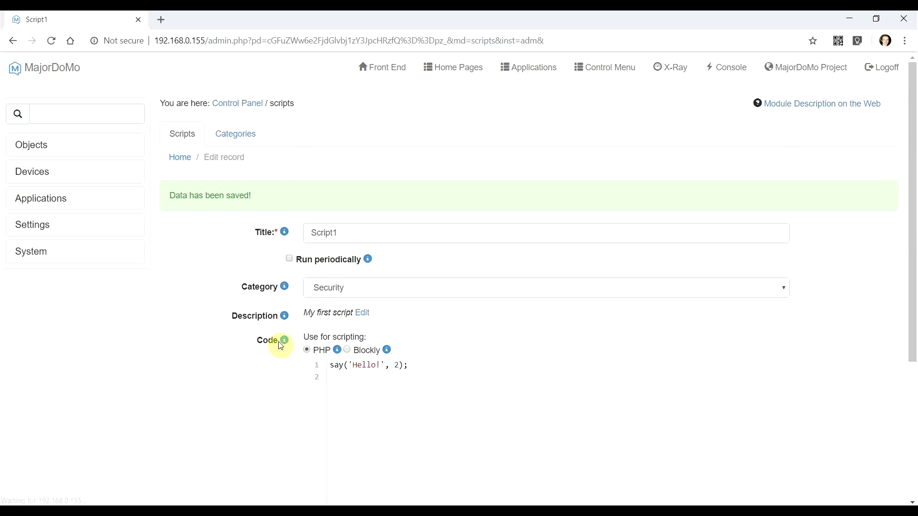
# Step: Add a second PHP line say('Hello, again!'); to Script1's code and save it
pyautogui.scroll(-4, 359, 333)
pyautogui.click(391, 213)
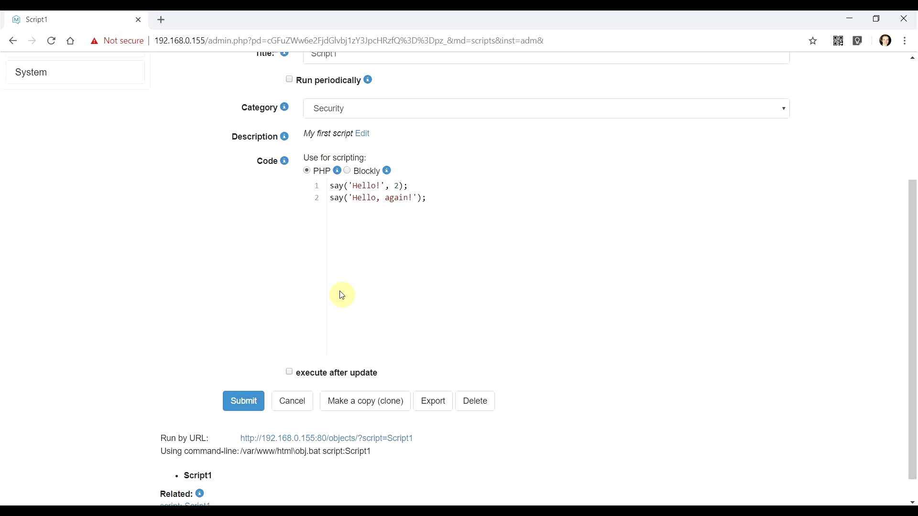
pyautogui.click(237, 405)
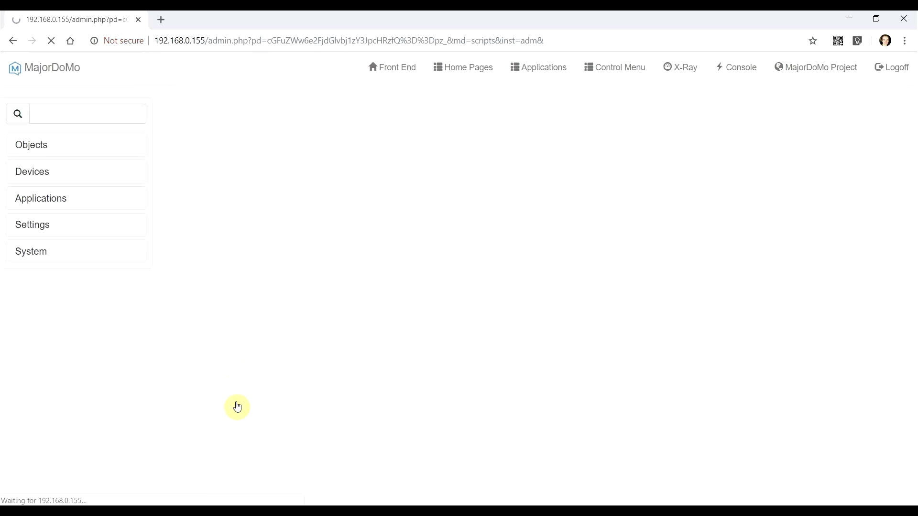
# Step: Switch Script1 back to Blockly, attach a Switch 3.Turn On block under the say block, and save the script
pyautogui.scroll(-3, 293, 322)
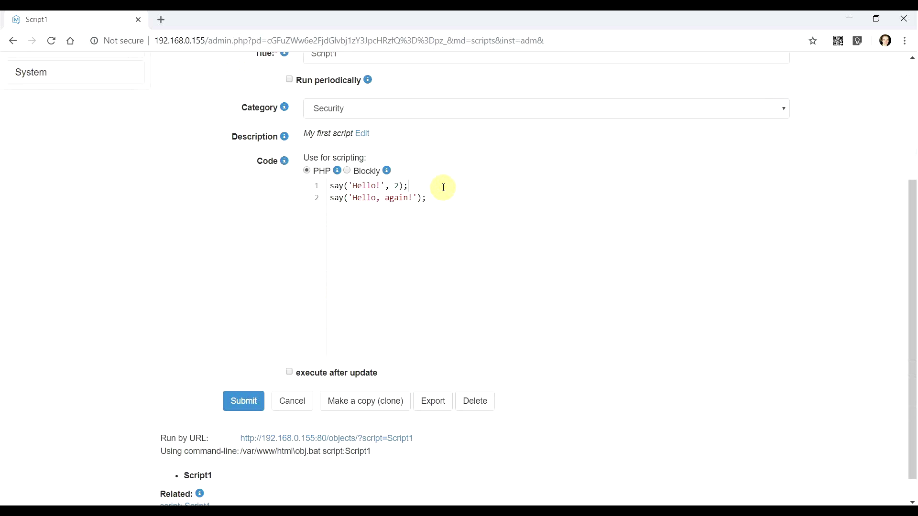
pyautogui.click(346, 172)
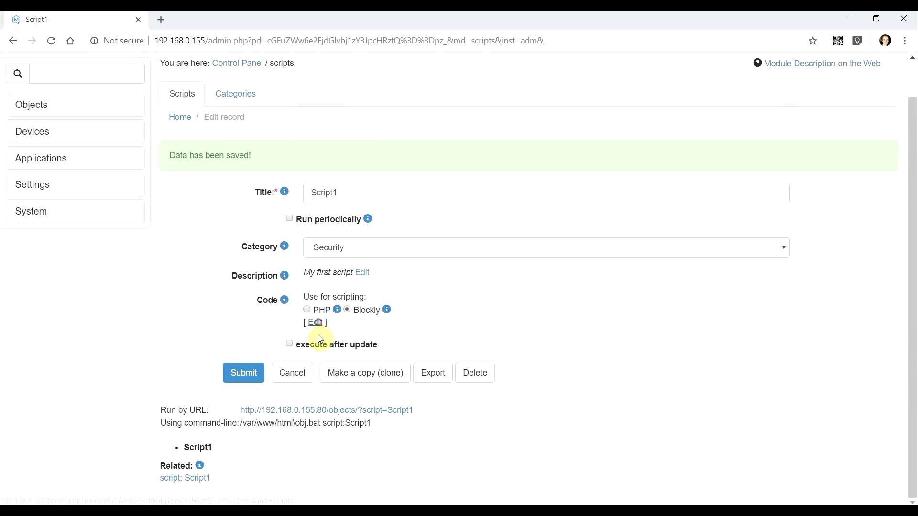
pyautogui.click(318, 323)
pyautogui.moveTo(407, 211); pyautogui.dragTo(409, 186)
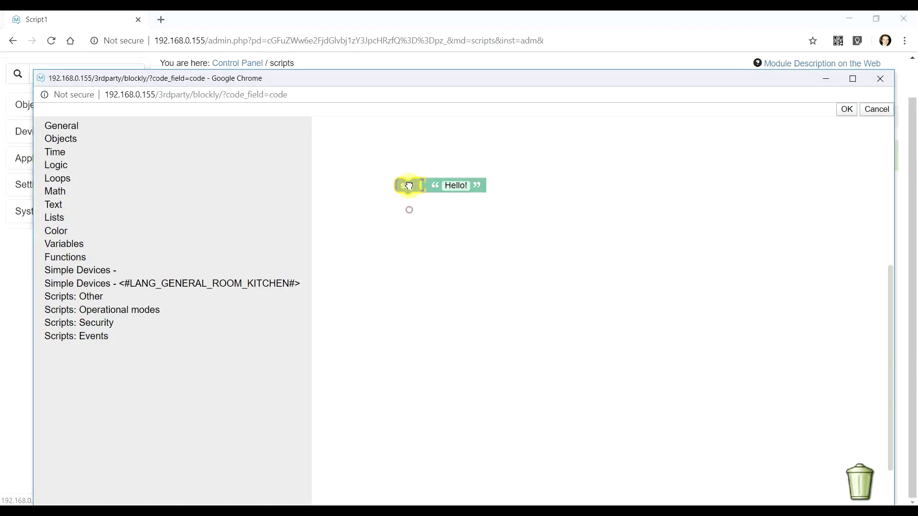
pyautogui.click(76, 270)
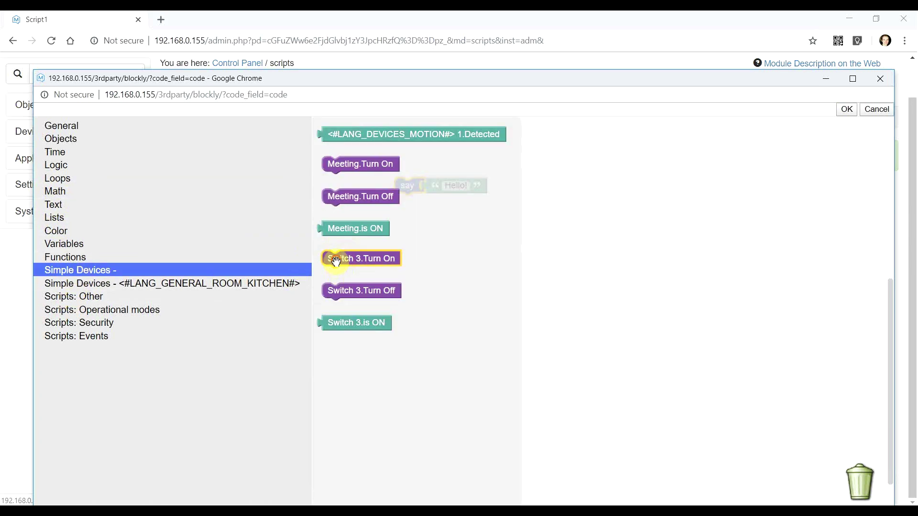
pyautogui.moveTo(335, 261); pyautogui.dragTo(409, 204)
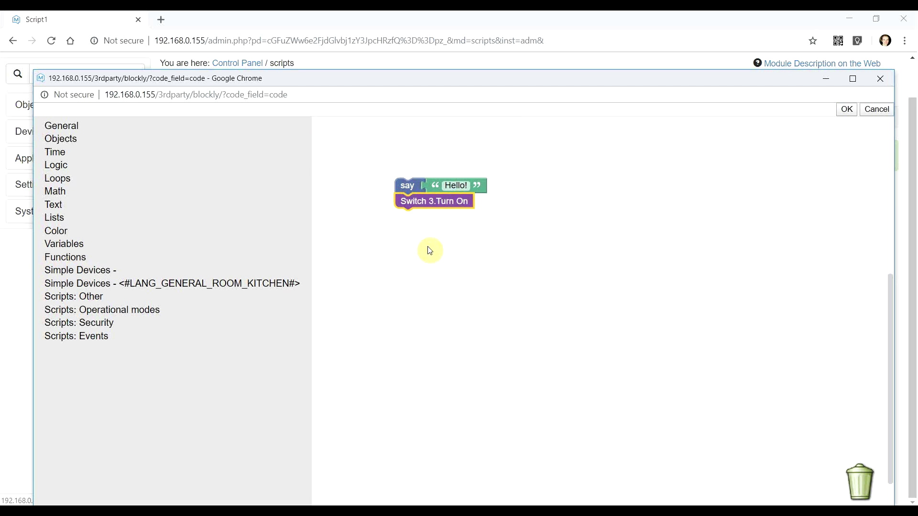
pyautogui.click(842, 111)
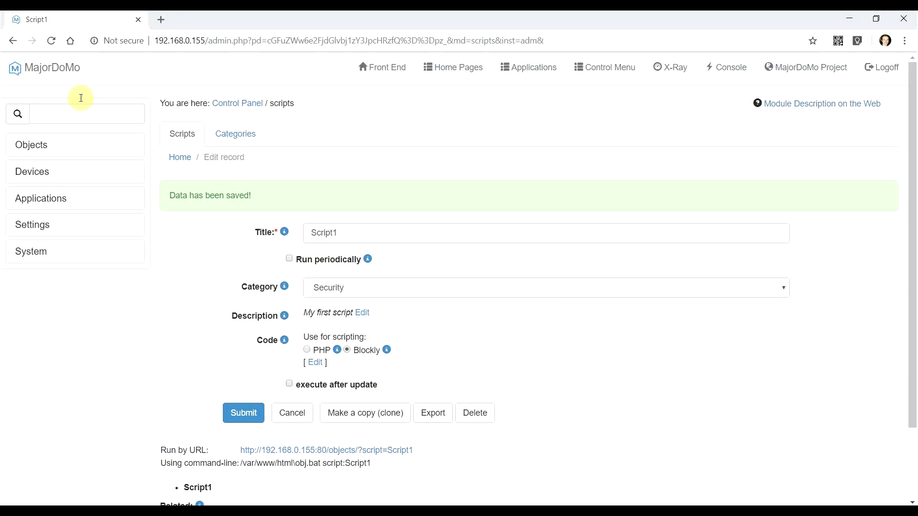
# Step: Return to the Control Panel home and view the Commands list, highlighting the "report system state" pattern
pyautogui.click(62, 74)
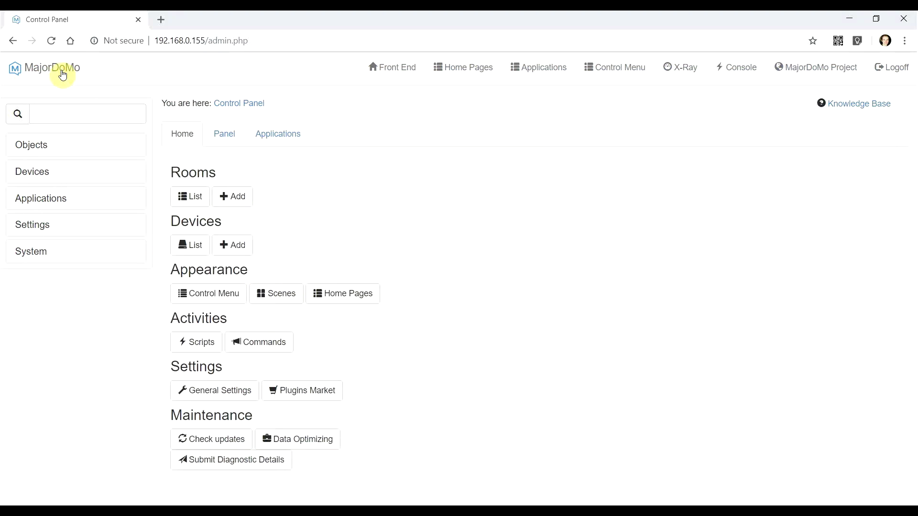
pyautogui.click(273, 343)
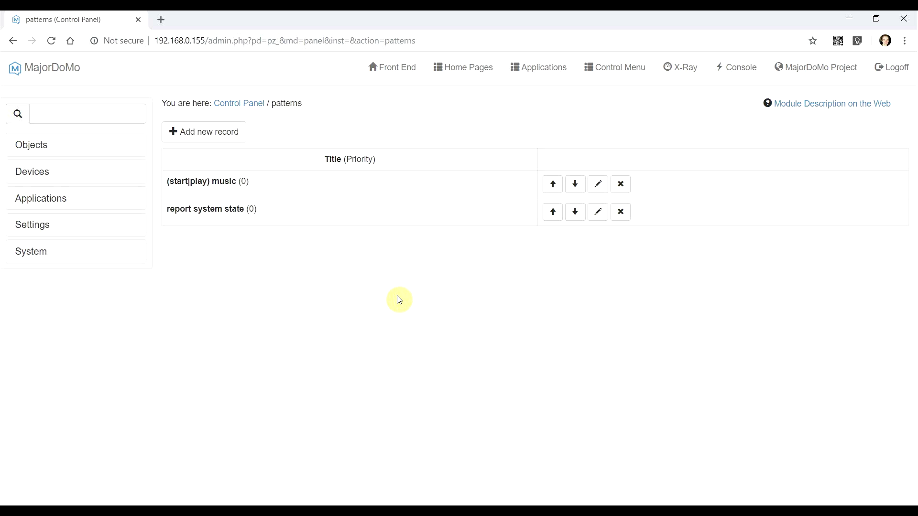
pyautogui.moveTo(244, 208); pyautogui.dragTo(166, 210)
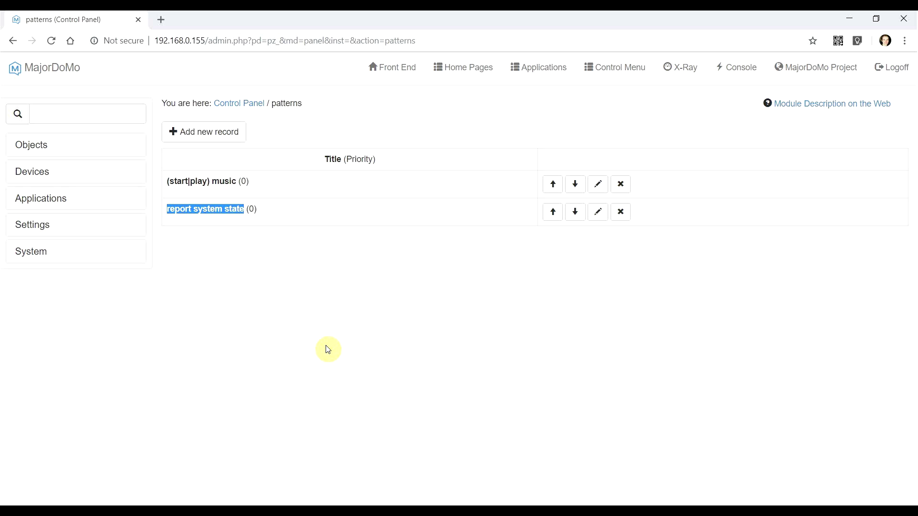
# Step: Open the "report system state" pattern for editing and examine its title and the script executed on match
pyautogui.click(598, 212)
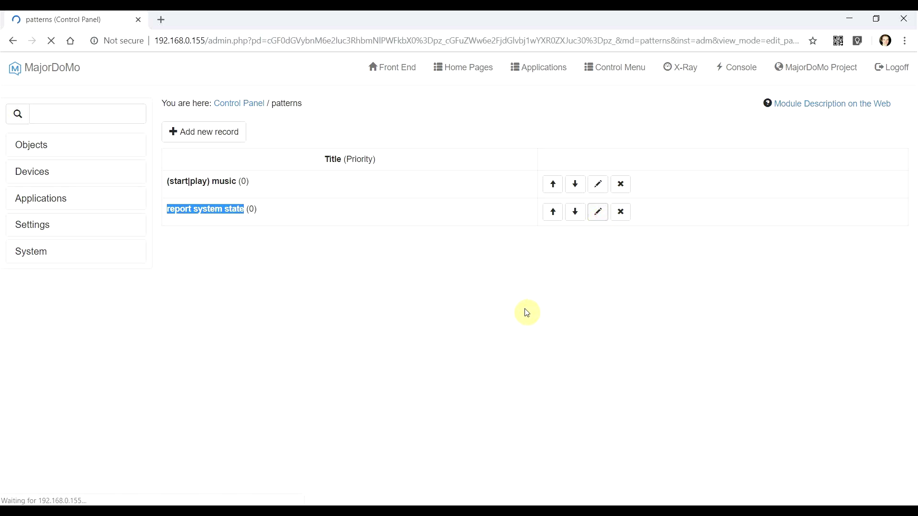
pyautogui.scroll(-3, 287, 330)
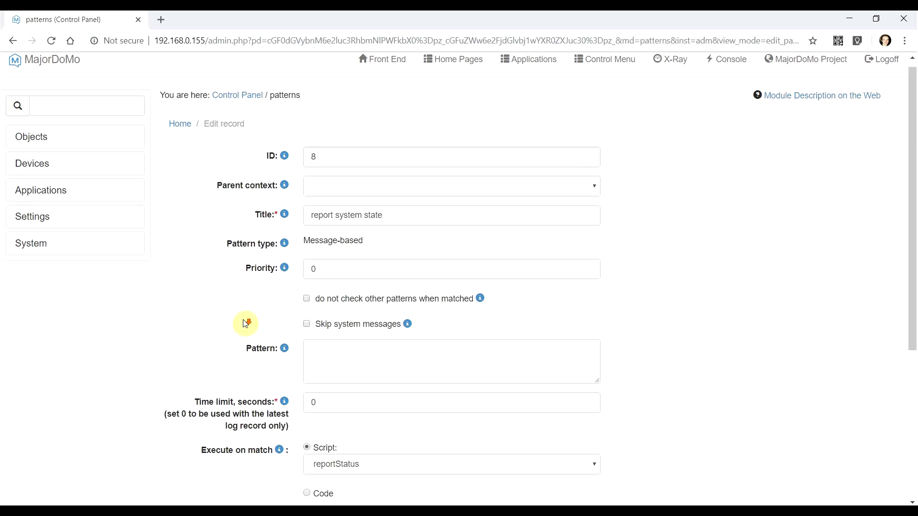
pyautogui.scroll(1, 325, 248)
pyautogui.scroll(2, 300, 239)
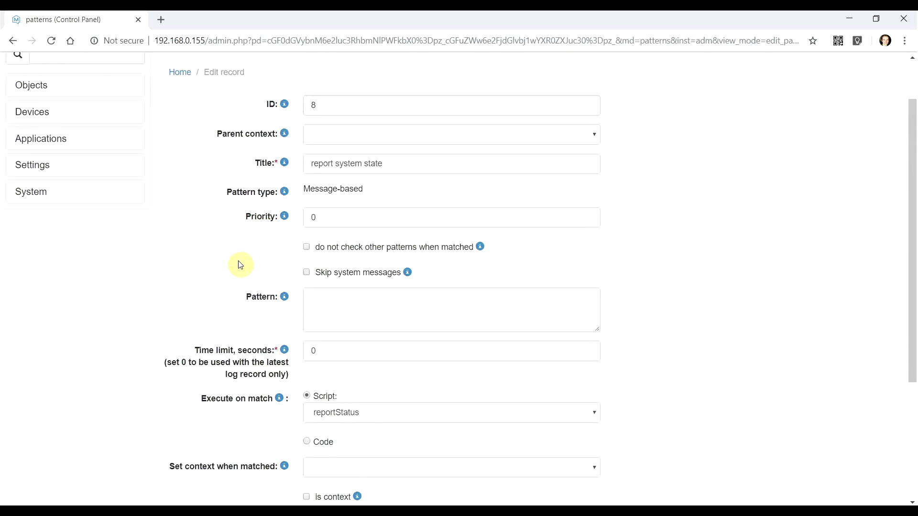
pyautogui.click(433, 226)
pyautogui.moveTo(433, 226); pyautogui.dragTo(266, 231)
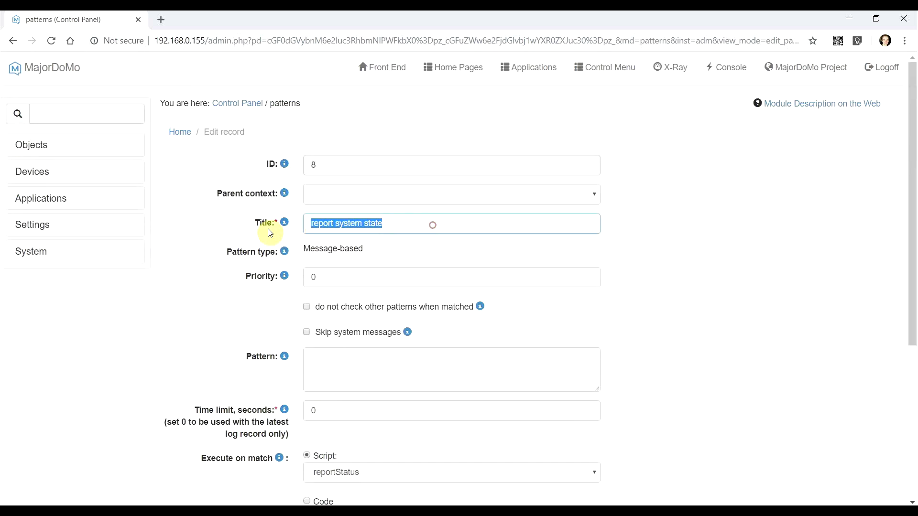
pyautogui.scroll(-4, 185, 342)
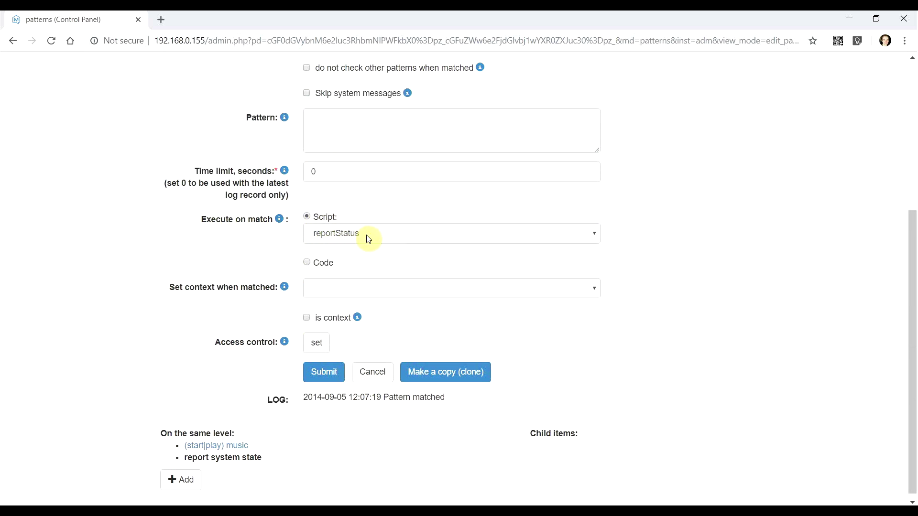
pyautogui.scroll(4, 369, 239)
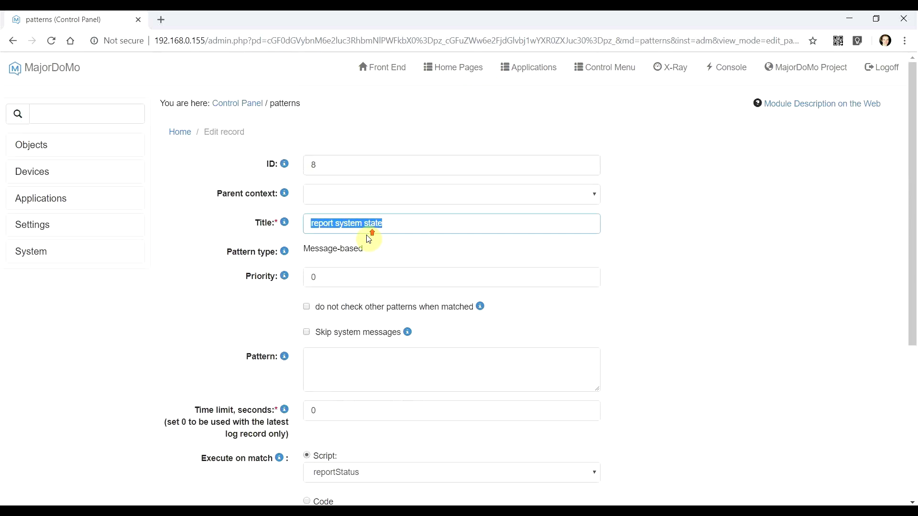
# Step: View General Settings from the Control Panel home, inspect the language, time zone and color theme options page, and close it
pyautogui.click(35, 72)
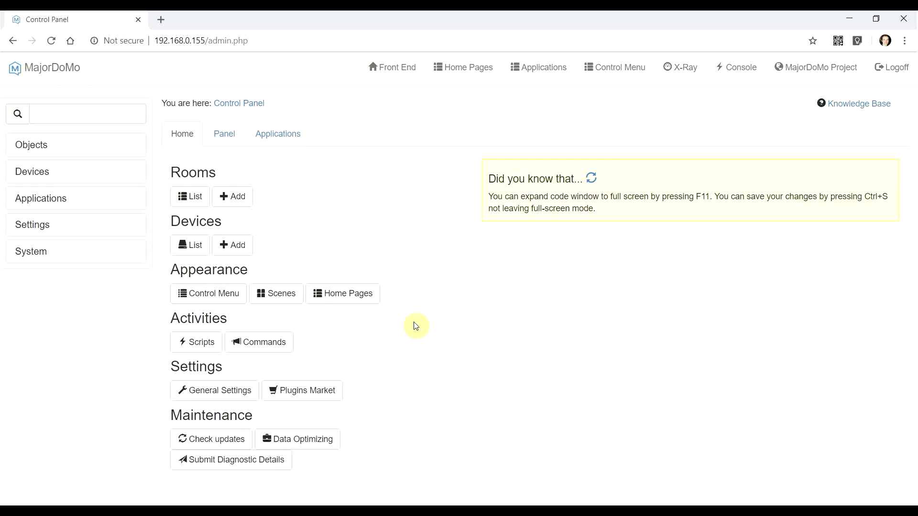
pyautogui.click(228, 398)
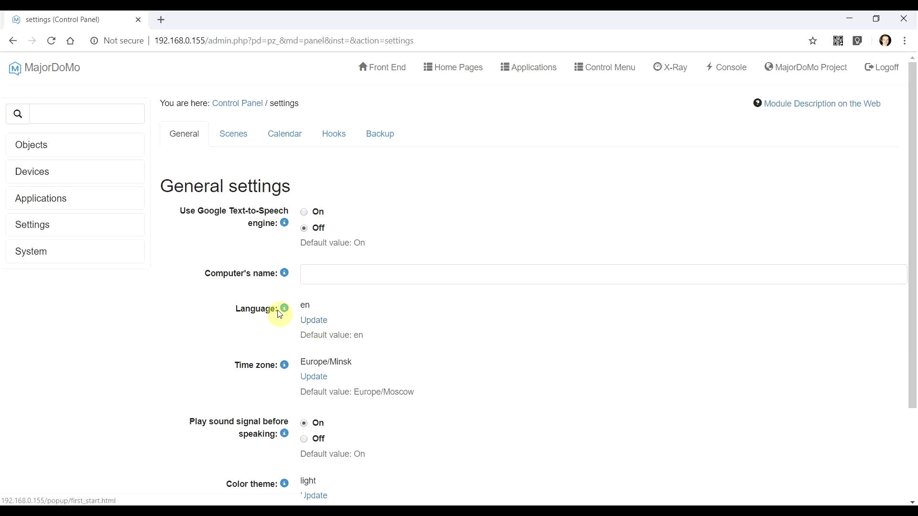
pyautogui.click(316, 319)
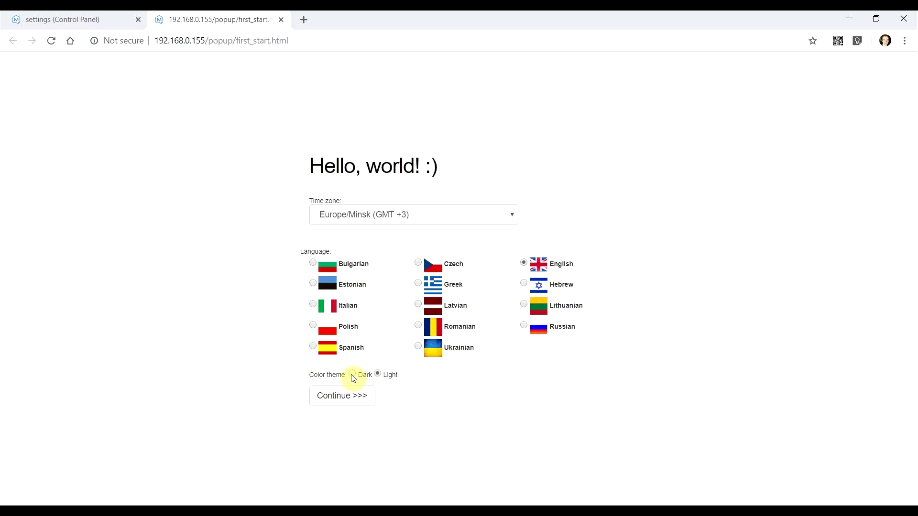
pyautogui.click(281, 19)
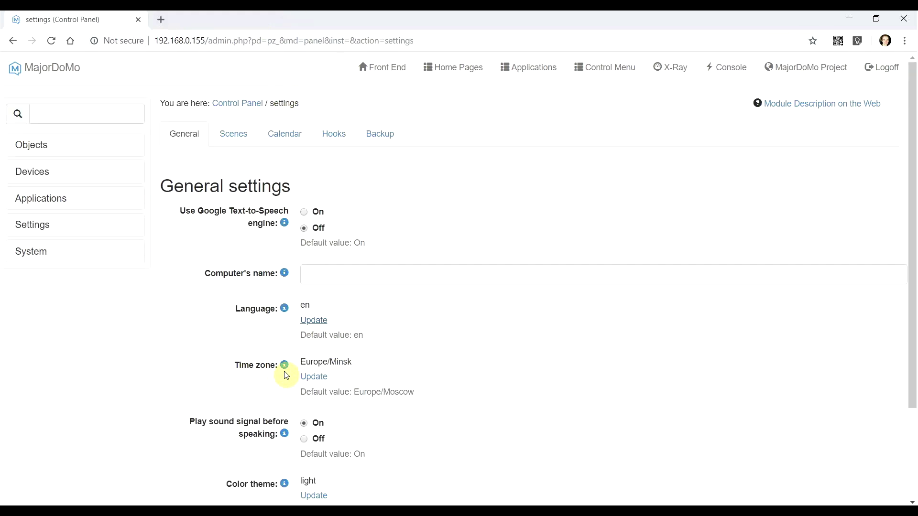
# Step: Return to the Control Panel home and open the Plugins Market to view the installed extensions
pyautogui.click(53, 72)
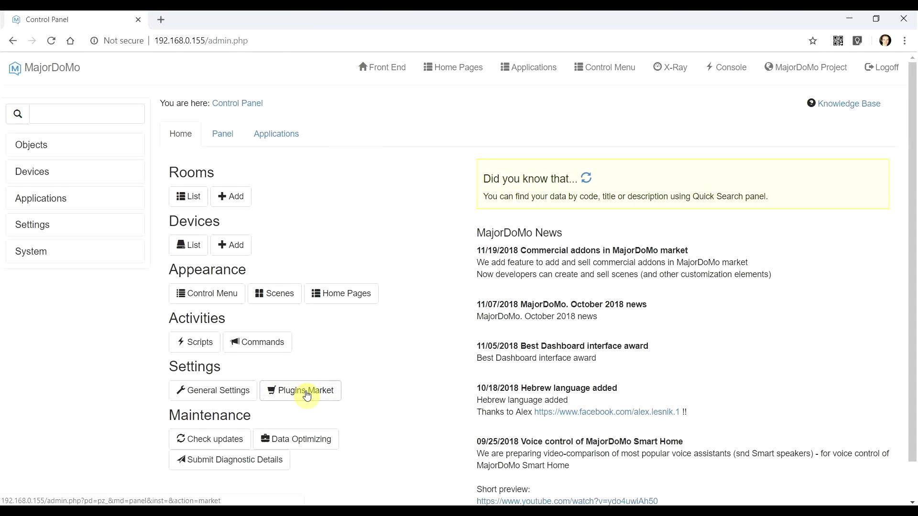
pyautogui.click(307, 394)
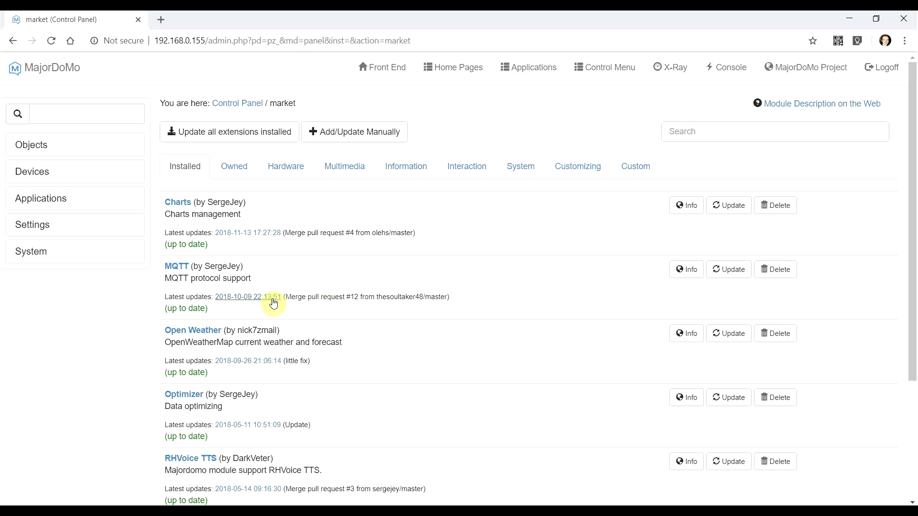
# Step: Look through the installed extensions in the Plugins Market and browse the available Hardware extensions
pyautogui.scroll(-3, 232, 287)
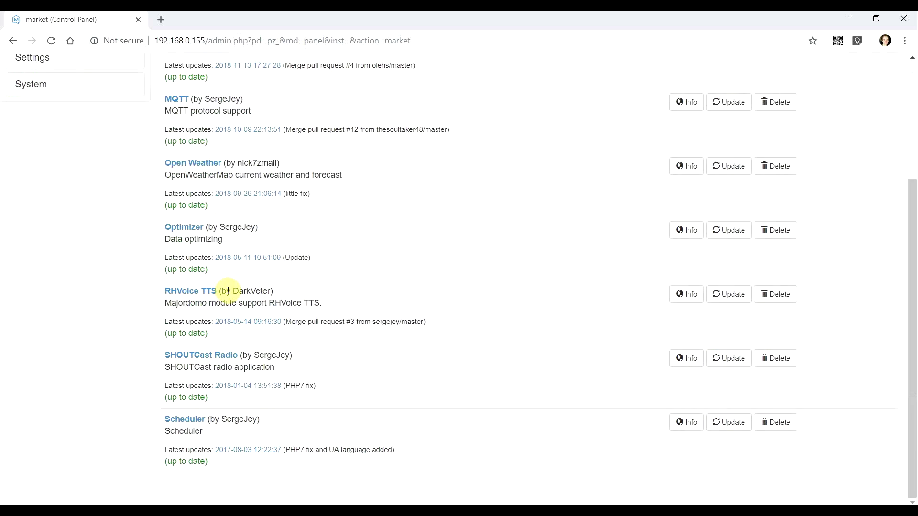
pyautogui.scroll(3, 269, 301)
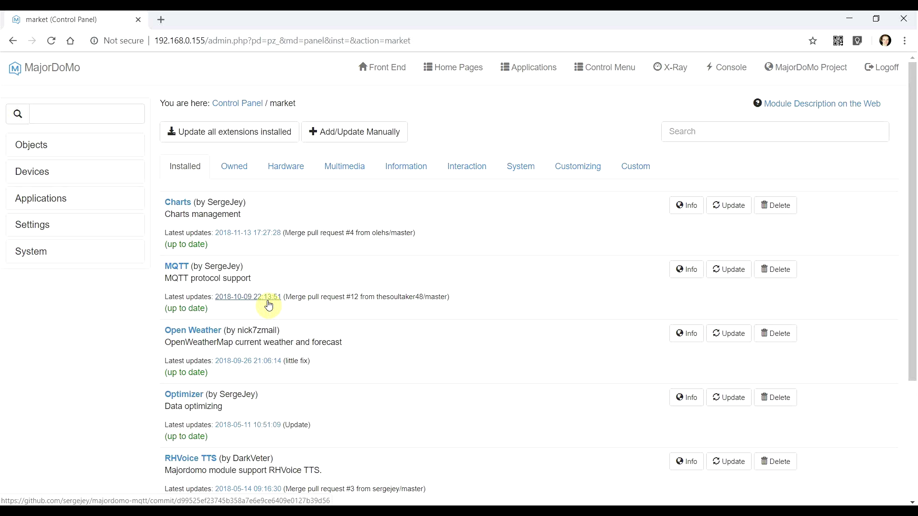
pyautogui.click(290, 171)
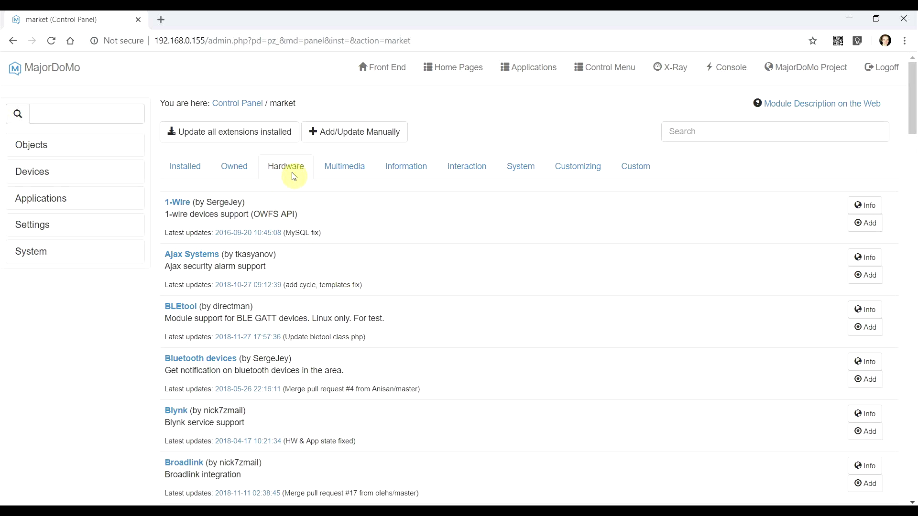
pyautogui.scroll(-3, 259, 282)
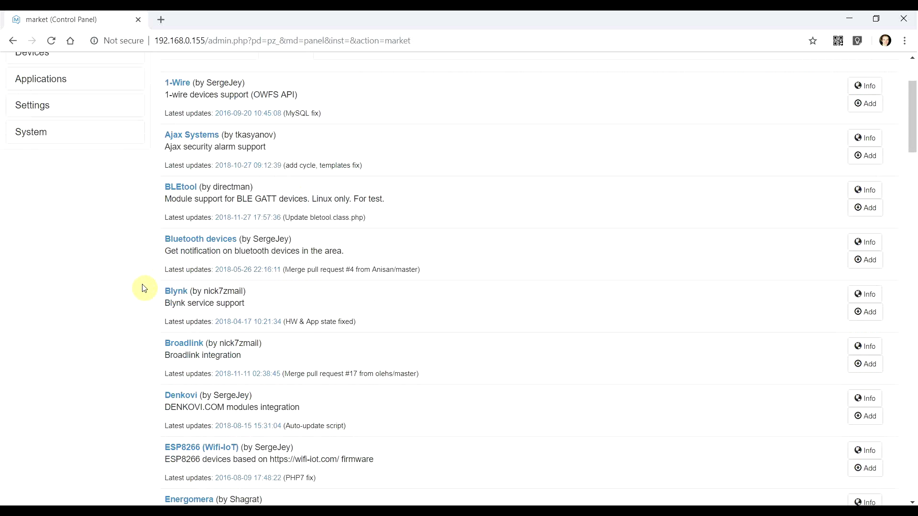
pyautogui.scroll(-3, 272, 285)
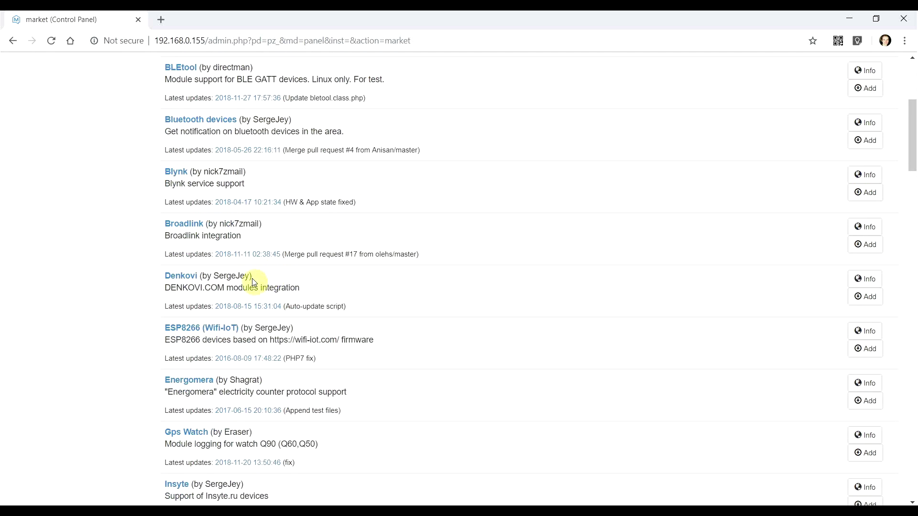
pyautogui.scroll(-3, 259, 301)
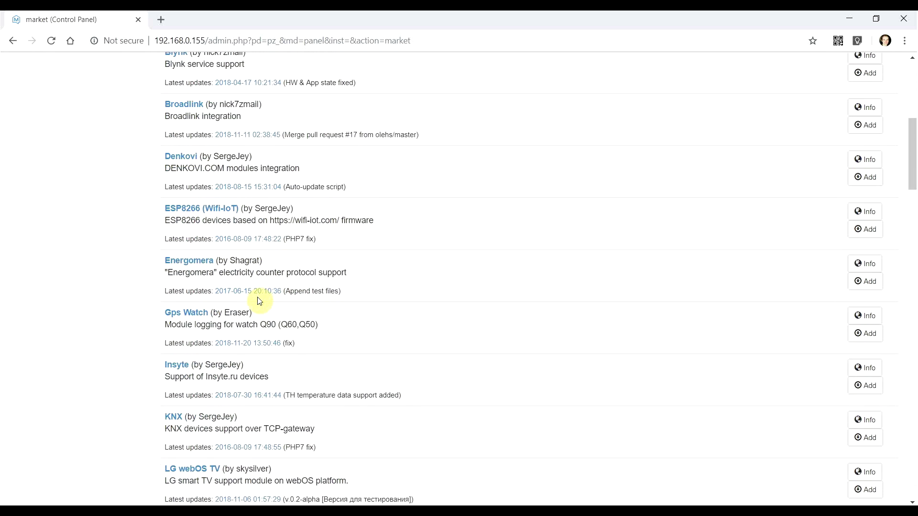
pyautogui.scroll(-3, 278, 308)
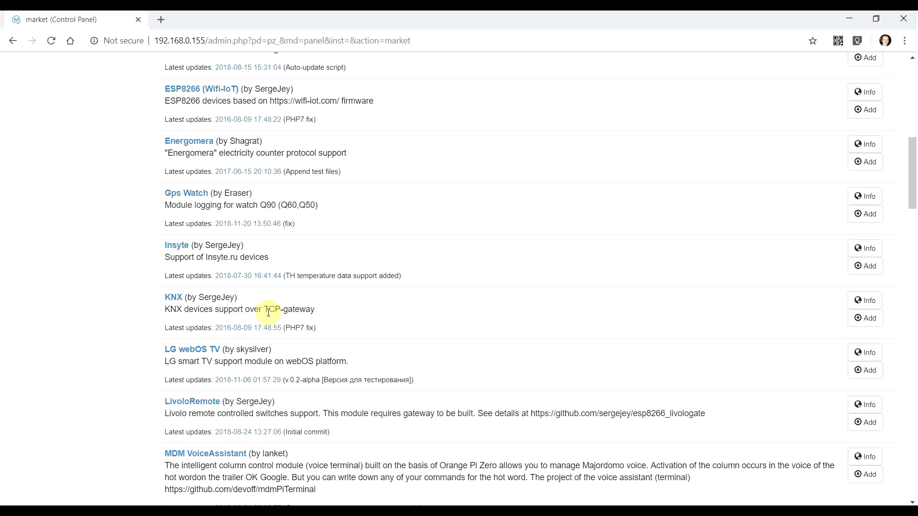
pyautogui.scroll(10, 268, 312)
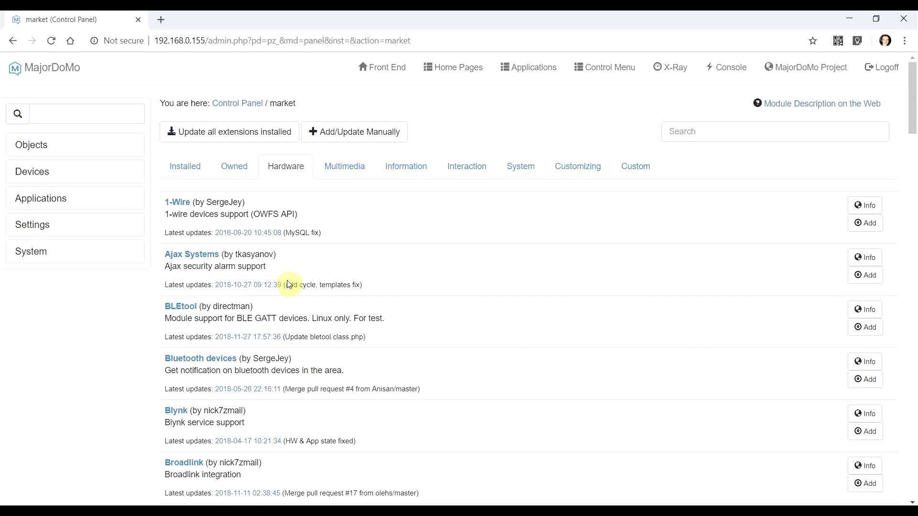
pyautogui.scroll(-3, 296, 287)
pyautogui.scroll(3, 279, 262)
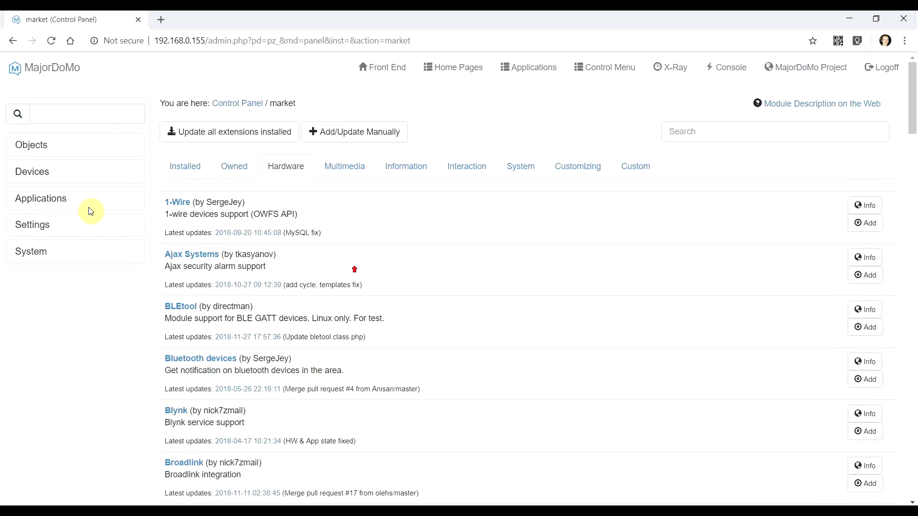
# Step: View the Simple Devices list from the Devices section and return to the Control Panel home
pyautogui.click(37, 183)
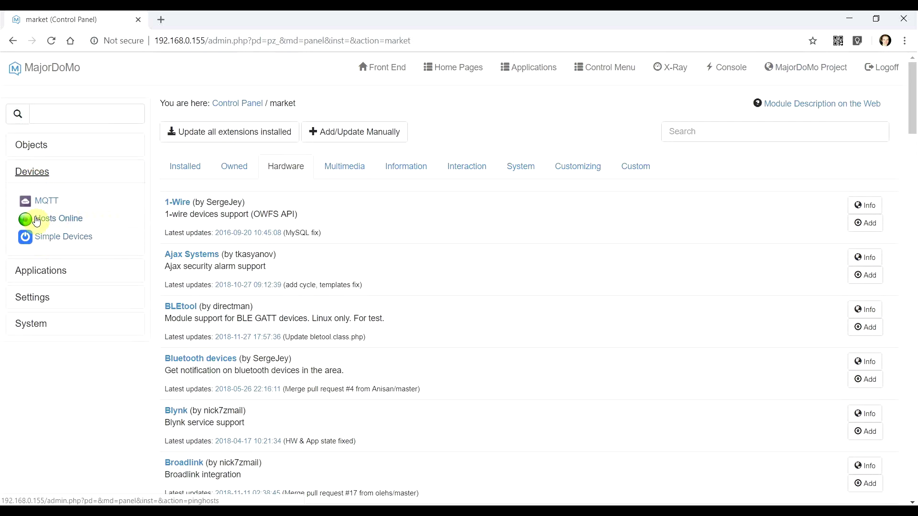
pyautogui.click(53, 241)
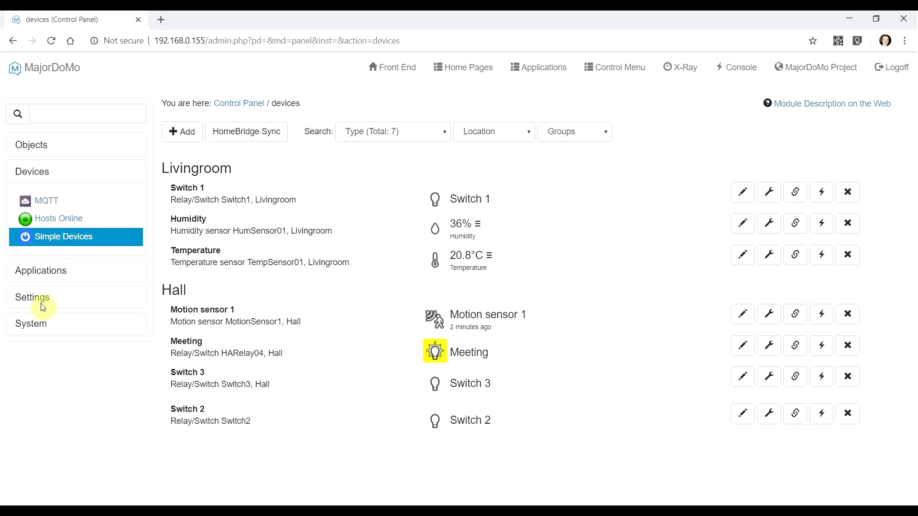
pyautogui.click(36, 77)
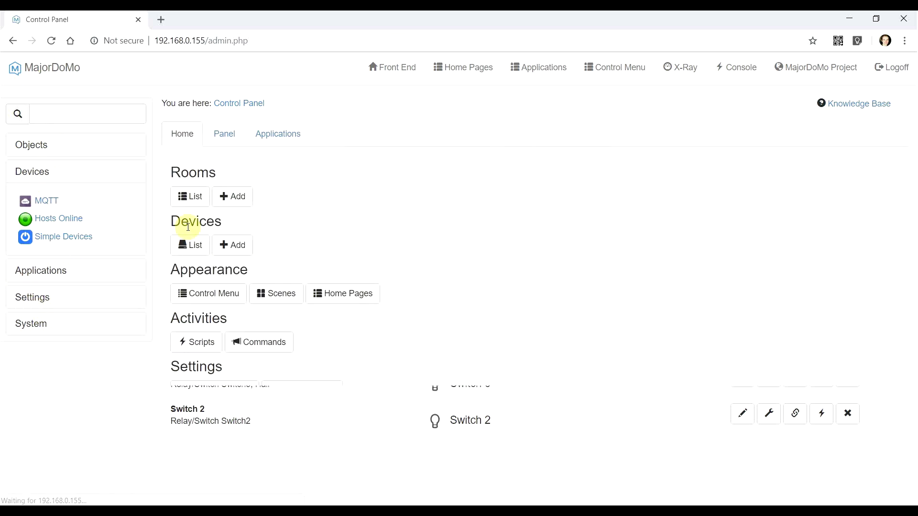
# Step: Reopen the Plugins Market and browse the extensions in the Multimedia category
pyautogui.click(288, 390)
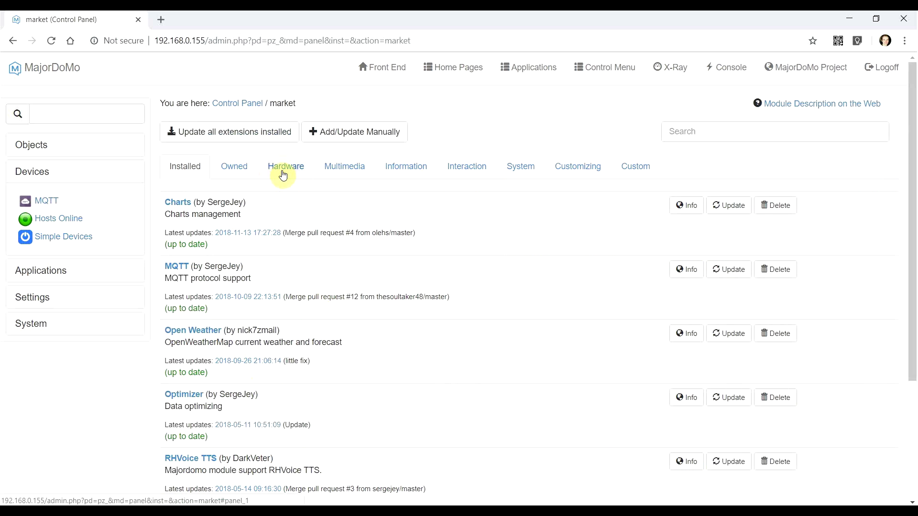
pyautogui.click(288, 167)
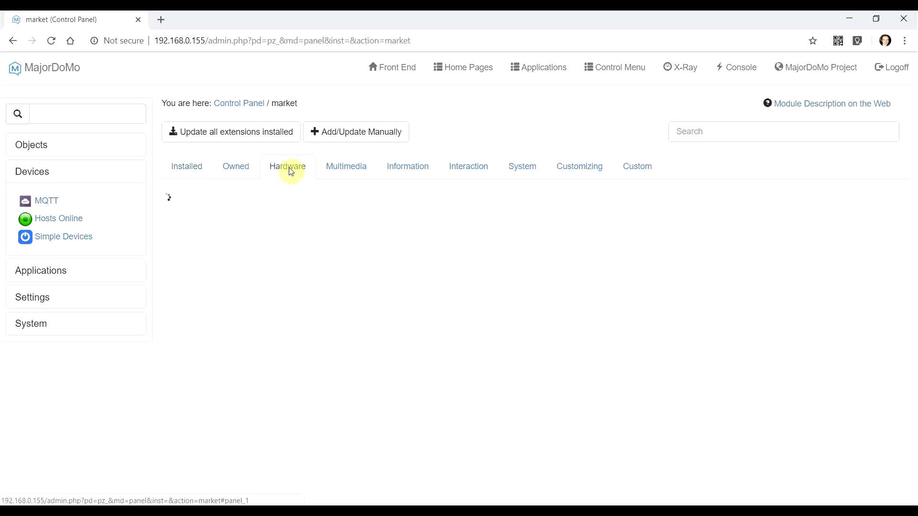
pyautogui.click(356, 172)
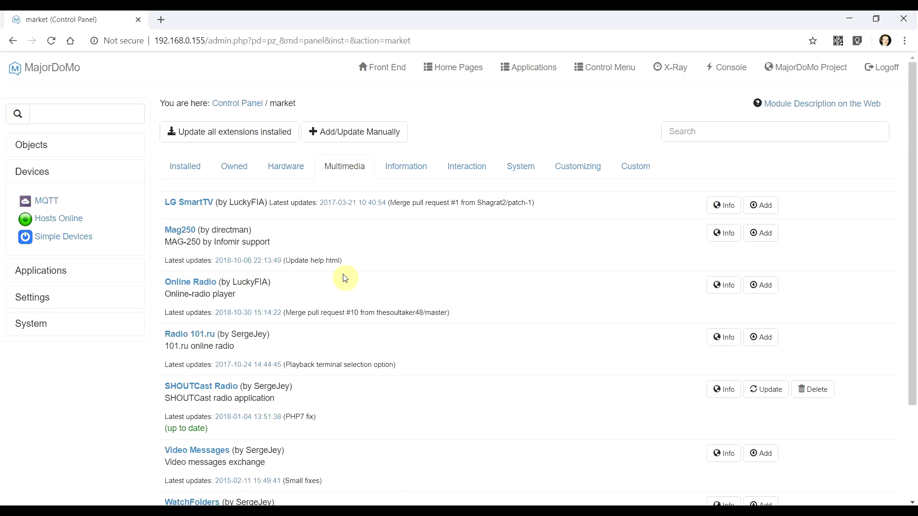
pyautogui.scroll(-1, 223, 321)
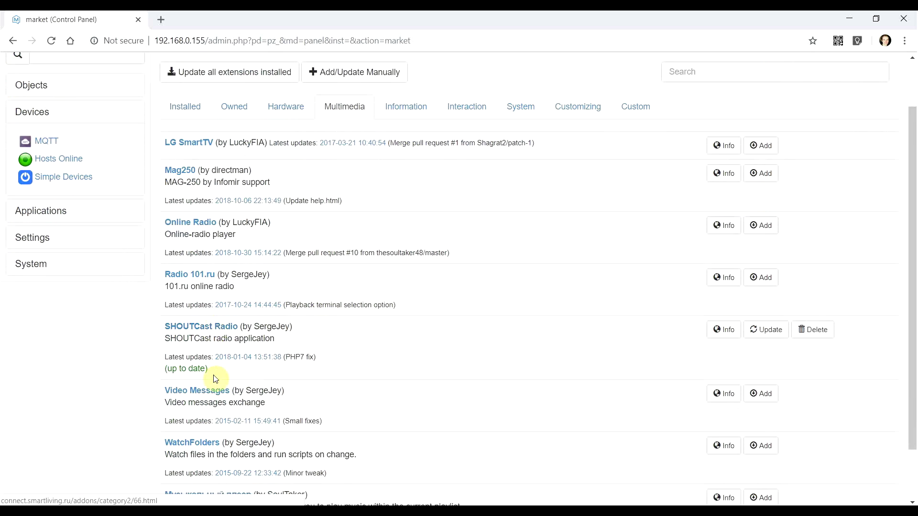
pyautogui.scroll(1, 377, 253)
pyautogui.scroll(-2, 351, 257)
pyautogui.scroll(2, 350, 253)
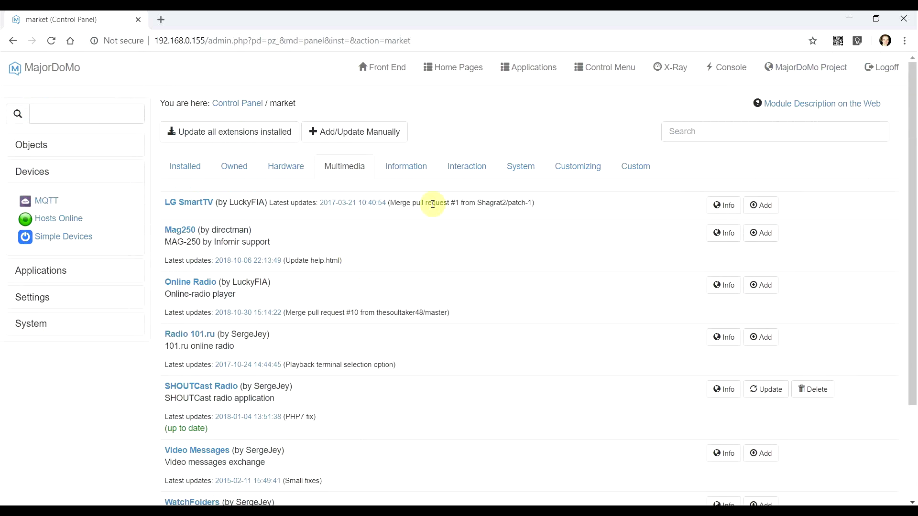
# Step: Browse the Information category of the Plugins Market, from AlarmClock down to the Products and QR/Bar-codes database extensions
pyautogui.click(409, 168)
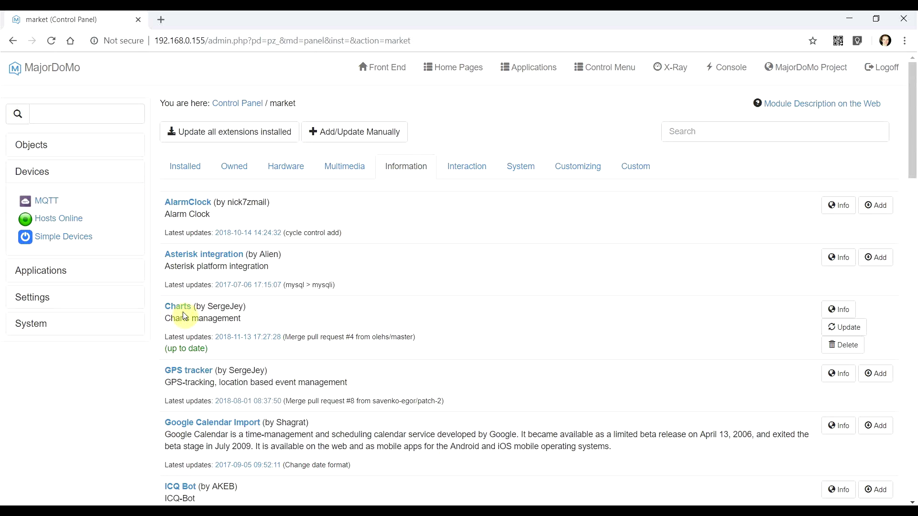
pyautogui.scroll(-3, 258, 310)
pyautogui.scroll(-1, 239, 335)
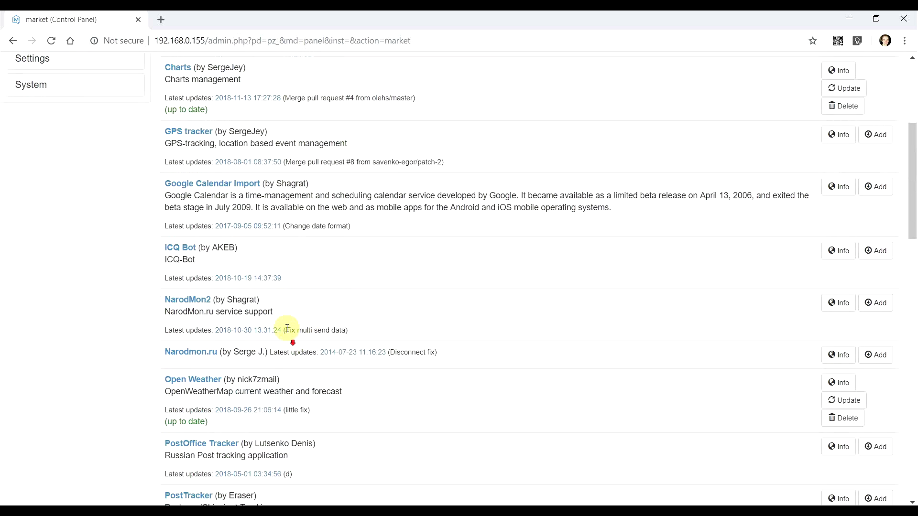
pyautogui.scroll(1, 287, 323)
pyautogui.scroll(-7, 278, 329)
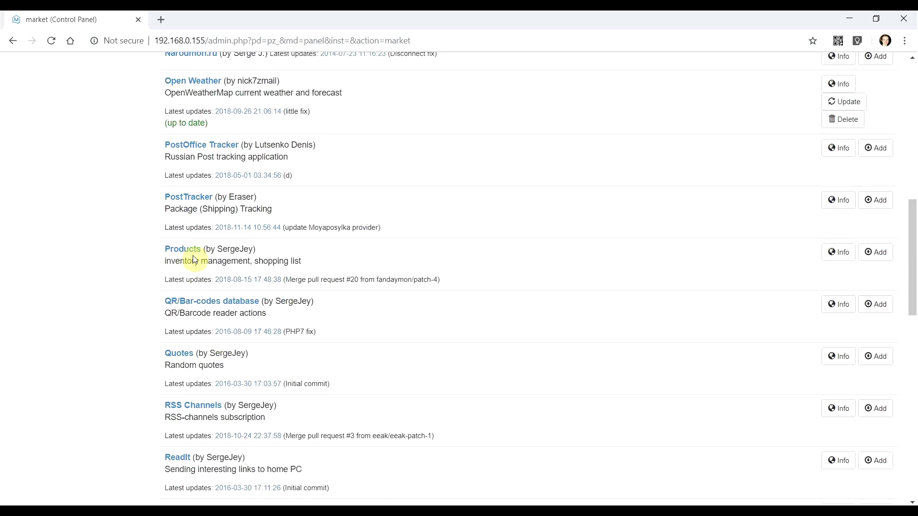
pyautogui.scroll(-1, 248, 303)
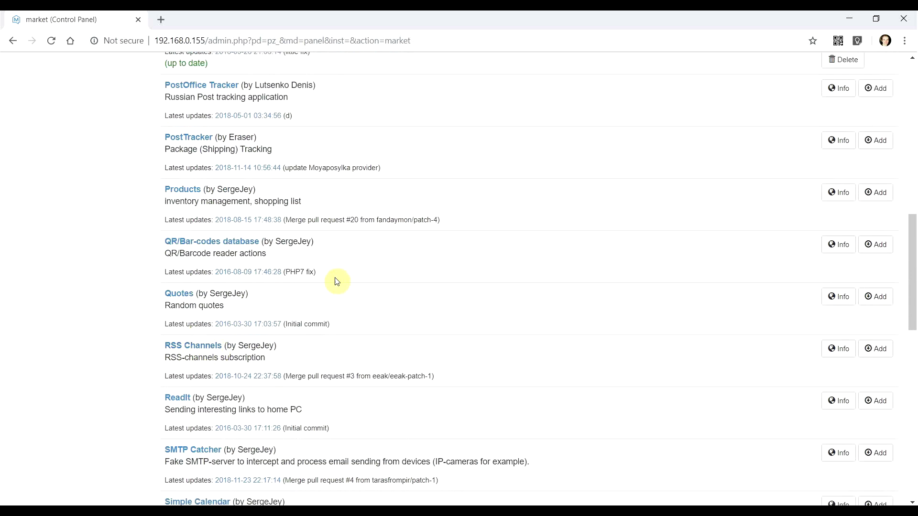
pyautogui.scroll(20, 463, 268)
# Step: Browse the Interaction, System and Customizing categories of the Plugins Market
pyautogui.click(467, 165)
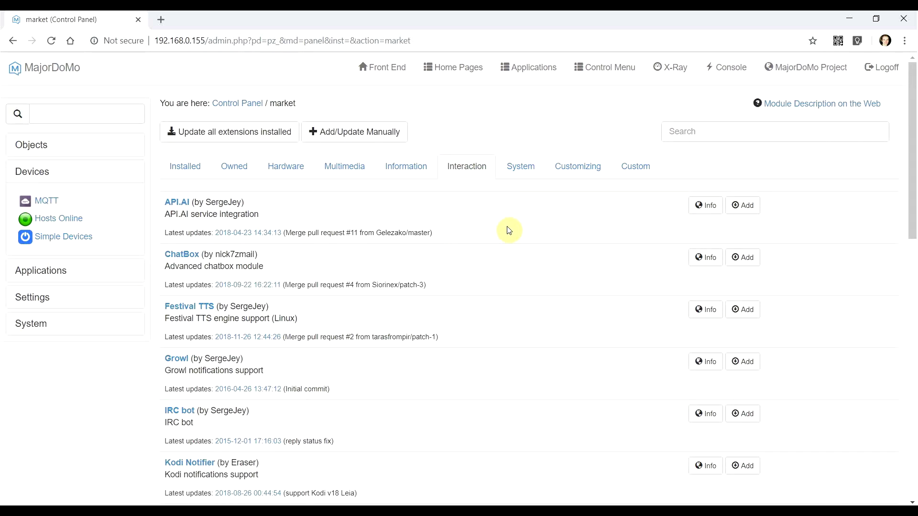
pyautogui.scroll(-1, 411, 243)
pyautogui.click(530, 176)
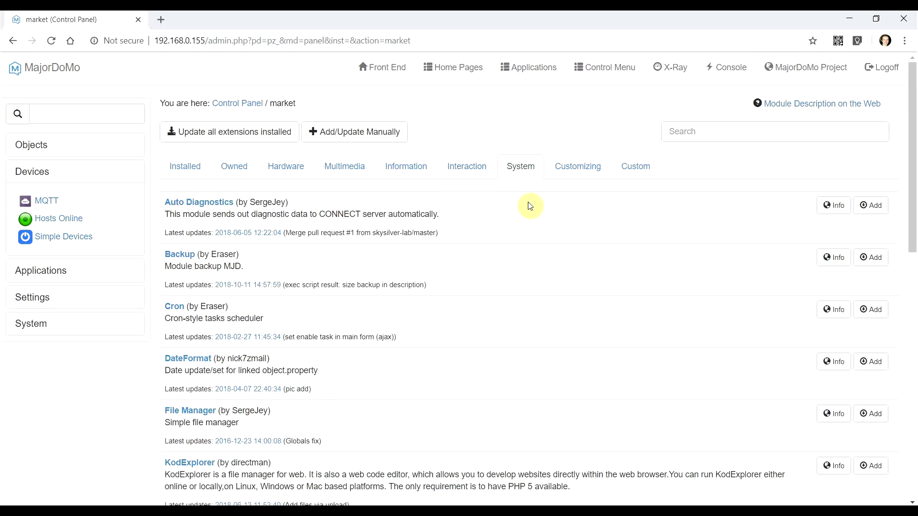
pyautogui.scroll(-3, 500, 274)
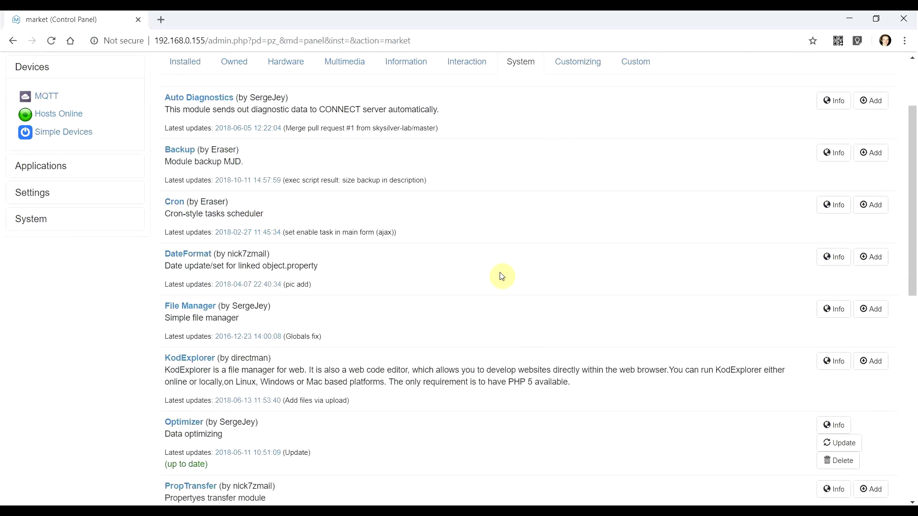
pyautogui.scroll(-4, 125, 369)
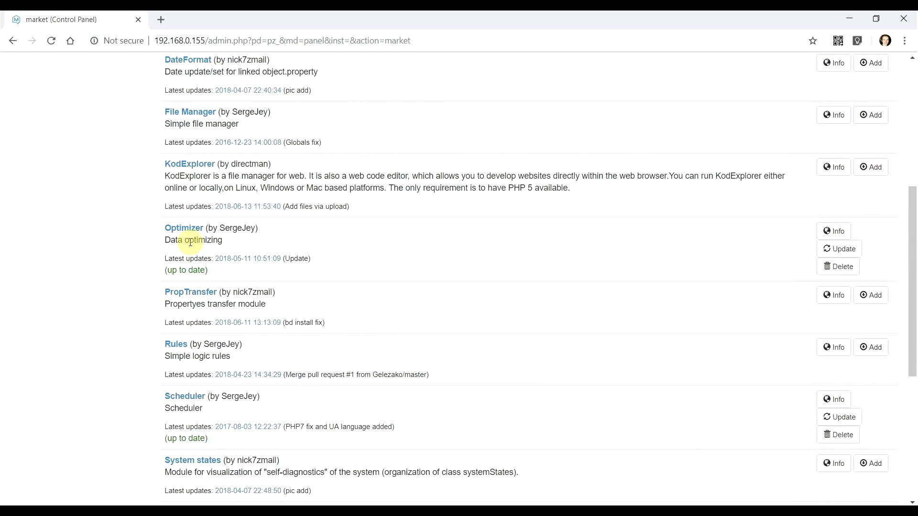
pyautogui.scroll(7, 383, 293)
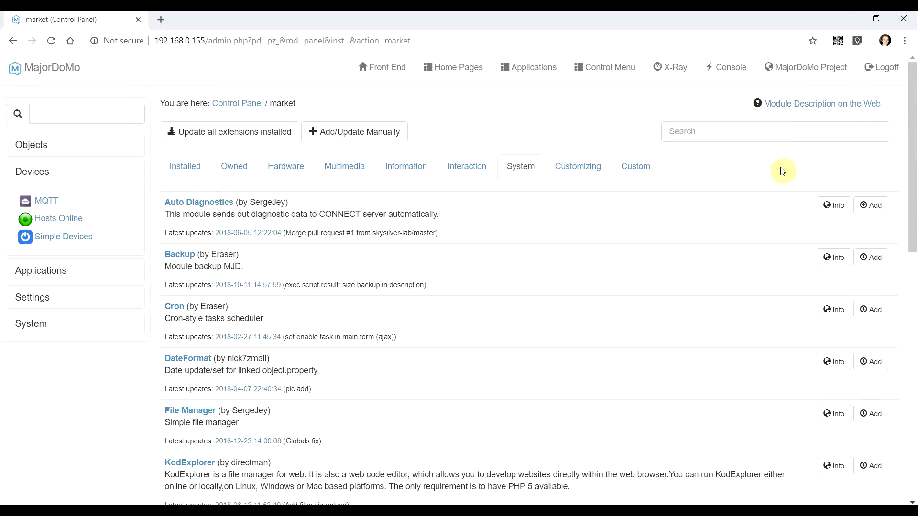
pyautogui.click(576, 165)
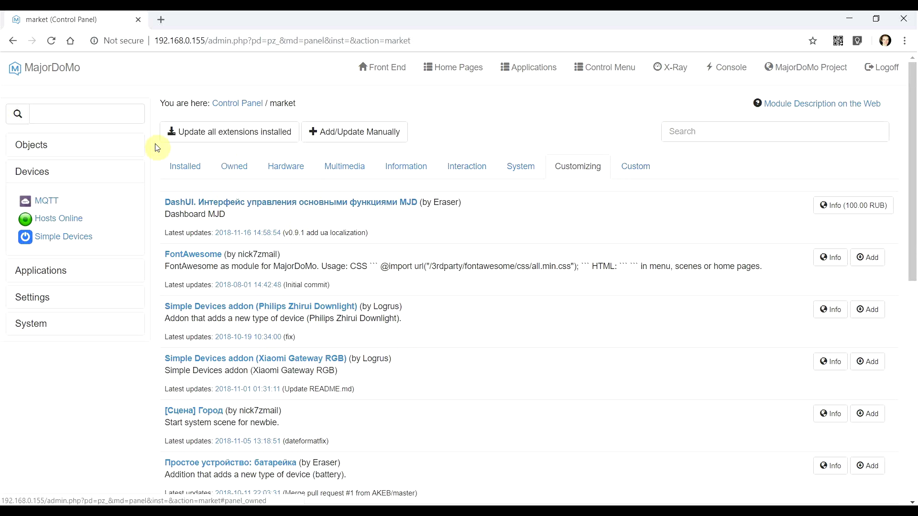
# Step: Return to the Control Panel home and open the Check updates page under Maintenance
pyautogui.click(53, 77)
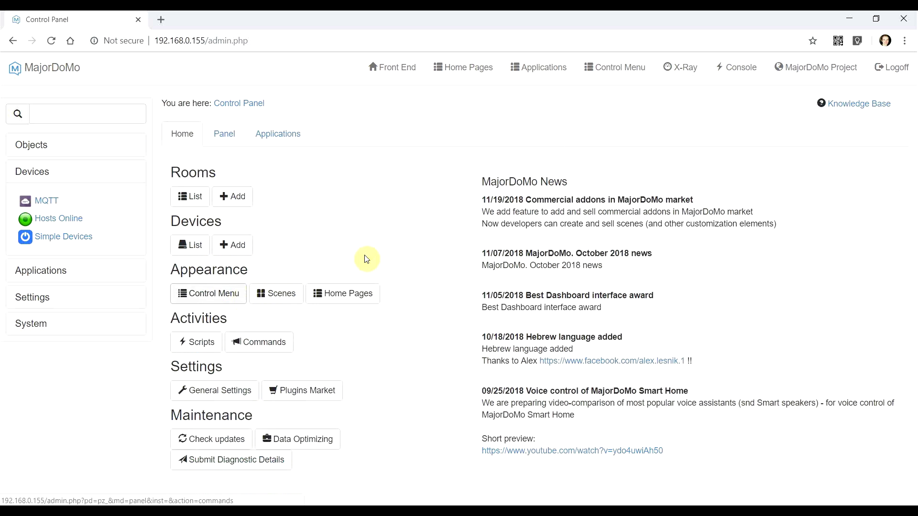
pyautogui.scroll(-2, 388, 277)
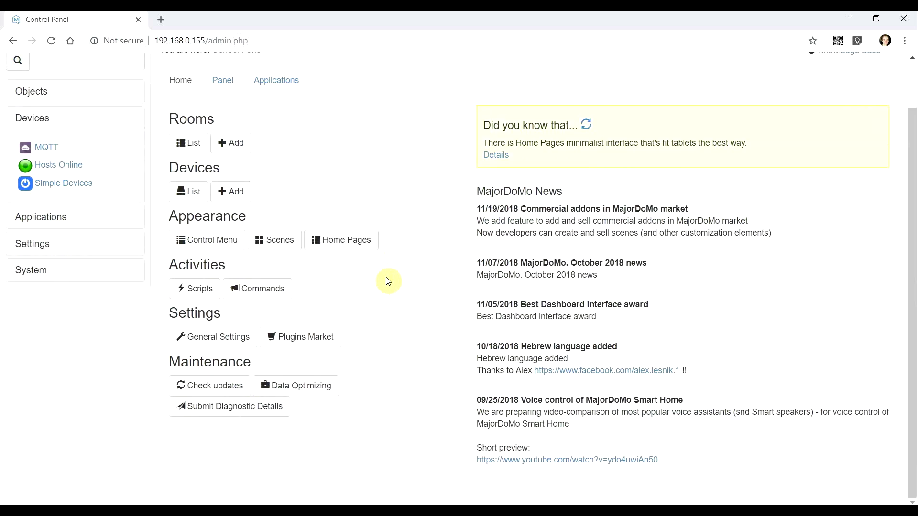
pyautogui.click(208, 387)
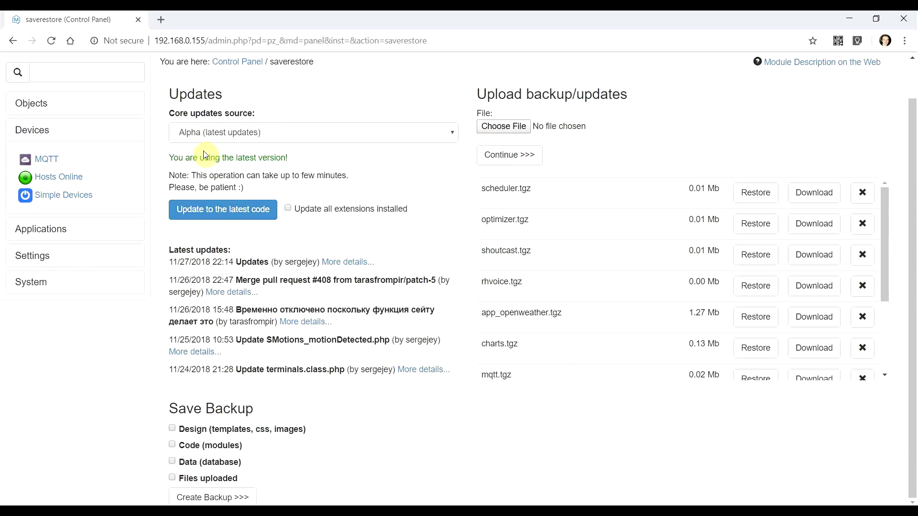
# Step: Examine the core updates source options, the latest updates list and the Save Backup options, leaving the source at Alpha
pyautogui.scroll(1, 231, 106)
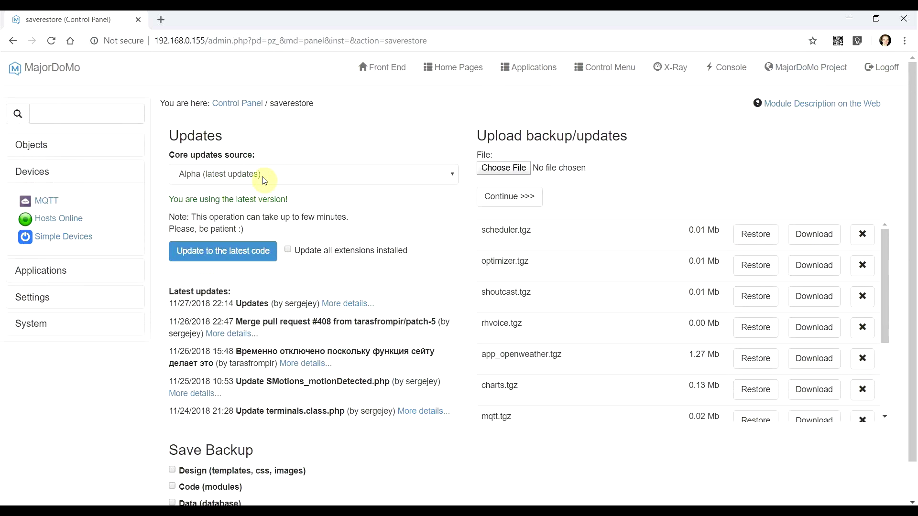
pyautogui.click(318, 174)
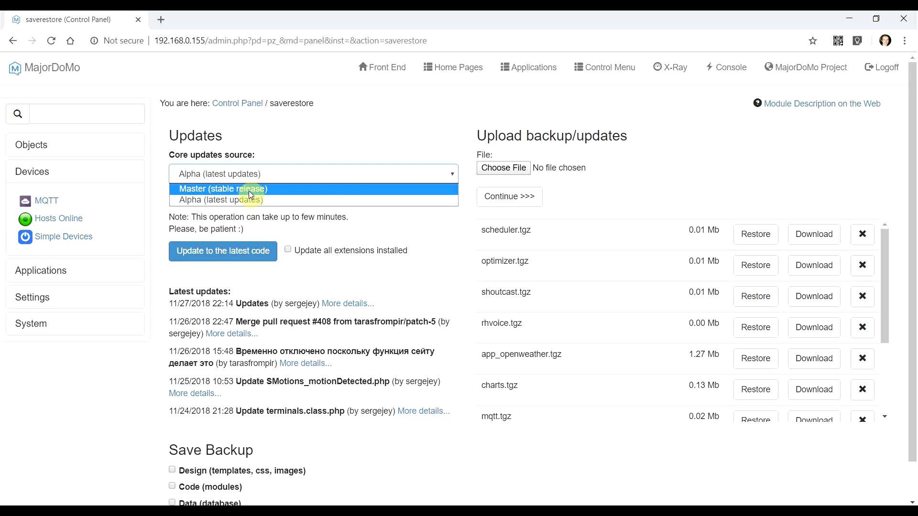
pyautogui.click(296, 143)
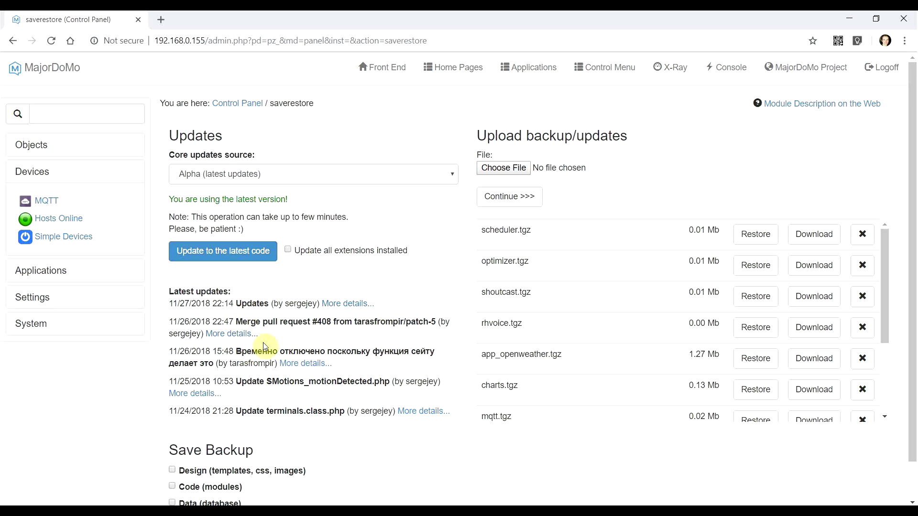
pyautogui.scroll(-1, 296, 293)
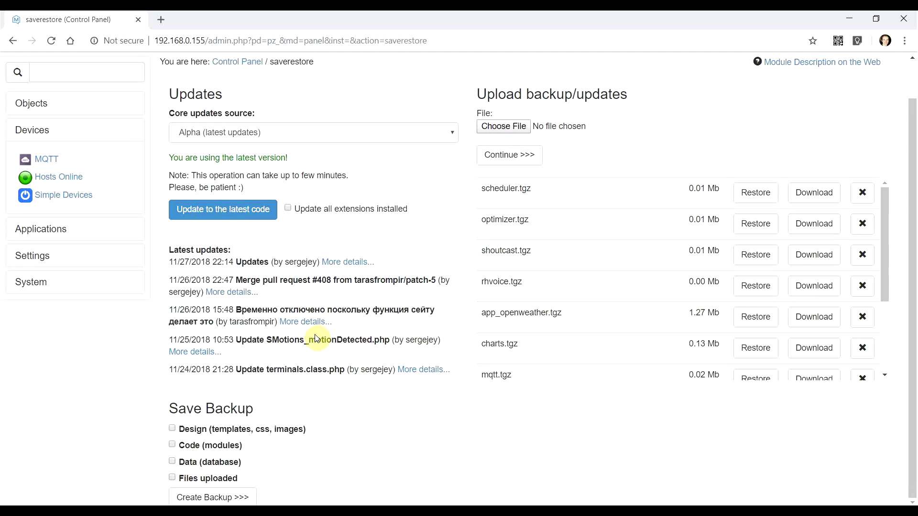
pyautogui.scroll(1, 317, 324)
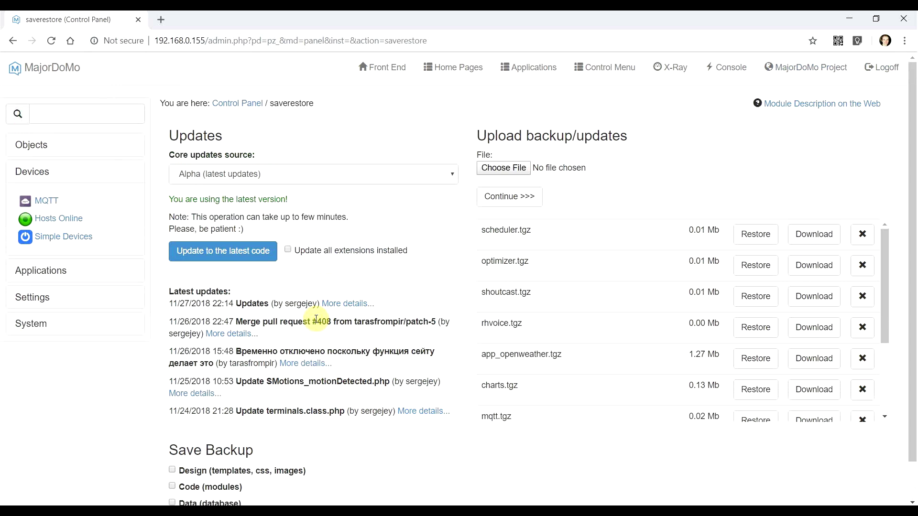
# Step: Return to the Control Panel home and open the Objects page with the class tree
pyautogui.click(71, 71)
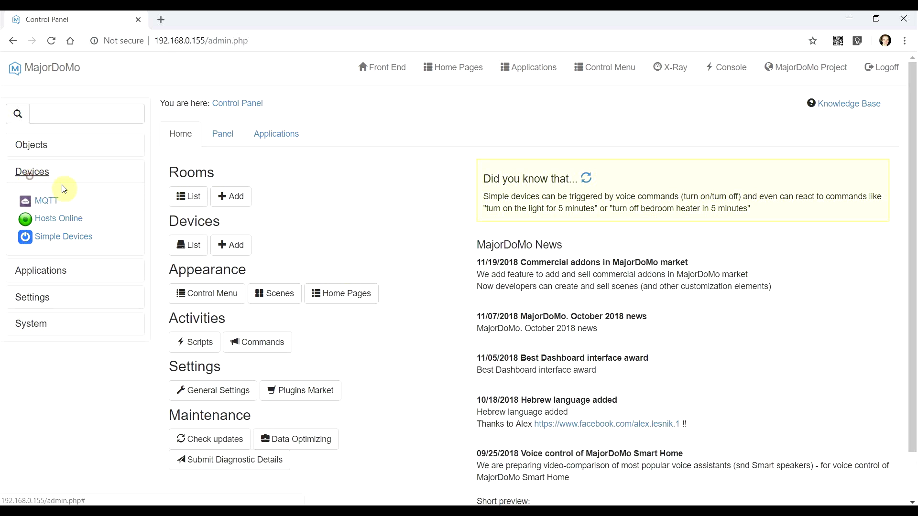
pyautogui.click(32, 175)
pyautogui.click(24, 151)
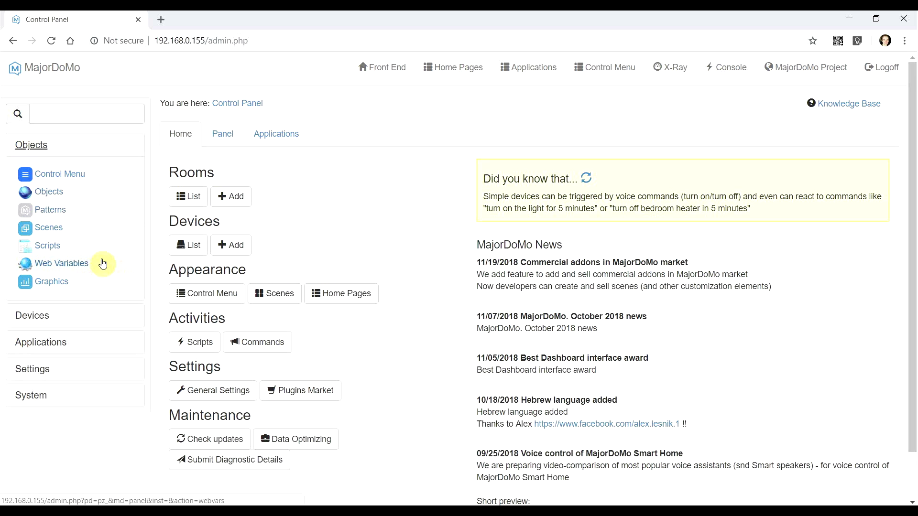
pyautogui.click(56, 200)
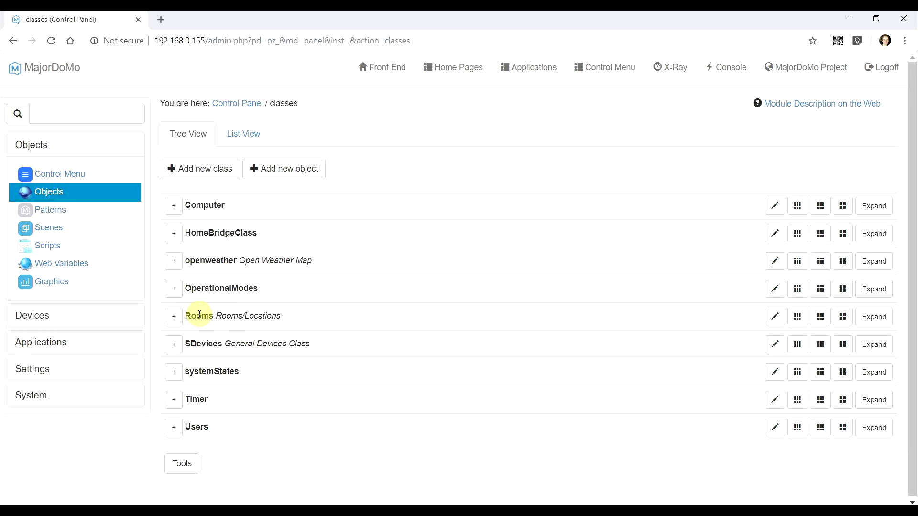
# Step: Expand and collapse the Rooms, OperationalModes and SDevices classes in the tree to inspect what they contain
pyautogui.click(175, 317)
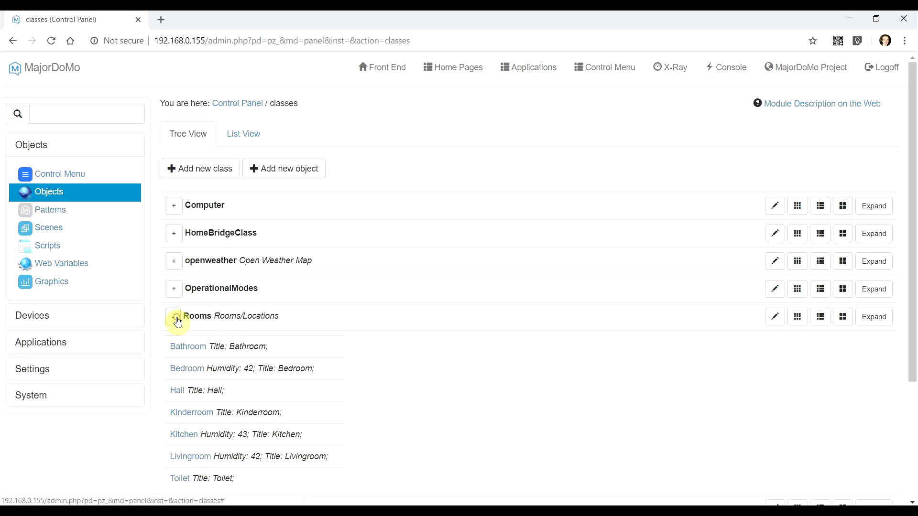
pyautogui.click(175, 317)
pyautogui.click(174, 293)
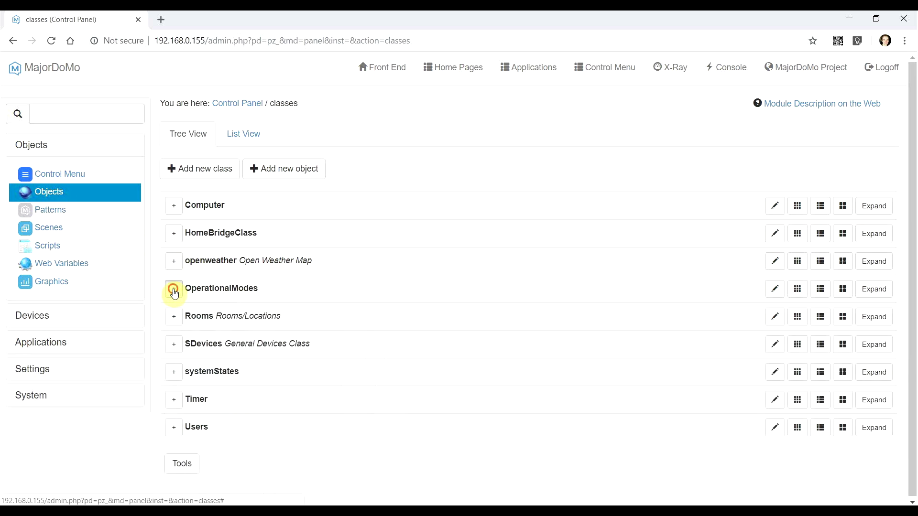
pyautogui.click(175, 293)
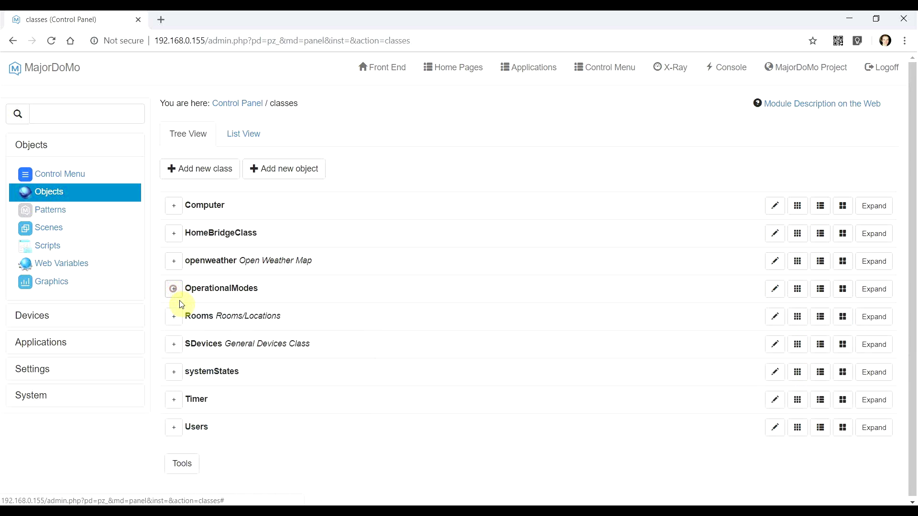
pyautogui.click(176, 347)
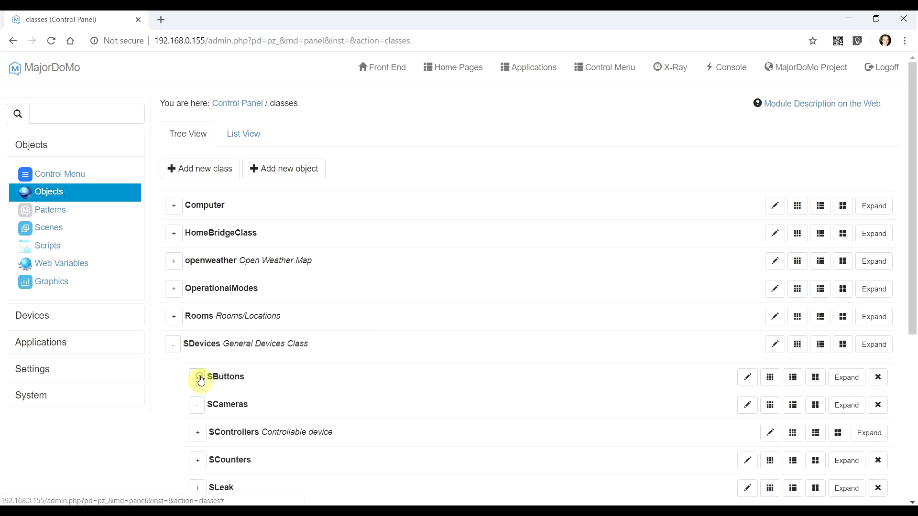
pyautogui.click(174, 345)
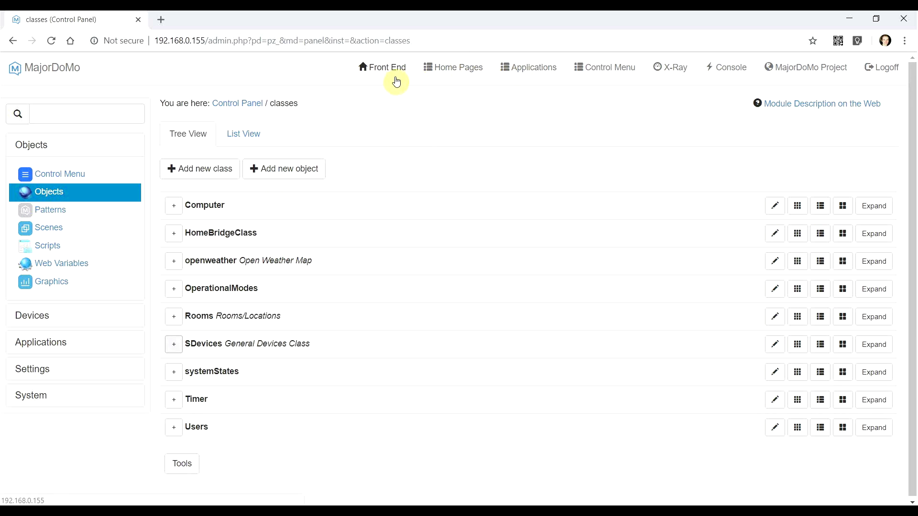
# Step: Open the Temperature outside chart under Graphics and examine its general settings, preview and data source
pyautogui.click(57, 283)
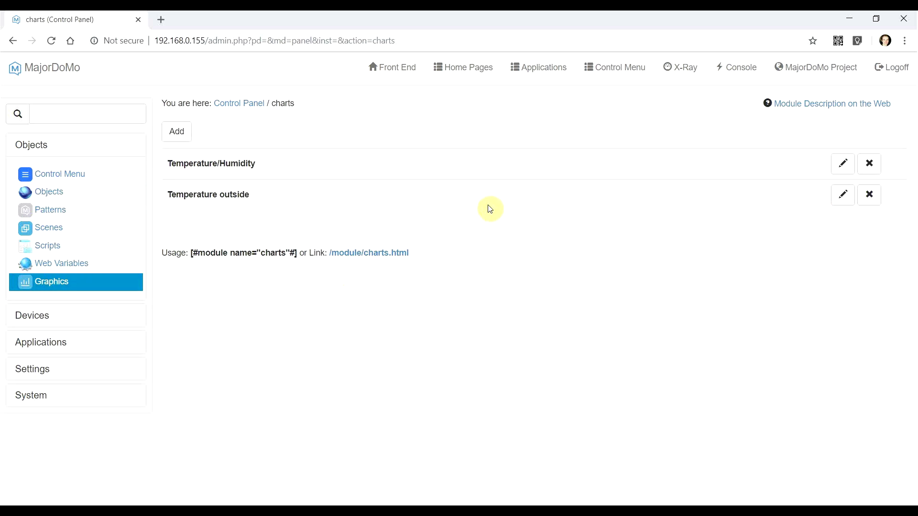
pyautogui.click(840, 198)
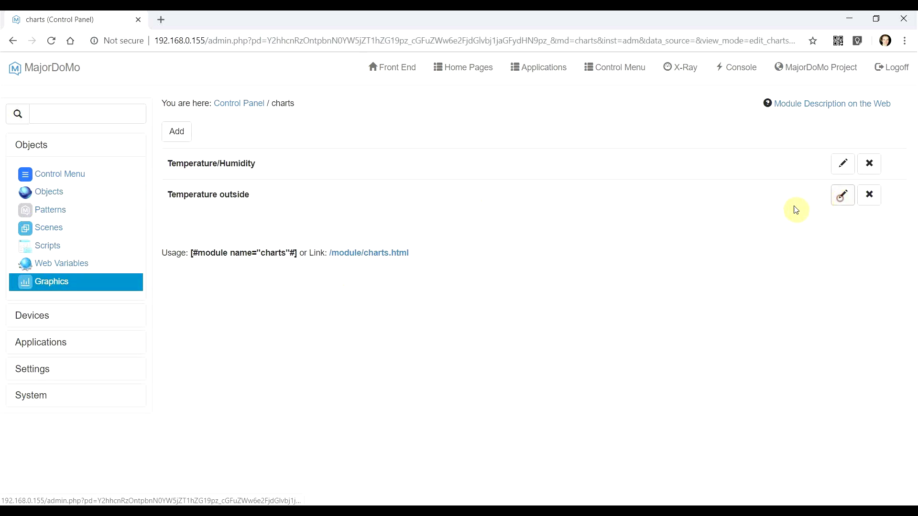
pyautogui.scroll(-2, 287, 210)
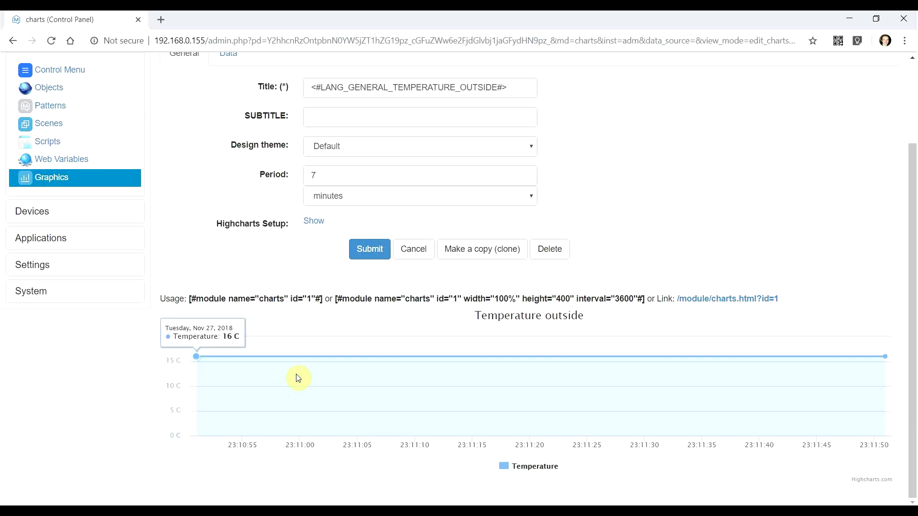
pyautogui.scroll(2, 296, 375)
pyautogui.click(228, 158)
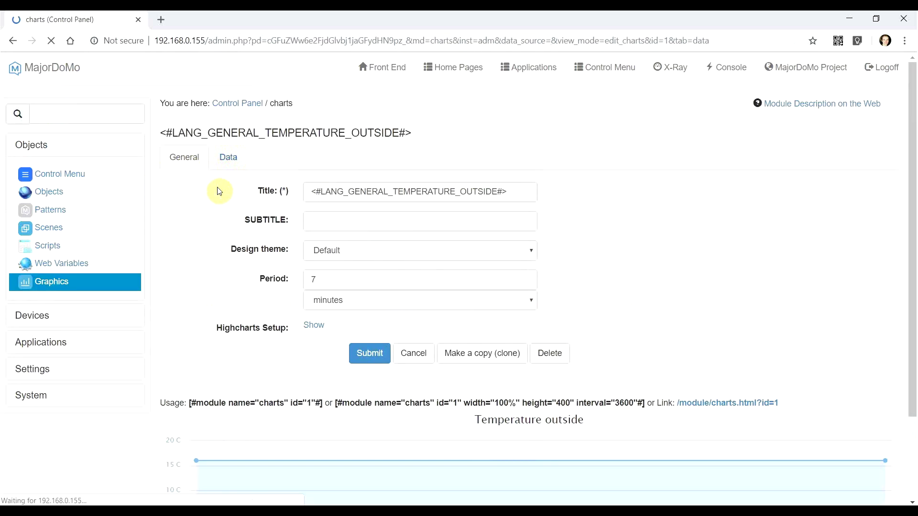
pyautogui.scroll(-1, 249, 162)
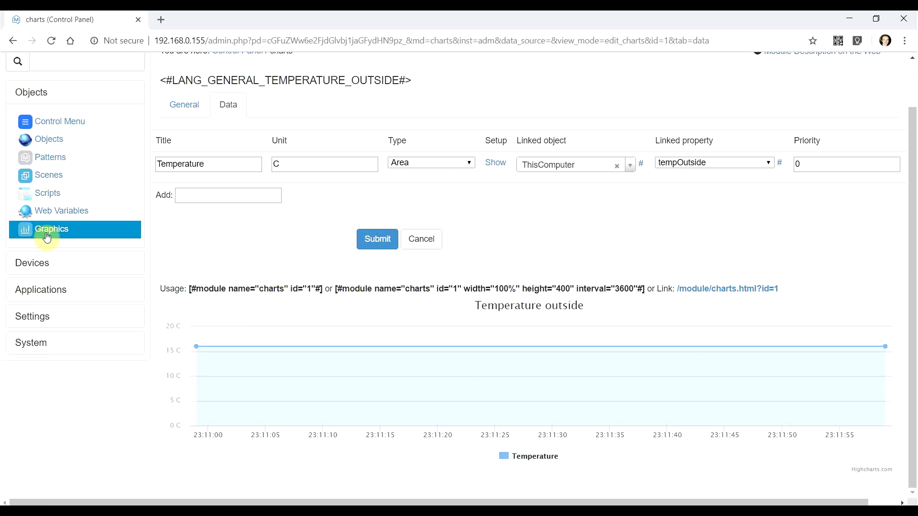
# Step: Look through the module lists of the Applications, Settings and System sections, leaving System expanded
pyautogui.click(38, 93)
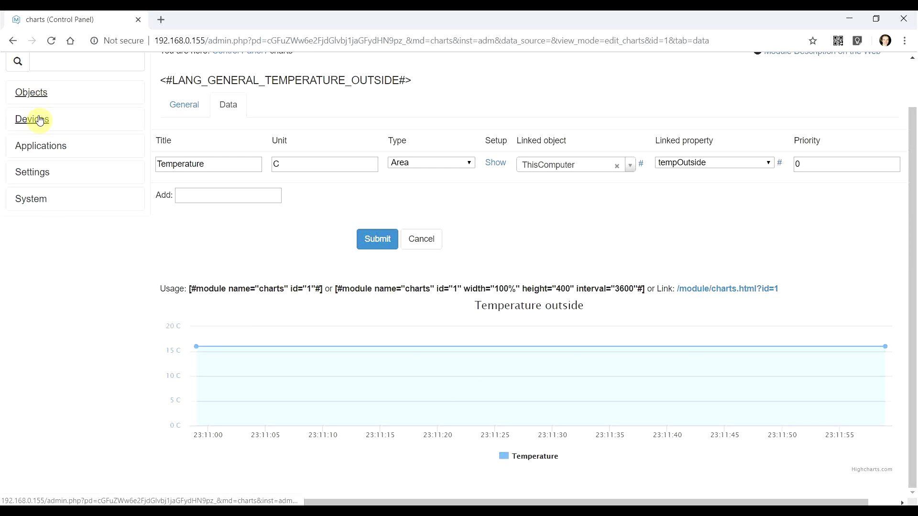
pyautogui.click(36, 148)
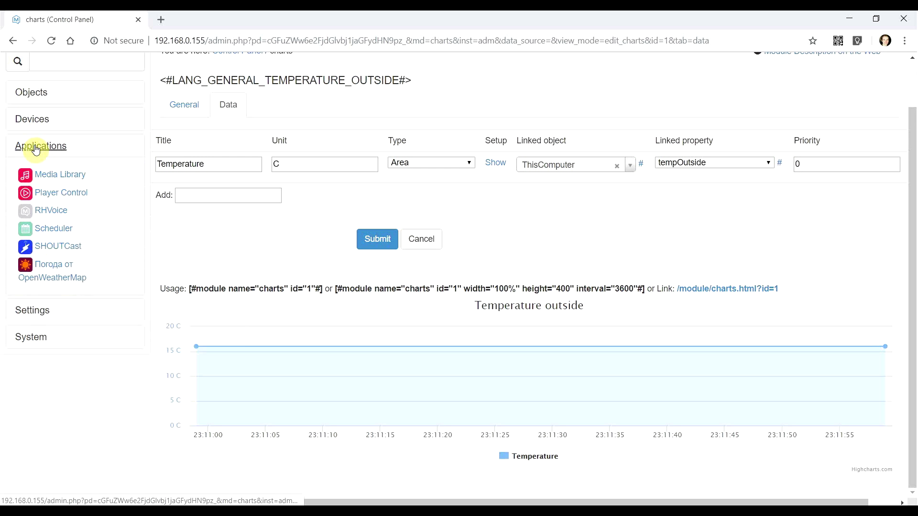
pyautogui.click(33, 311)
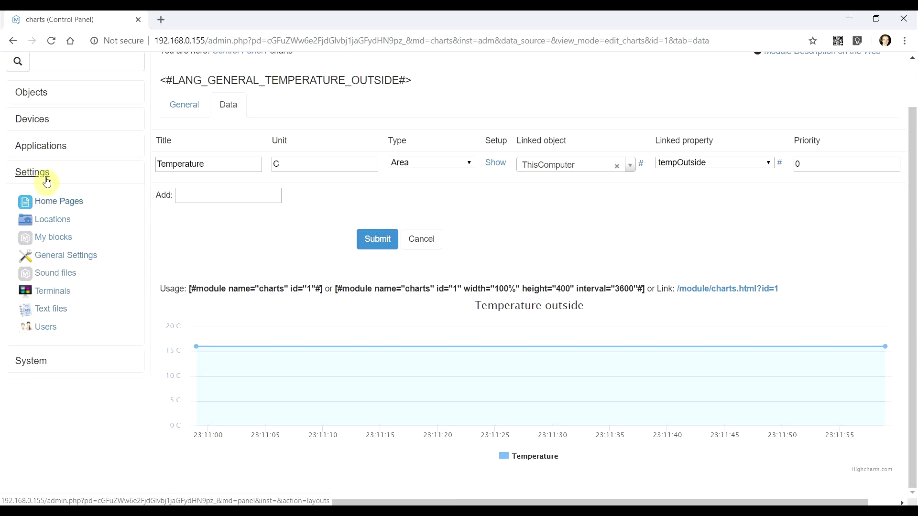
pyautogui.click(34, 176)
pyautogui.click(34, 202)
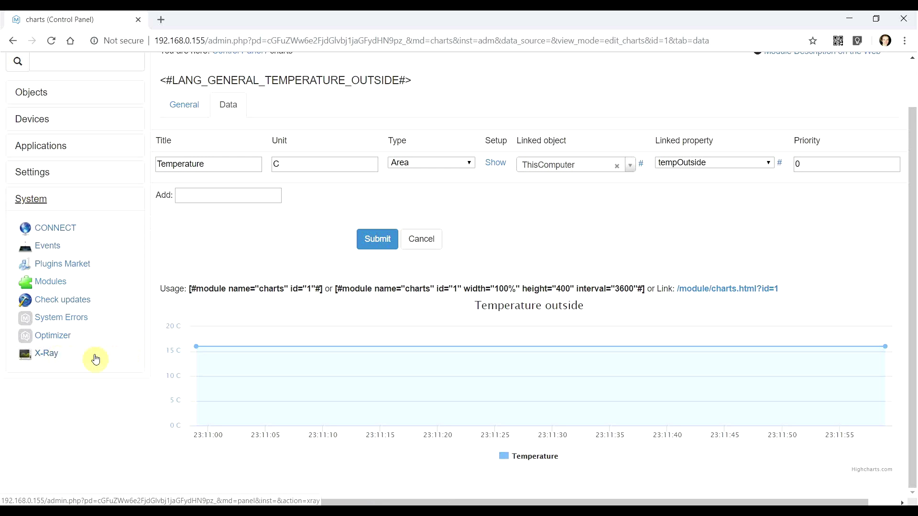
pyautogui.scroll(2, 256, 312)
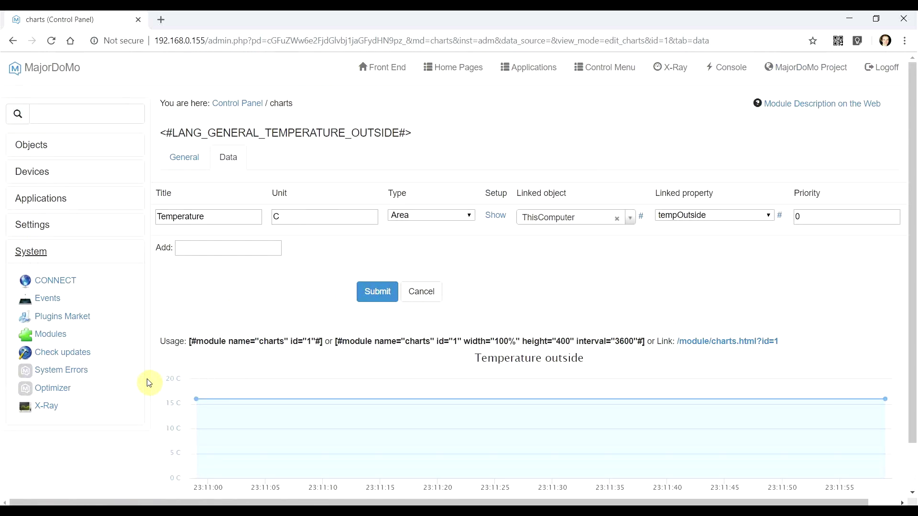
# Step: Open X-Ray and view the log files available in the Debug view without choosing one
pyautogui.click(48, 411)
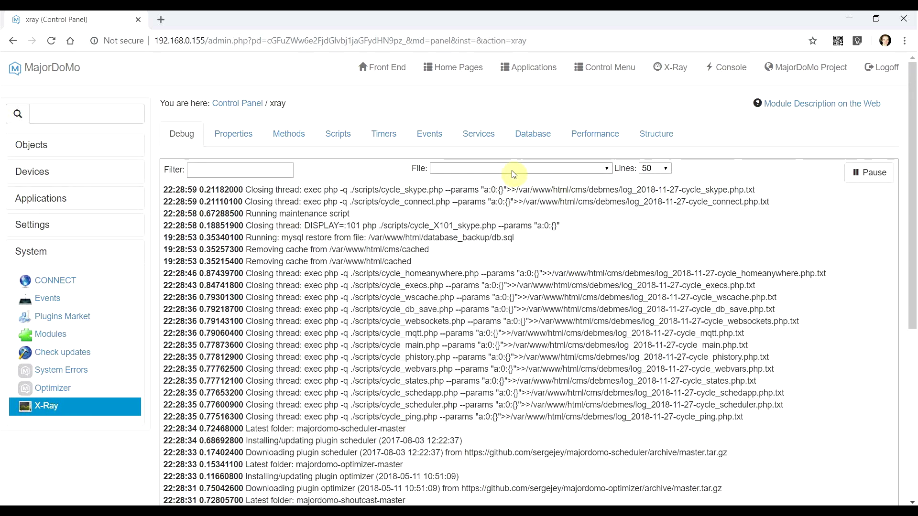
pyautogui.click(527, 169)
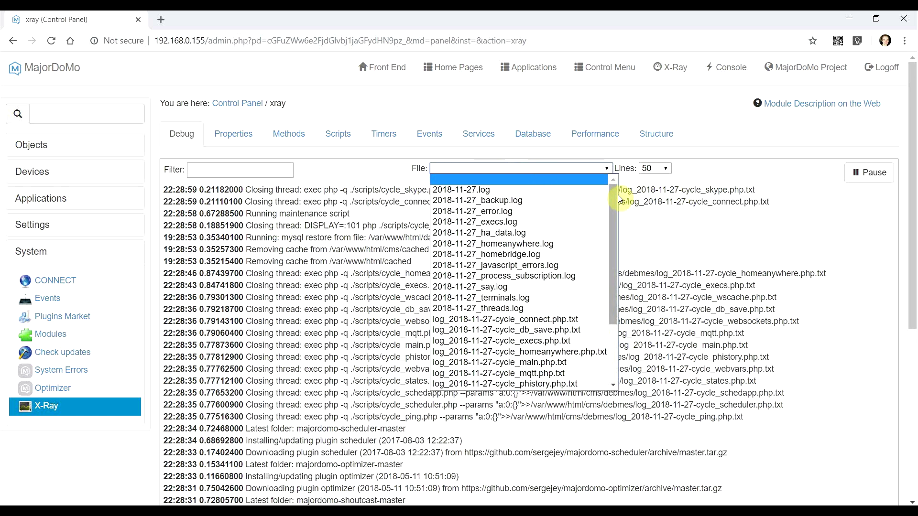
pyautogui.moveTo(617, 196)
pyautogui.mouseDown()
pyautogui.moveTo(625, 269)
pyautogui.moveTo(617, 182)
pyautogui.moveTo(614, 201)
pyautogui.mouseUp()
pyautogui.click(651, 205)
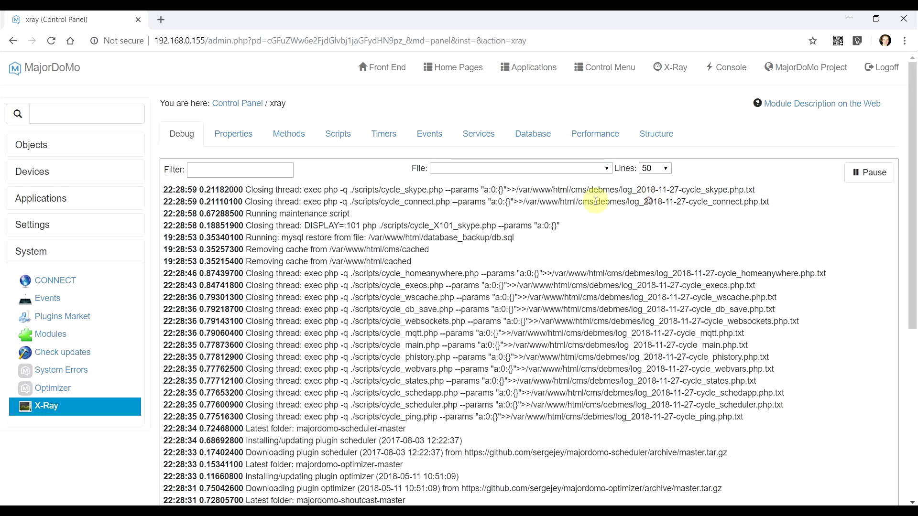
# Step: Review the Properties, Methods and Scripts views in X-Ray
pyautogui.click(235, 134)
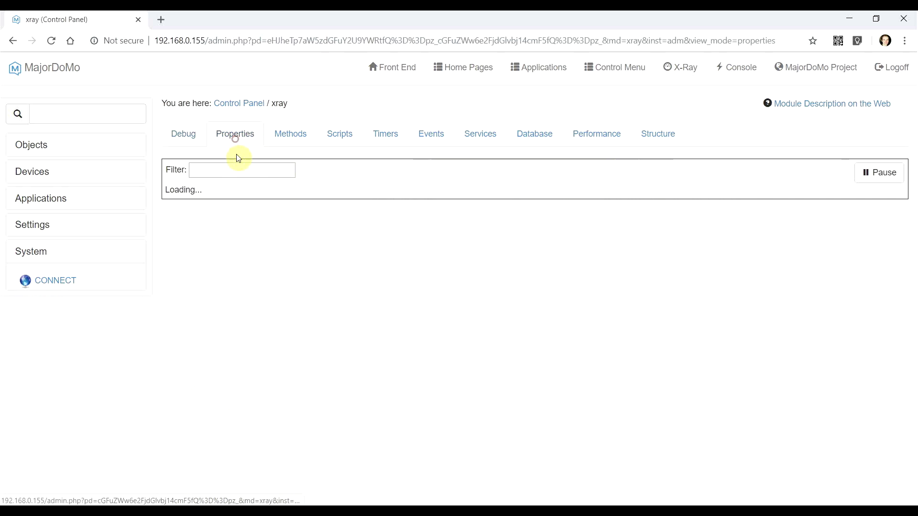
pyautogui.click(284, 133)
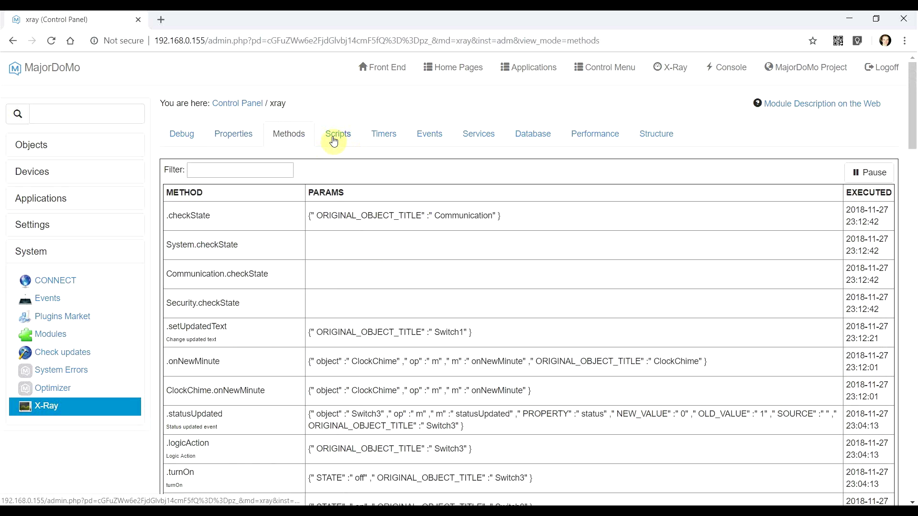
pyautogui.click(335, 138)
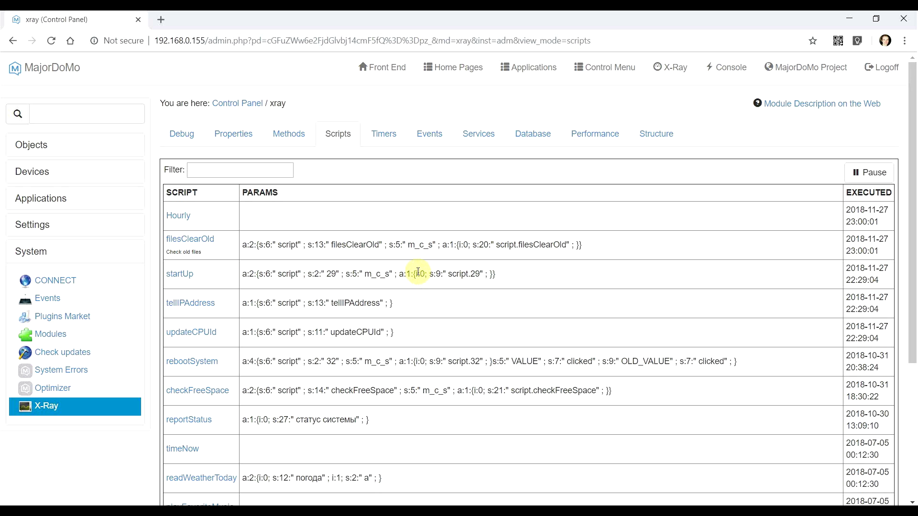
# Step: Examine the X-Ray Services list of cycles, from cycle_connect to cycle_homeanywhere, with their live times and controls
pyautogui.click(477, 137)
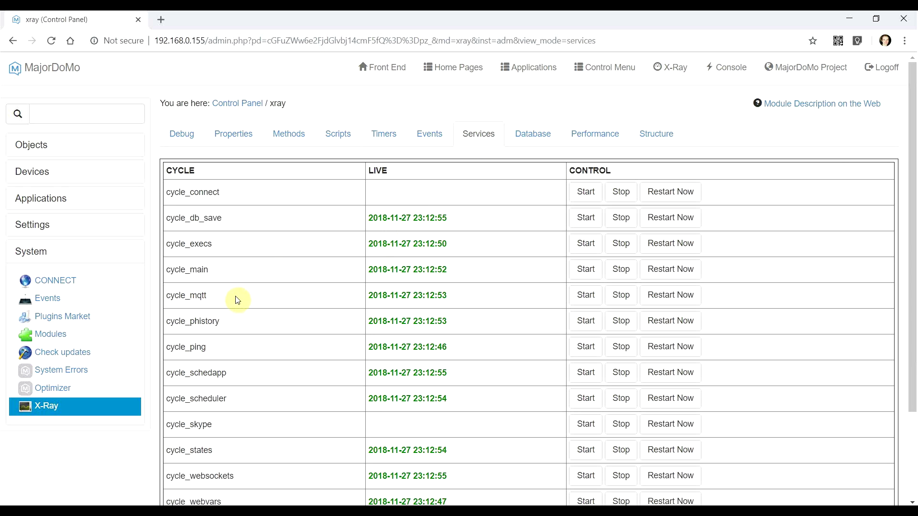
pyautogui.scroll(-2, 241, 302)
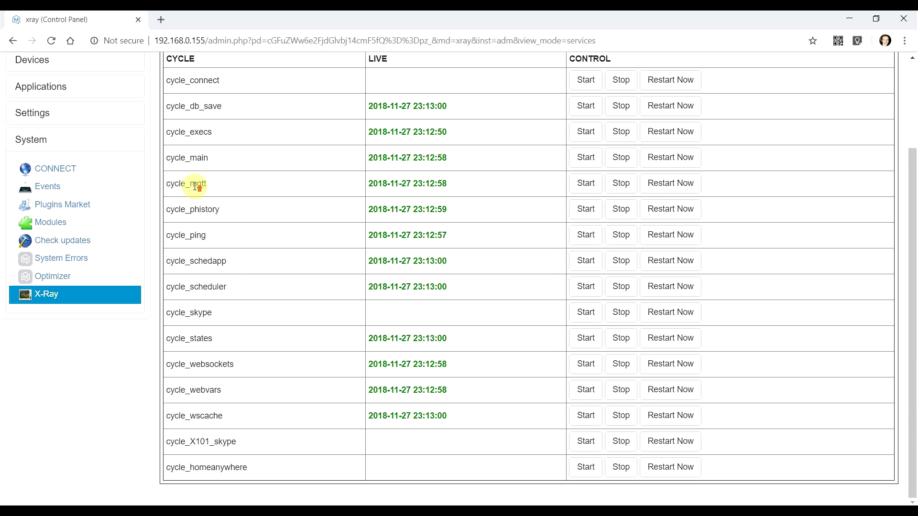
pyautogui.scroll(1, 196, 187)
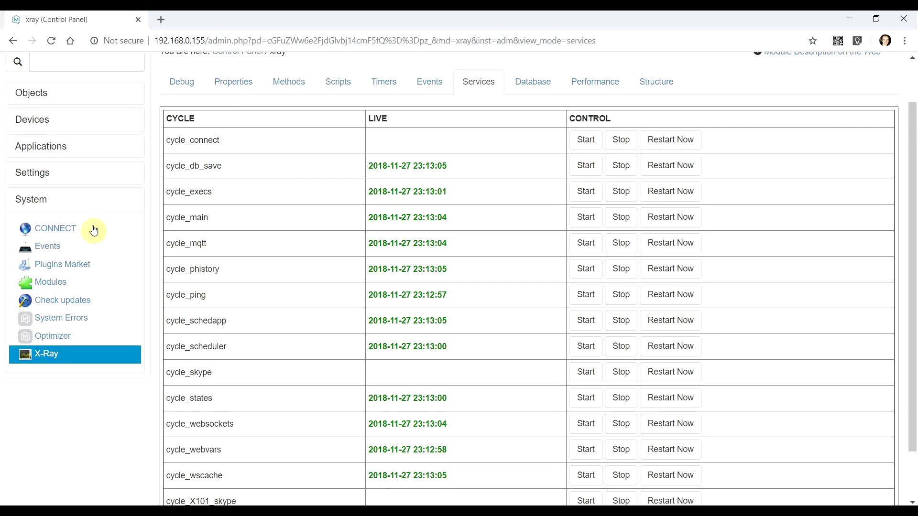
pyautogui.scroll(1, 386, 271)
pyautogui.scroll(1, 386, 272)
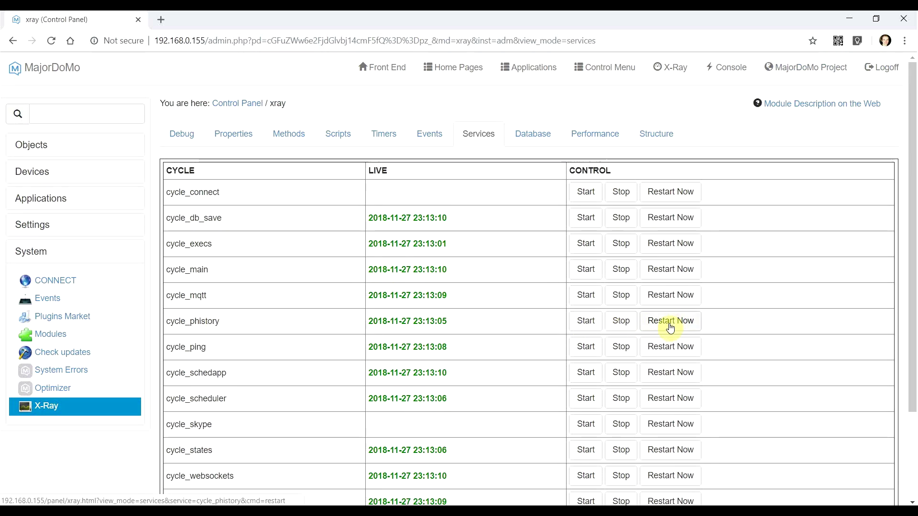
# Step: Browse the database tables in X-Ray with their engines, row counts and maintenance options
pyautogui.click(520, 135)
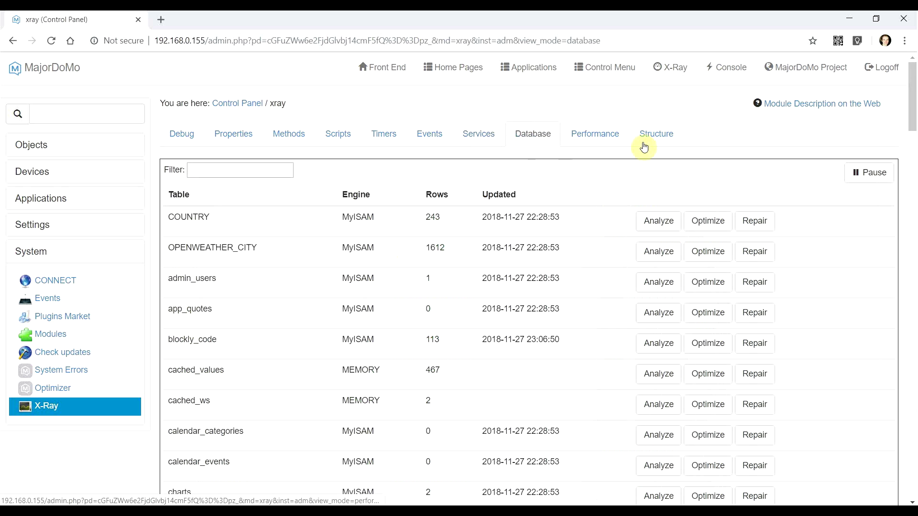
pyautogui.scroll(-5, 459, 331)
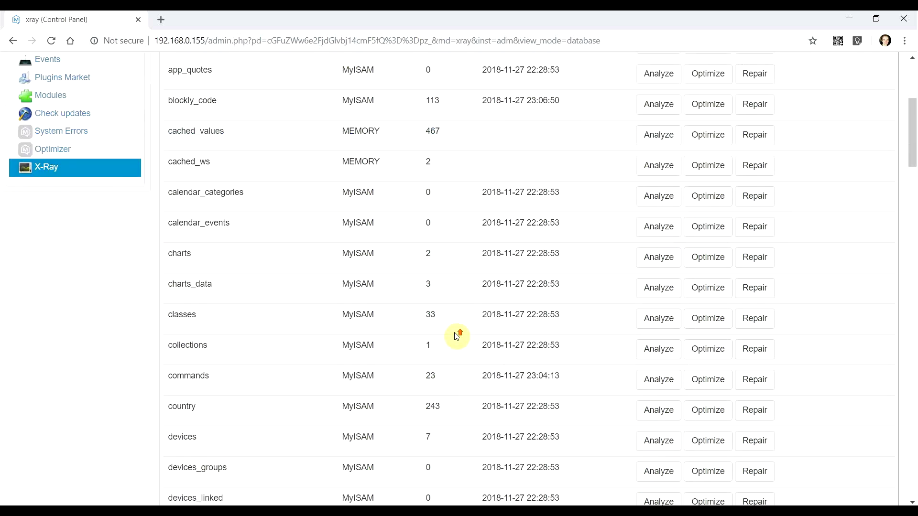
pyautogui.scroll(5, 459, 333)
pyautogui.scroll(-10, 236, 306)
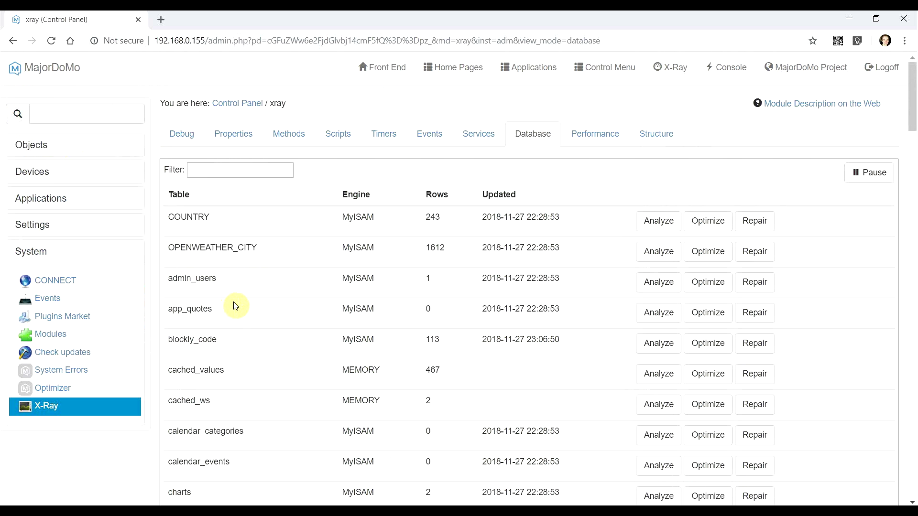
# Step: Return to the Control Panel home and load another "Did you know that..." tip
pyautogui.click(28, 260)
pyautogui.click(37, 66)
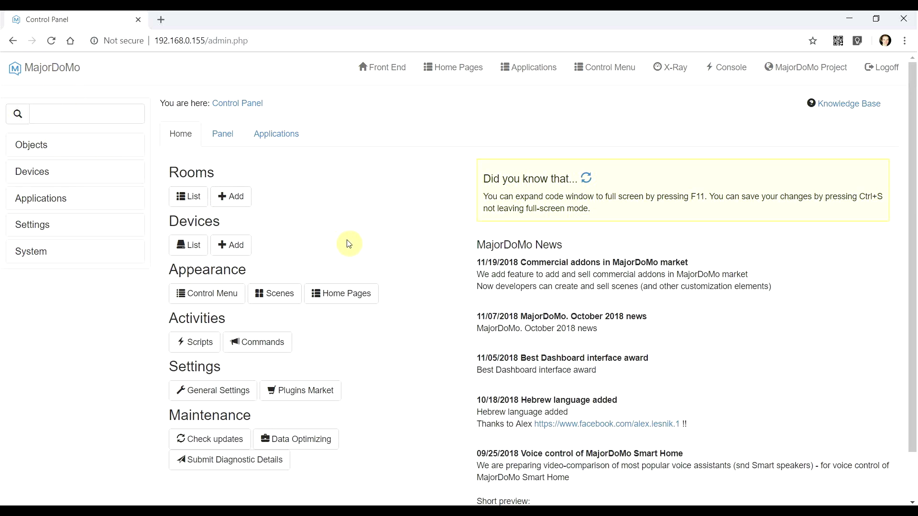
pyautogui.click(587, 178)
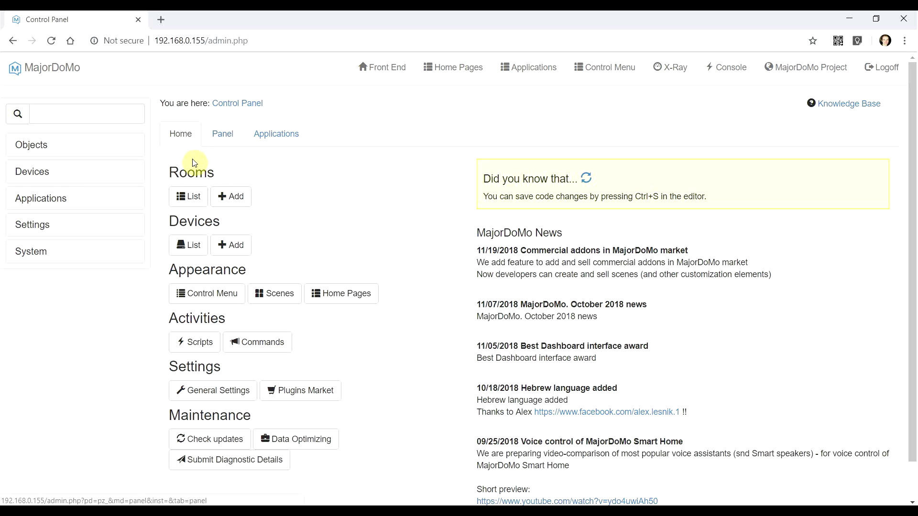
# Step: View the Control Panel's Panel page with its switches and sensors, and its Applications page
pyautogui.click(206, 142)
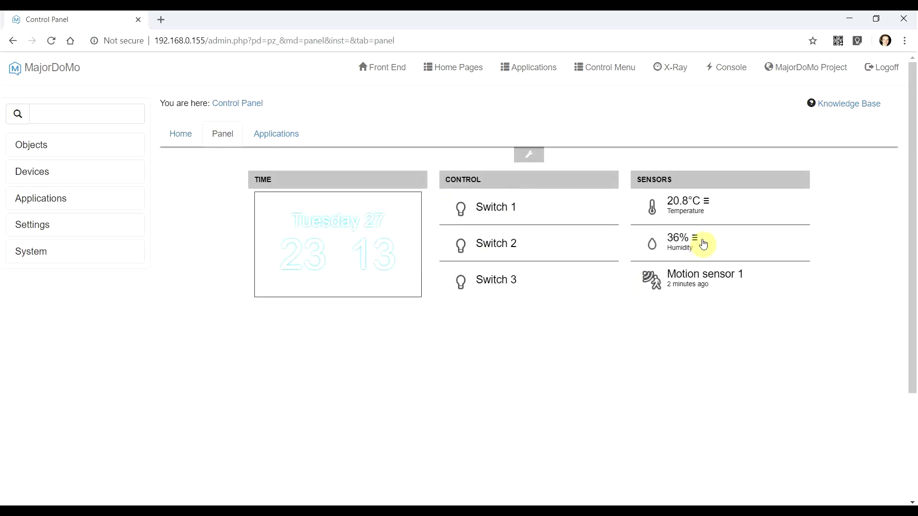
pyautogui.click(274, 139)
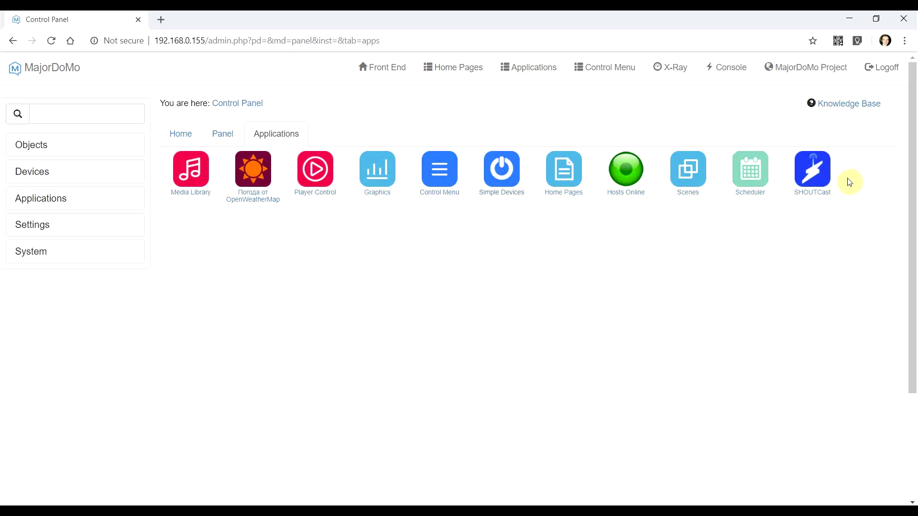
# Step: Open SHOUTCast, try to play a station from its Top 500 list, and return to the Applications page
pyautogui.click(808, 171)
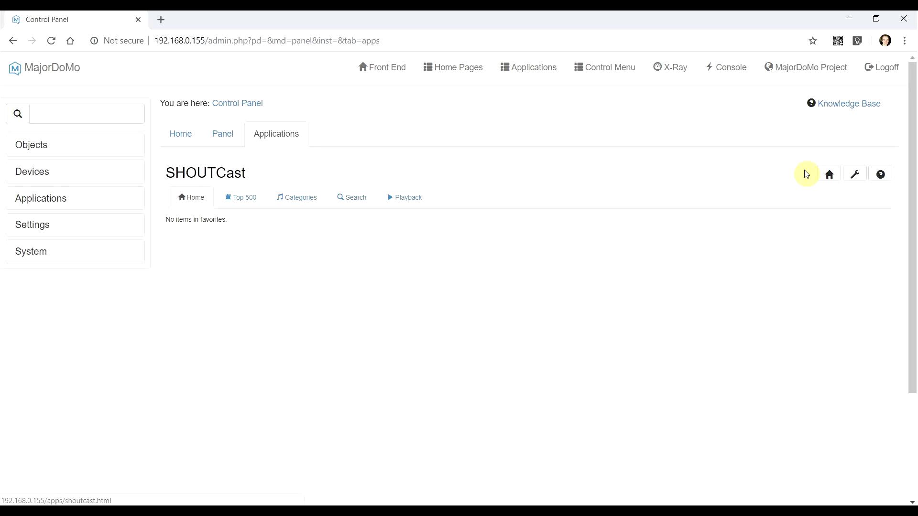
pyautogui.click(242, 203)
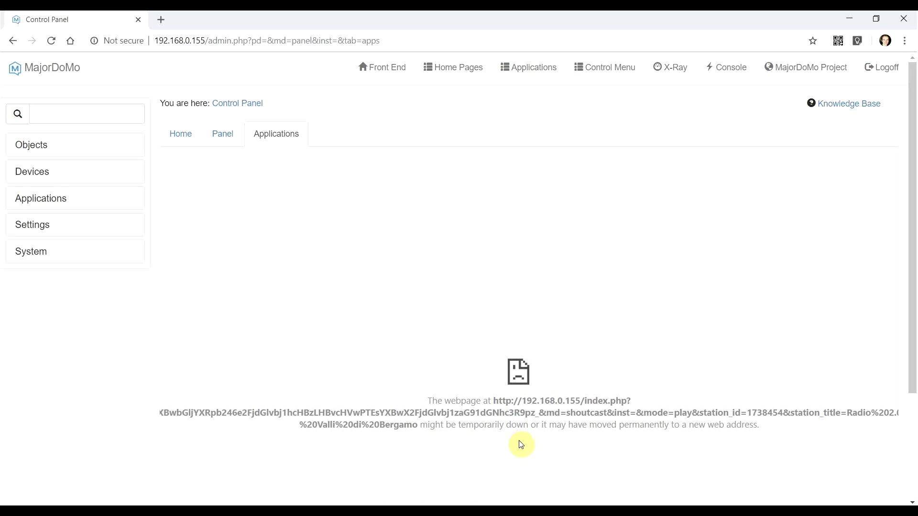
pyautogui.click(264, 141)
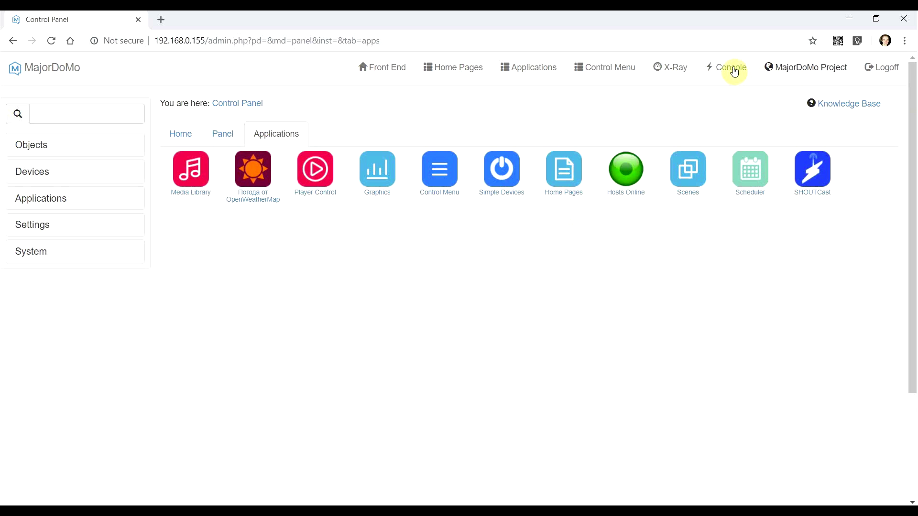
# Step: View the Front End home interface in a separate browser tab, and close that tab
pyautogui.middleClick(394, 74)
pyautogui.click(190, 18)
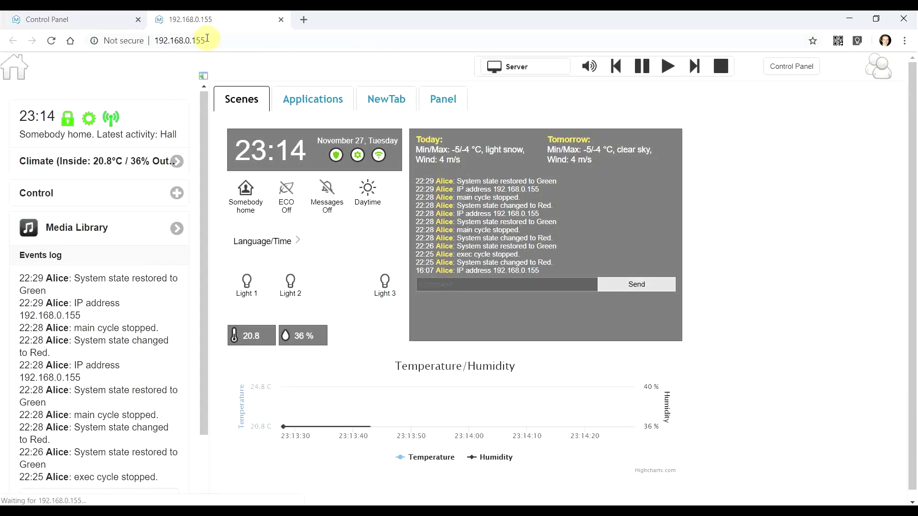
pyautogui.middleClick(232, 18)
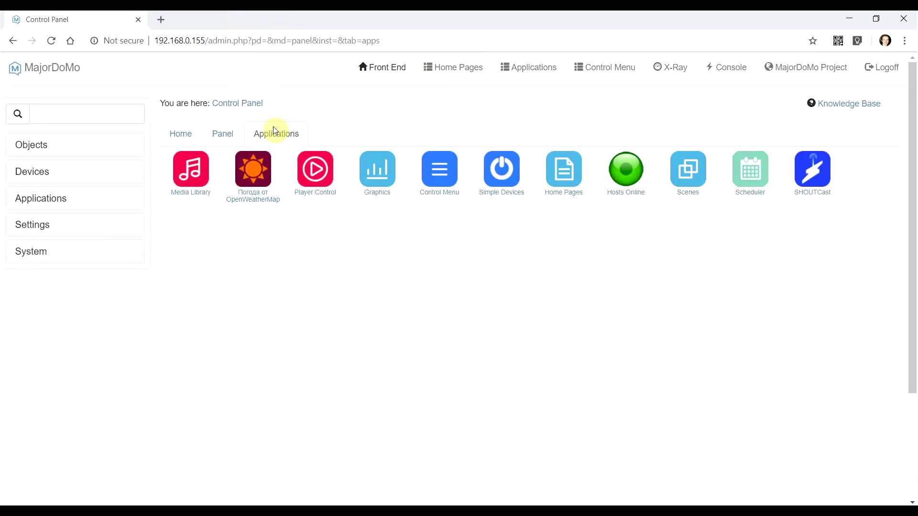
# Step: View the standalone Home Pages and Applications pages in separate browser tabs, closing each one after viewing
pyautogui.middleClick(464, 77)
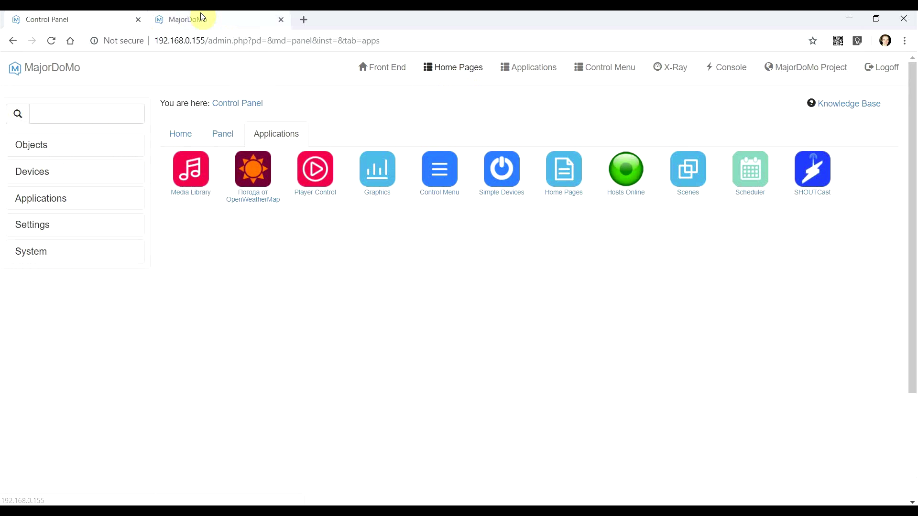
pyautogui.click(215, 18)
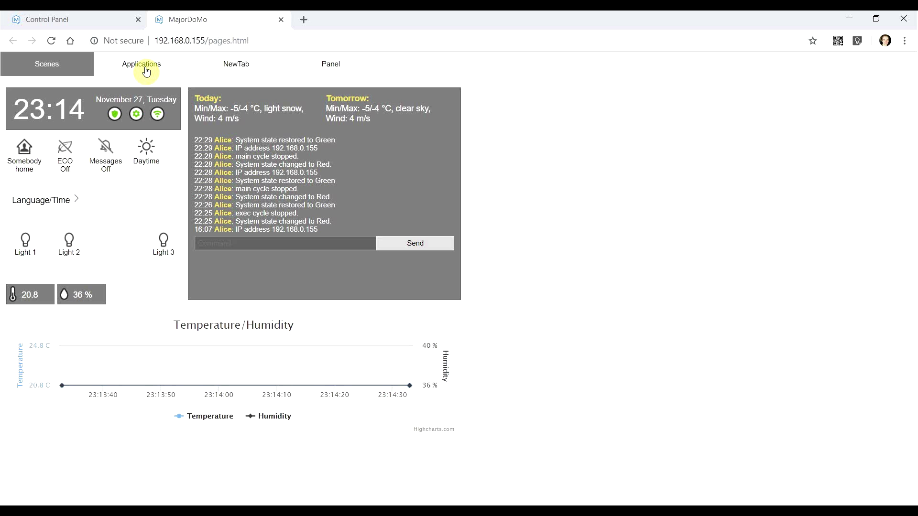
pyautogui.middleClick(209, 19)
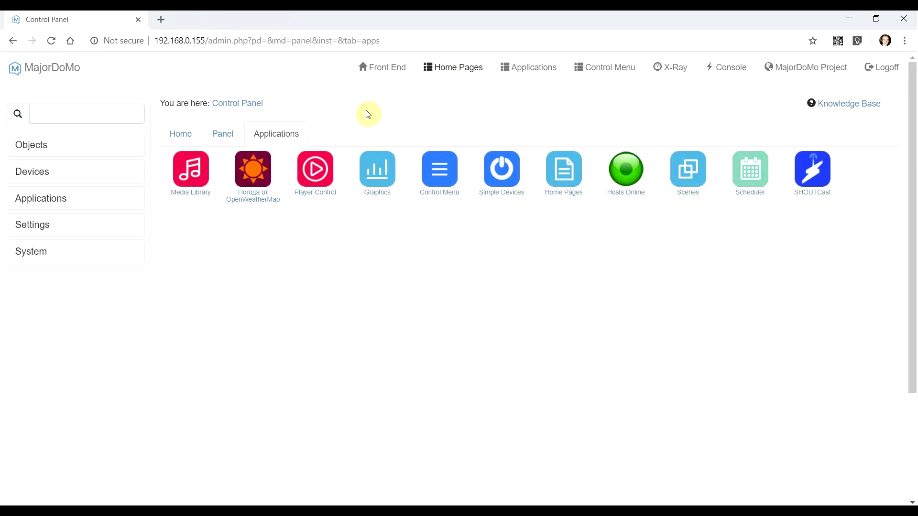
pyautogui.middleClick(532, 70)
pyautogui.click(225, 24)
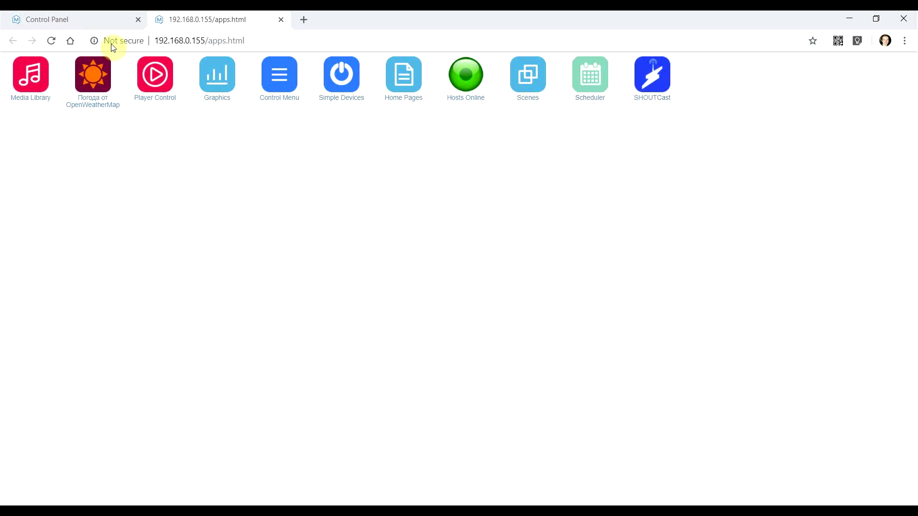
pyautogui.middleClick(218, 20)
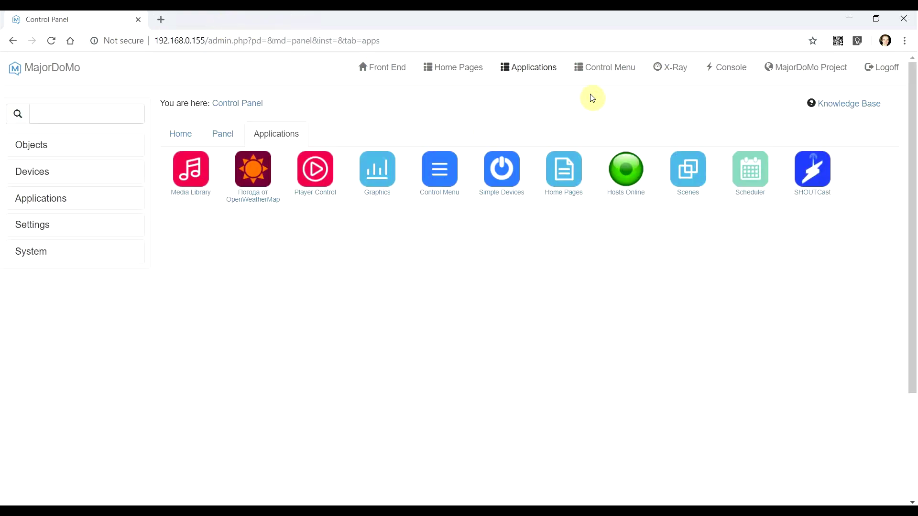
# Step: View the Control Menu page and its Media Library player in a separate browser tab, and close that tab
pyautogui.middleClick(613, 69)
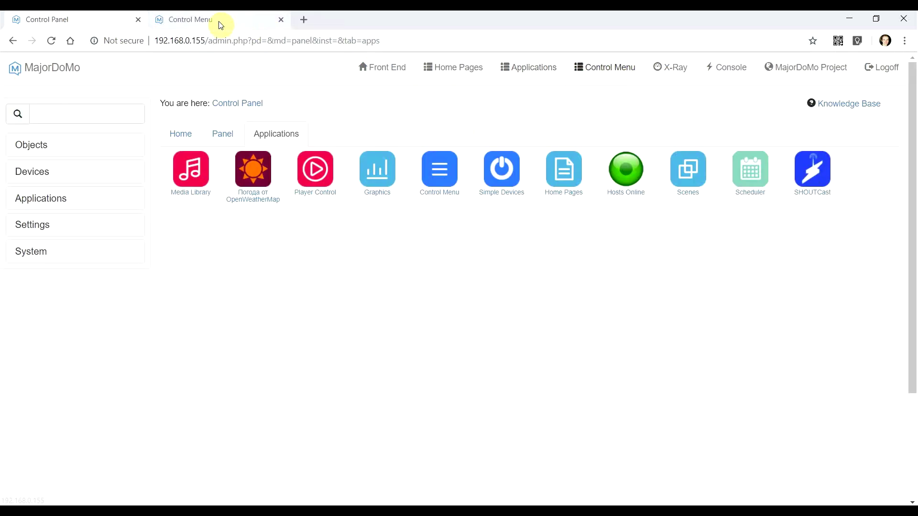
pyautogui.click(220, 21)
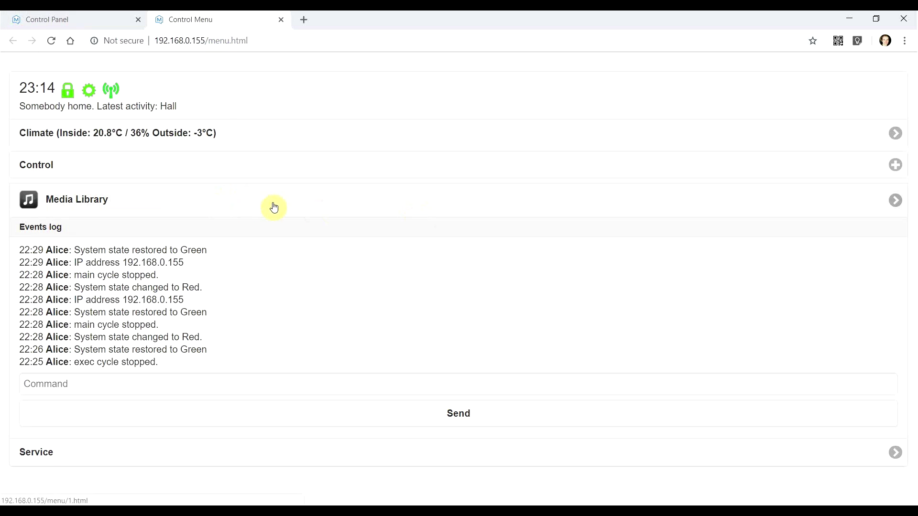
pyautogui.click(221, 203)
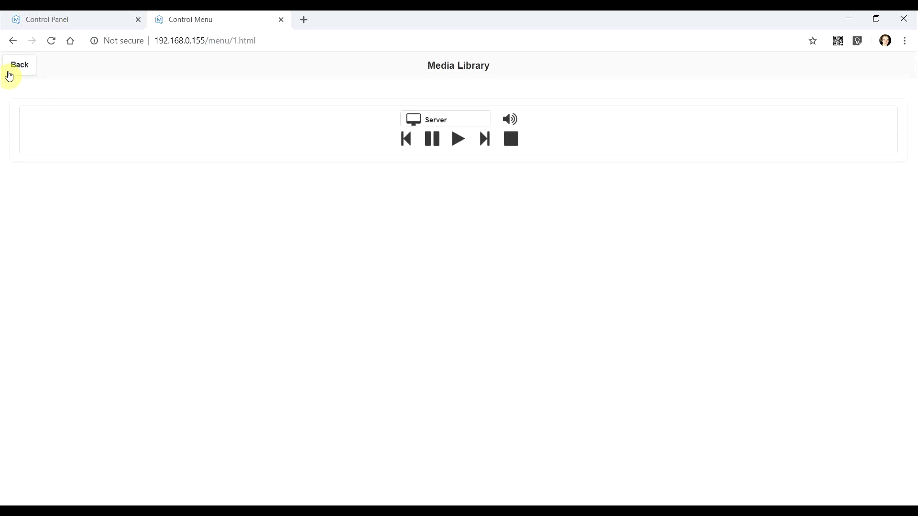
pyautogui.click(22, 69)
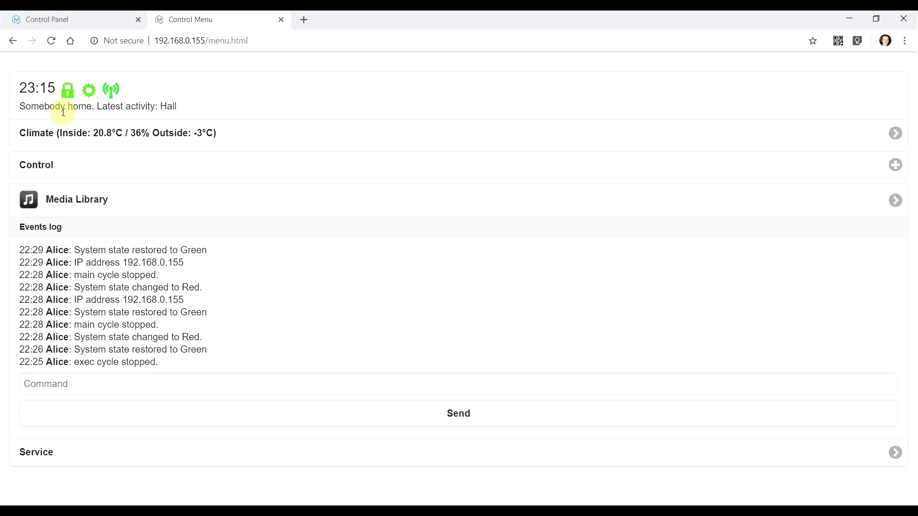
pyautogui.click(280, 20)
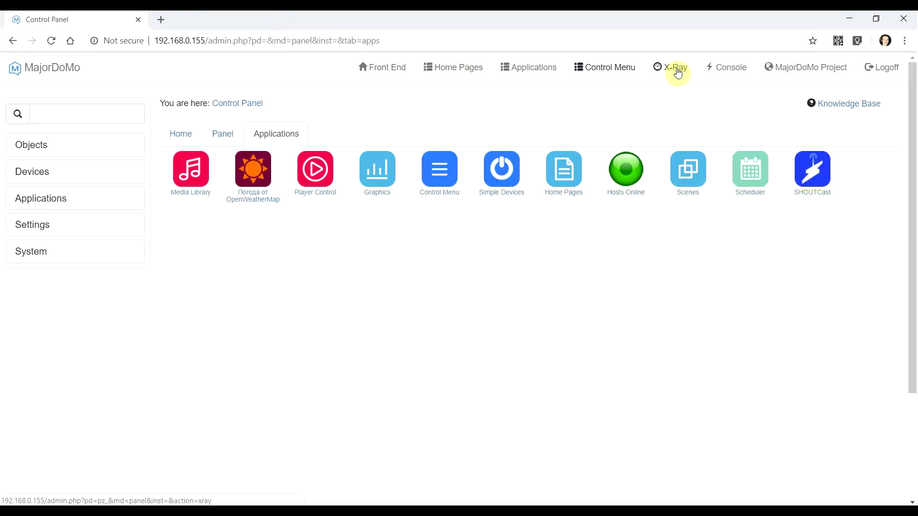
# Step: Open the Console and evaluate the expression 1+1
pyautogui.click(738, 73)
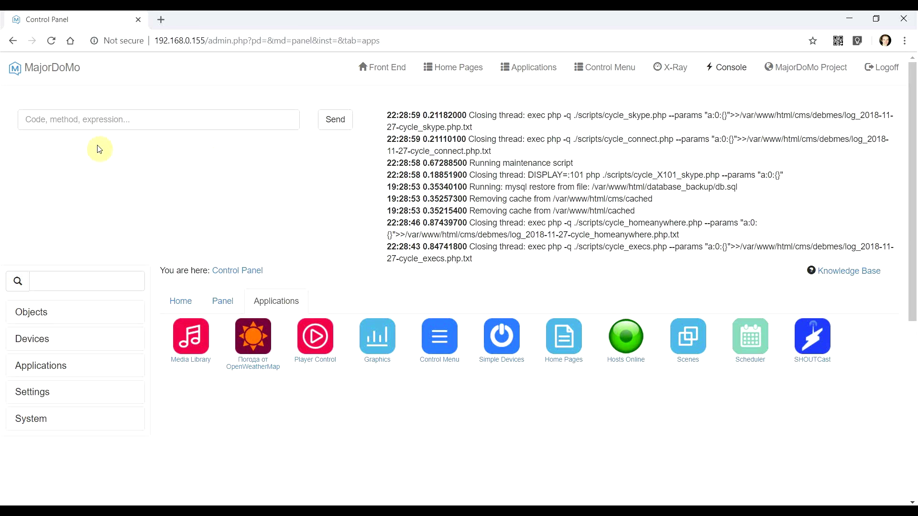
pyautogui.click(123, 125)
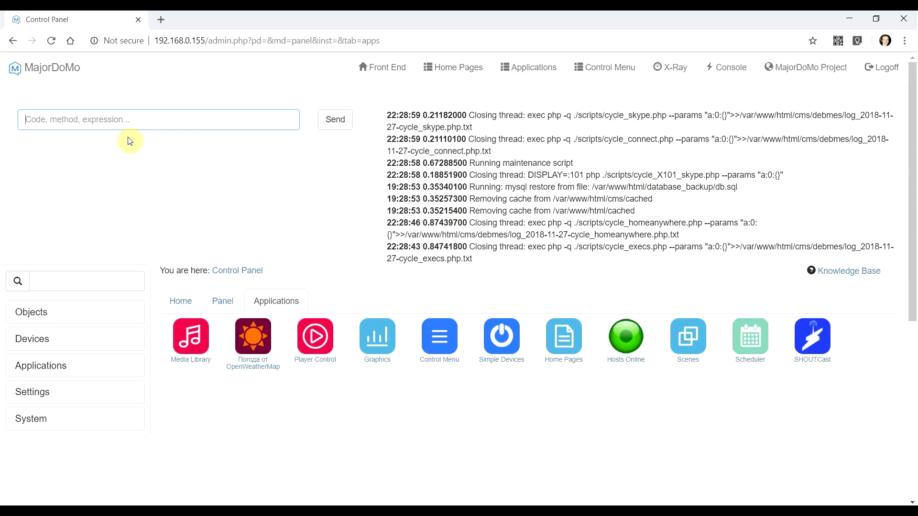
pyautogui.write('1+1')
pyautogui.click(333, 120)
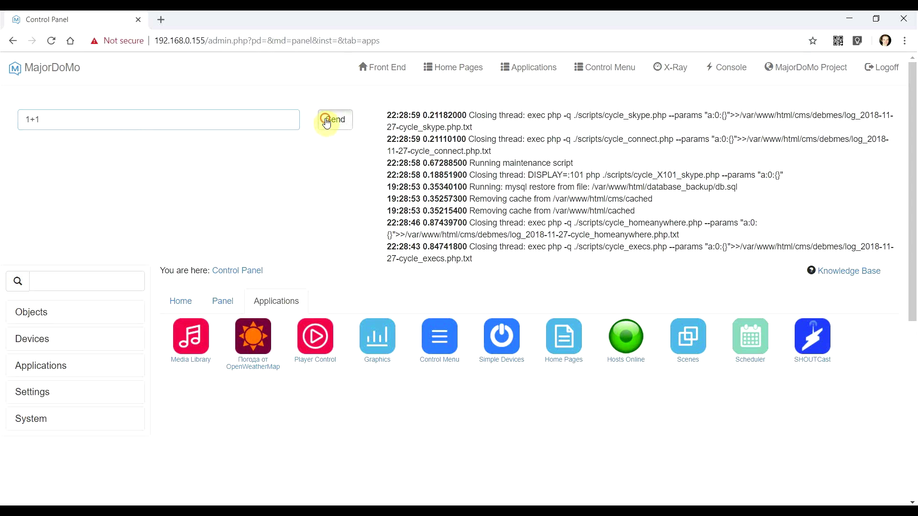
# Step: Replace the Console code with say("Hello world"); and run it
pyautogui.moveTo(59, 119); pyautogui.dragTo(2, 125)
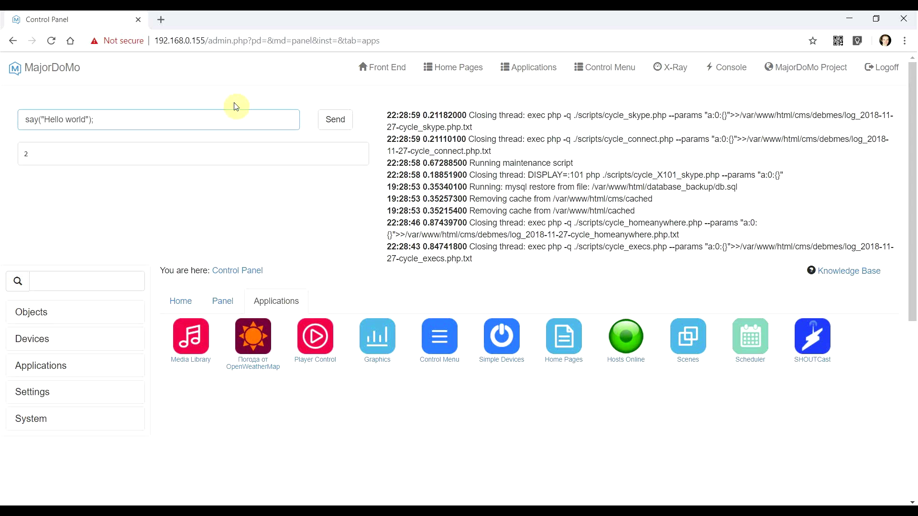
pyautogui.click(334, 126)
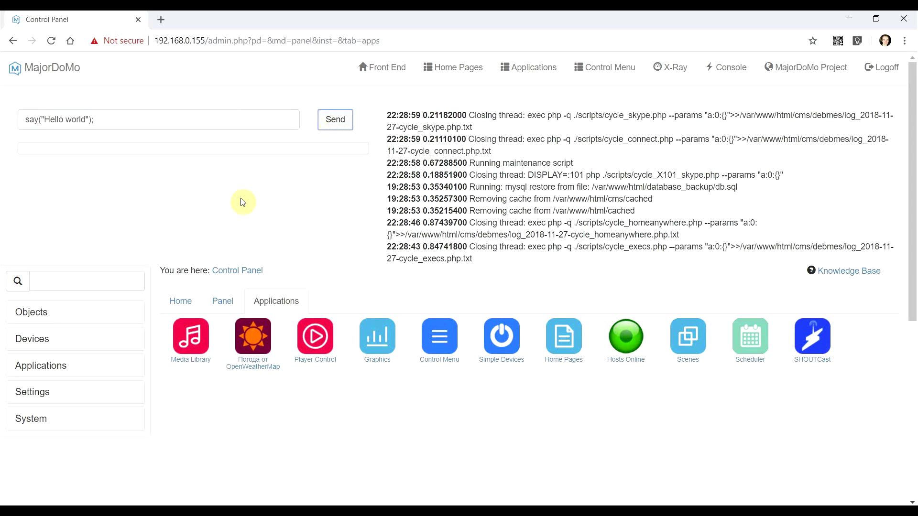
pyautogui.click(106, 126)
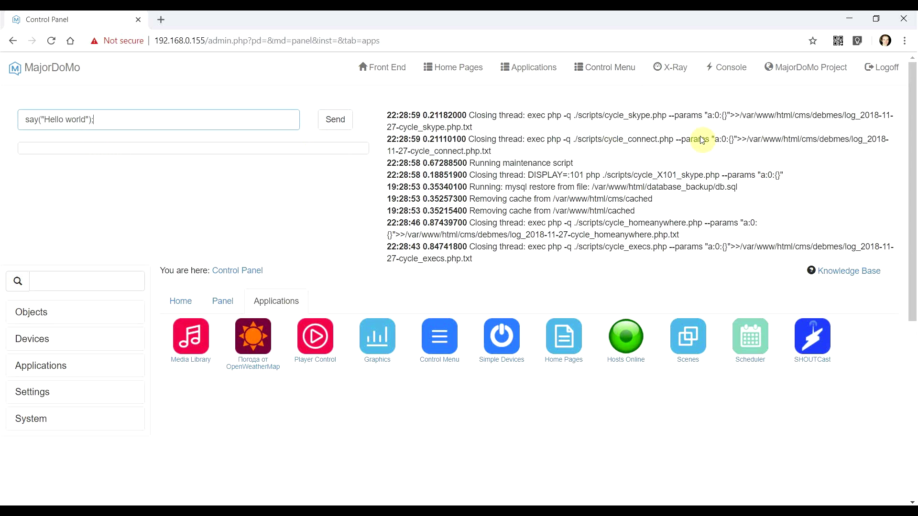
# Step: Return to the Control Panel home and open the Front End to check the events log
pyautogui.click(58, 73)
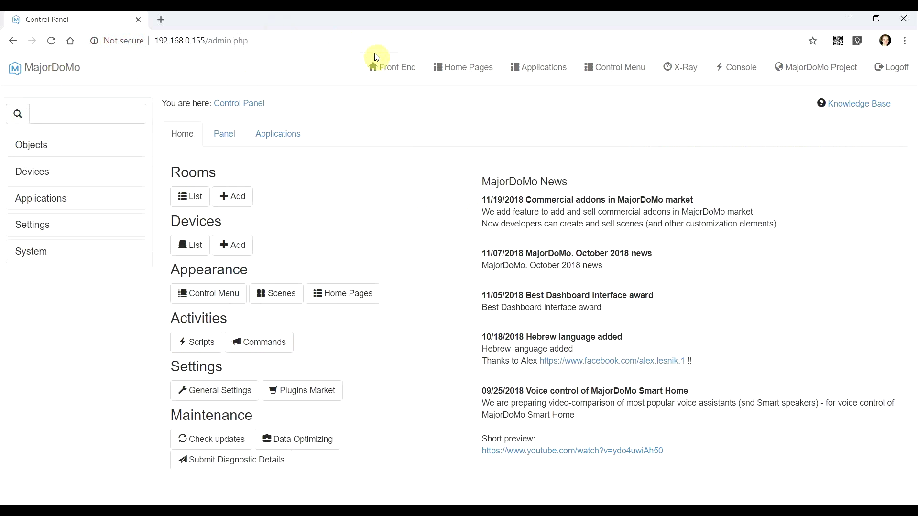
pyautogui.click(381, 67)
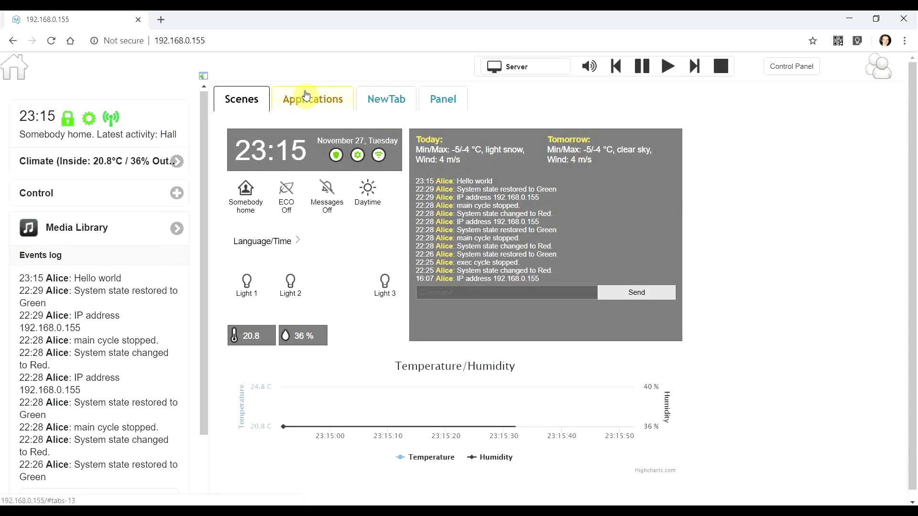